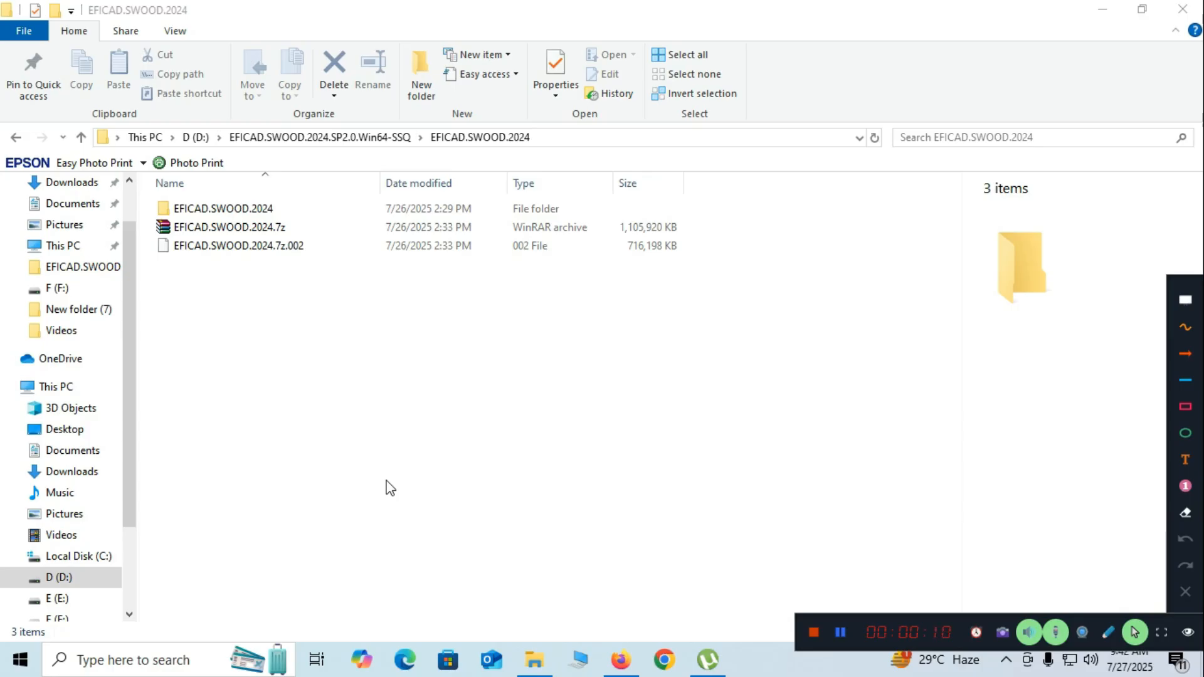
# Check the real-time protection setting under virus and threat protection in Windows Security, and close the window
pyautogui.click(1006, 661)
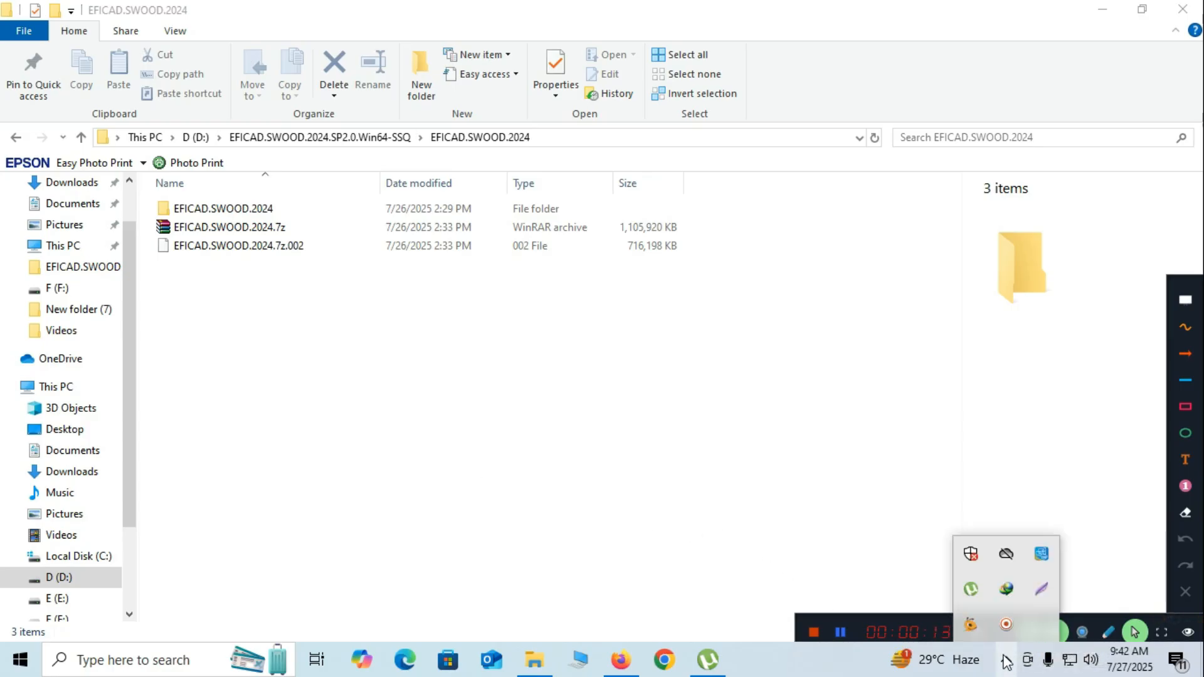
pyautogui.click(971, 555)
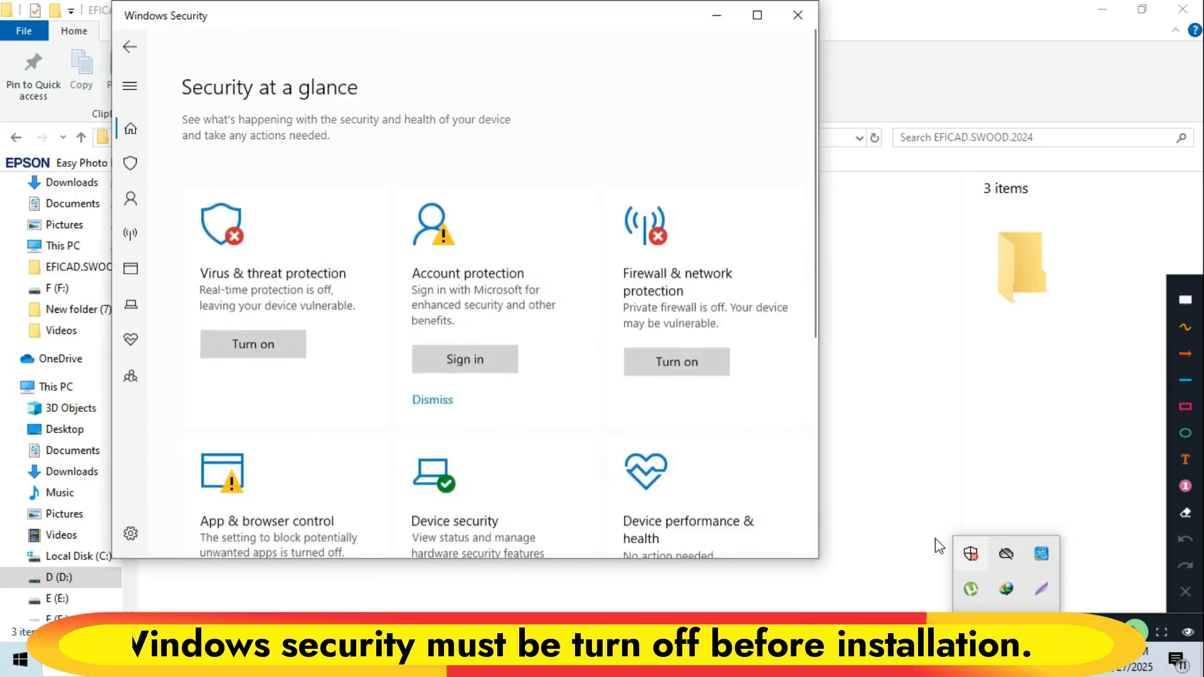
pyautogui.click(130, 168)
pyautogui.scroll(-3, 258, 433)
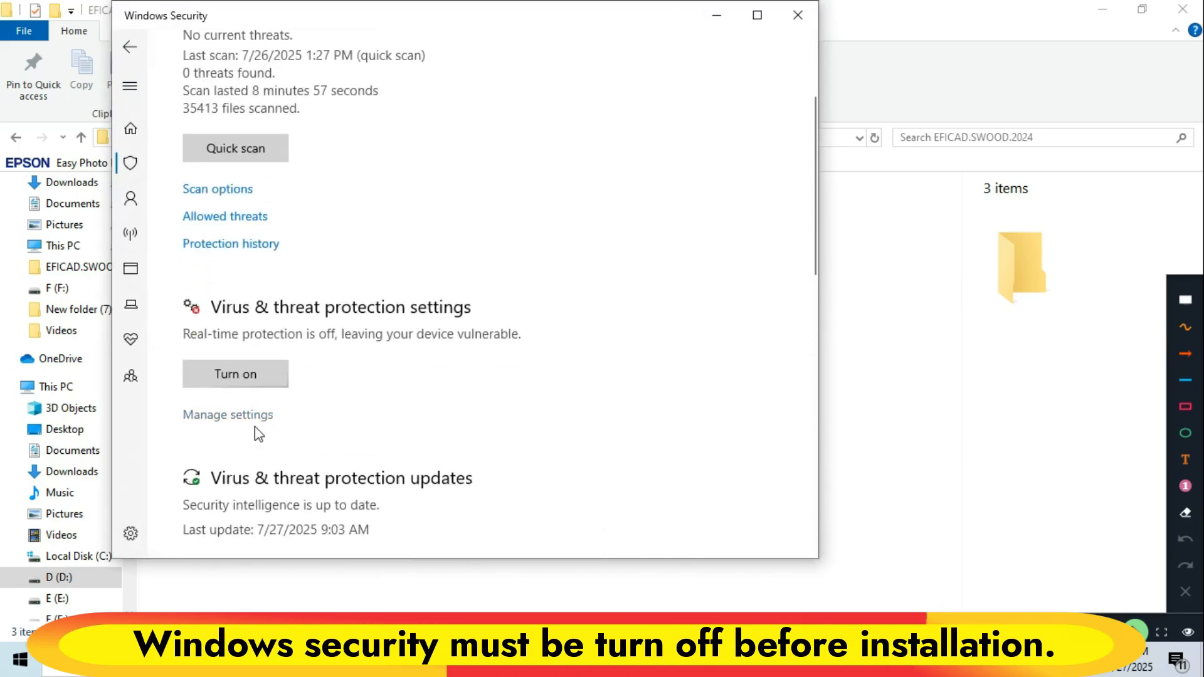
pyautogui.click(239, 429)
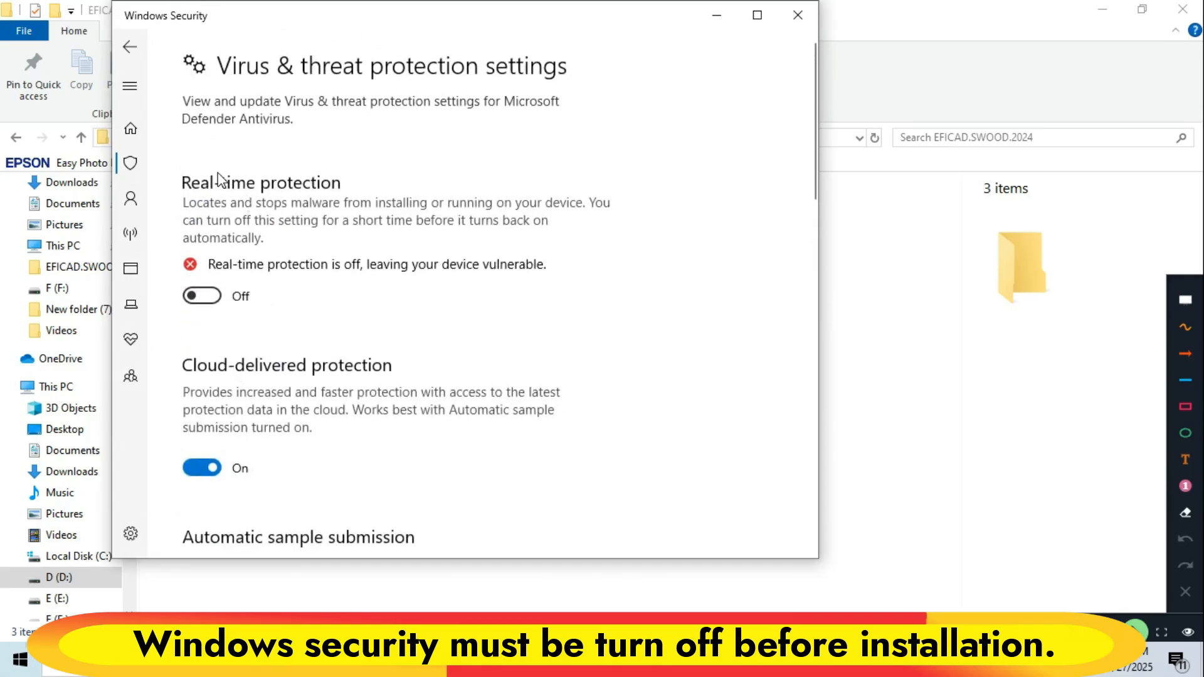
pyautogui.click(1186, 354)
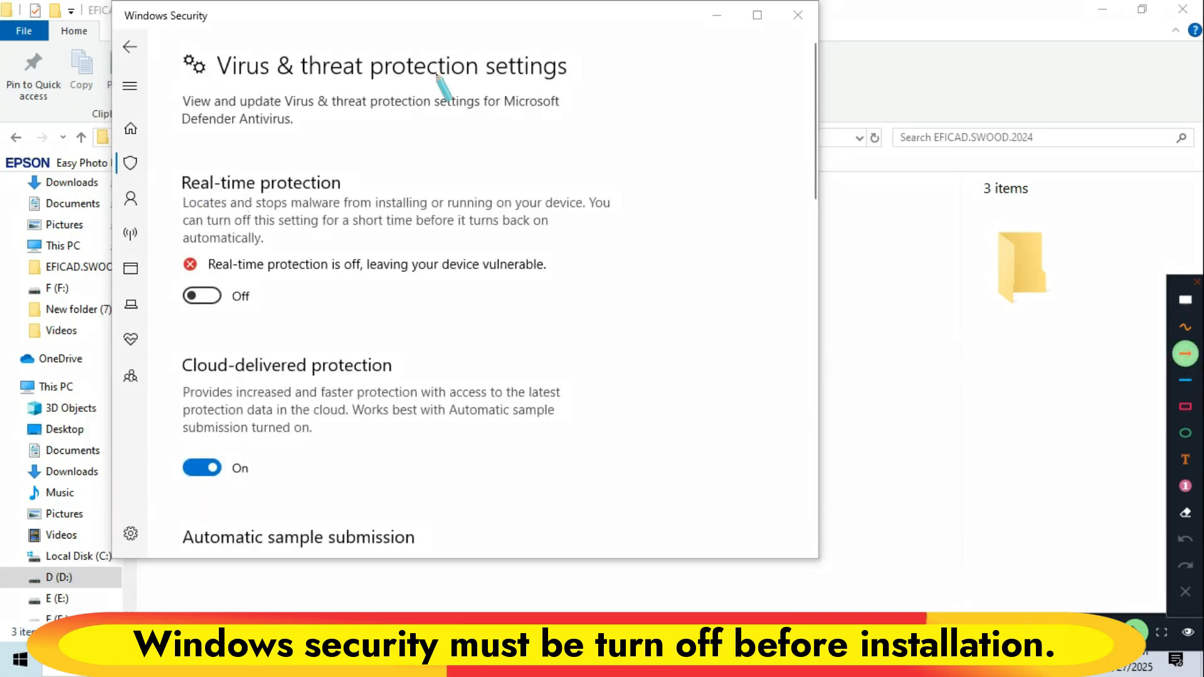
pyautogui.moveTo(418, 71)
pyautogui.mouseDown()
pyautogui.moveTo(323, 242)
pyautogui.moveTo(251, 298)
pyautogui.mouseUp()
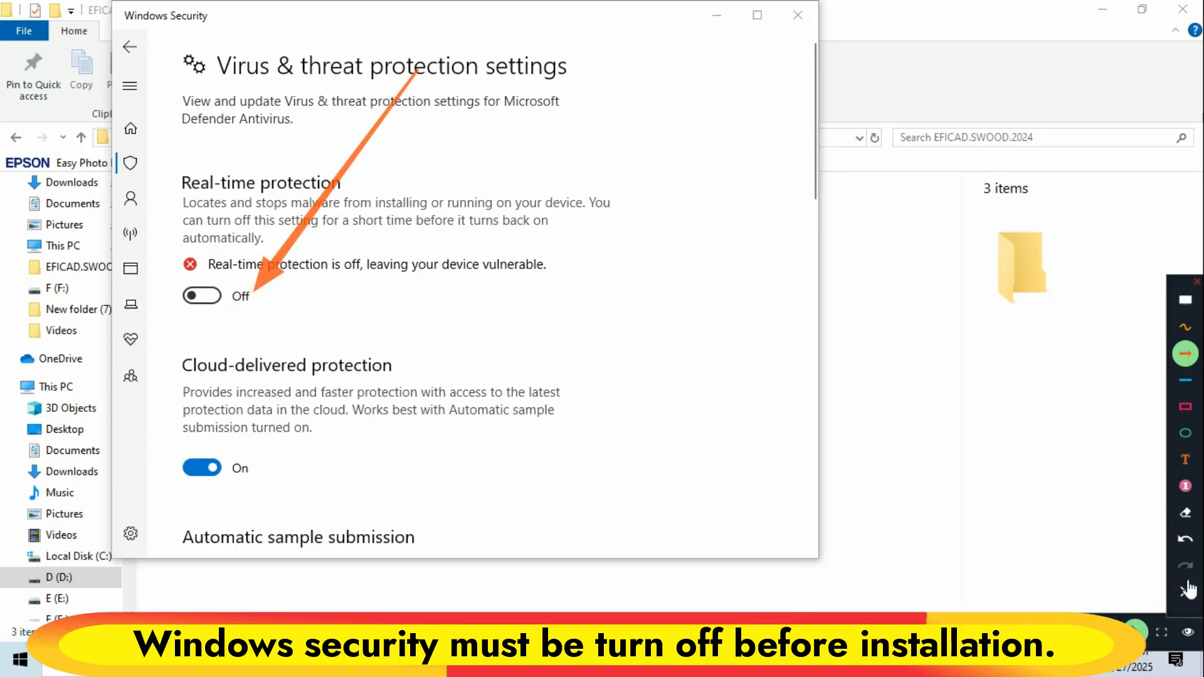
pyautogui.click(1185, 591)
pyautogui.click(798, 15)
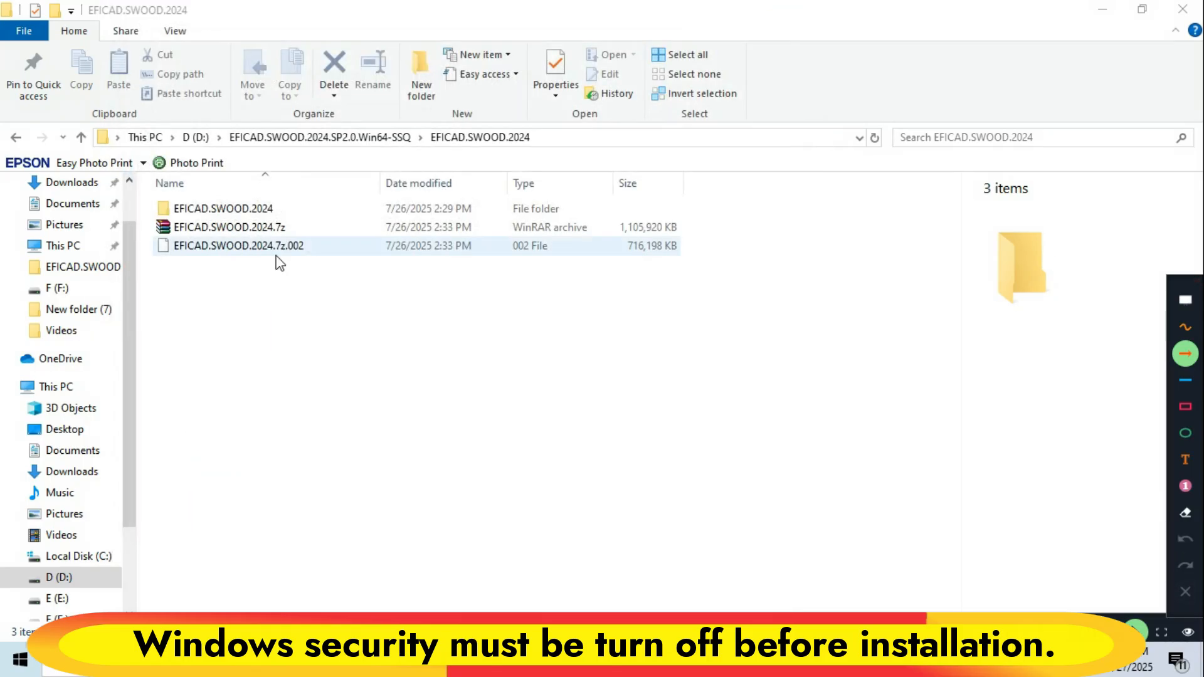
# Open the EFICAD.SWOOD.2024 subfolder and try to run its setup application as administrator
pyautogui.doubleClick(213, 213)
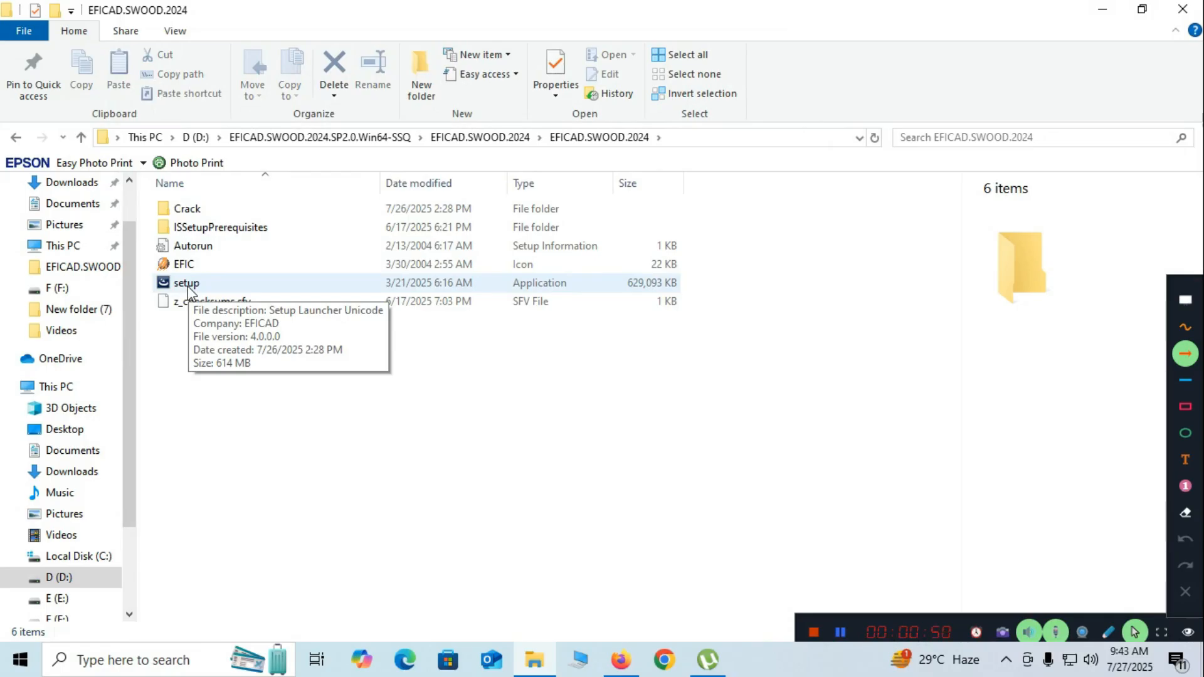
pyautogui.rightClick(188, 290)
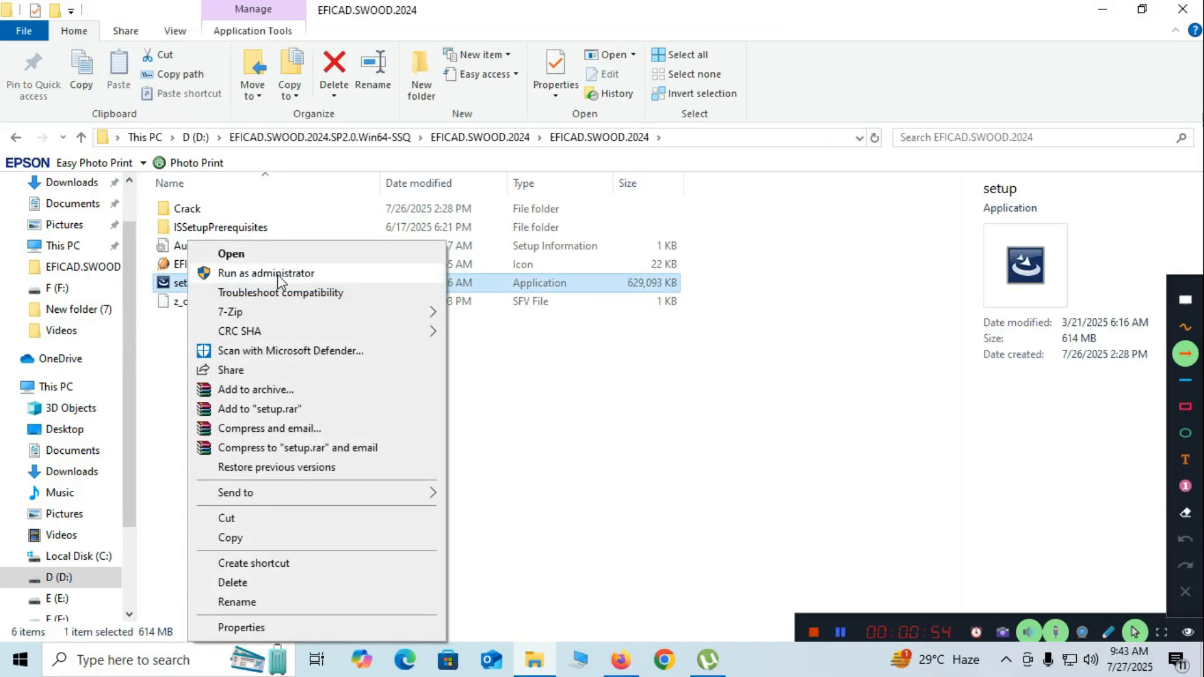
pyautogui.click(276, 273)
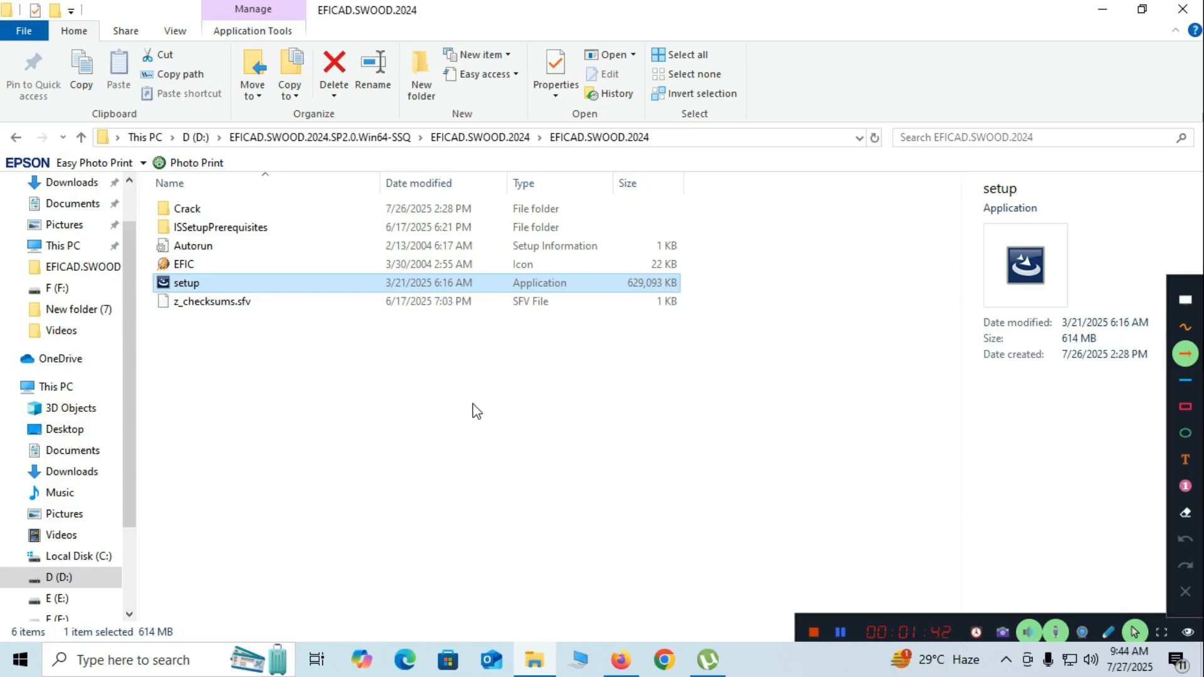
pyautogui.click(814, 632)
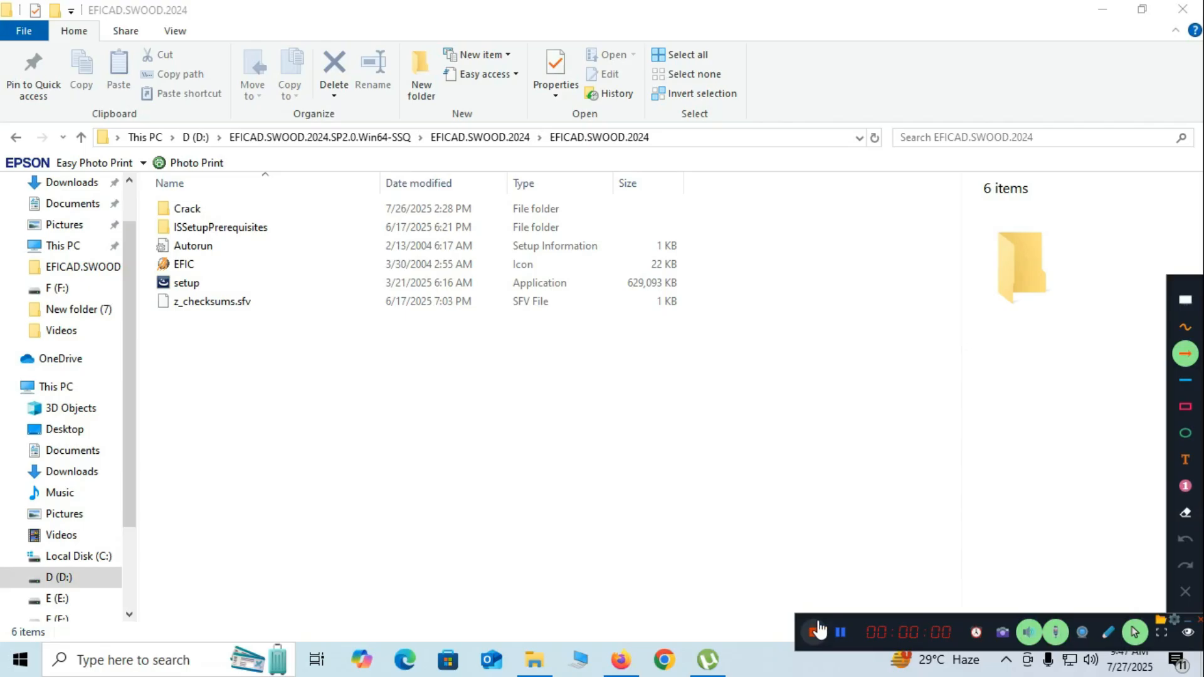
# Launch setup again with administrator rights to bring up the SWOOD 2024 SP4.0 installation wizard
pyautogui.click(191, 283)
pyautogui.rightClick(190, 283)
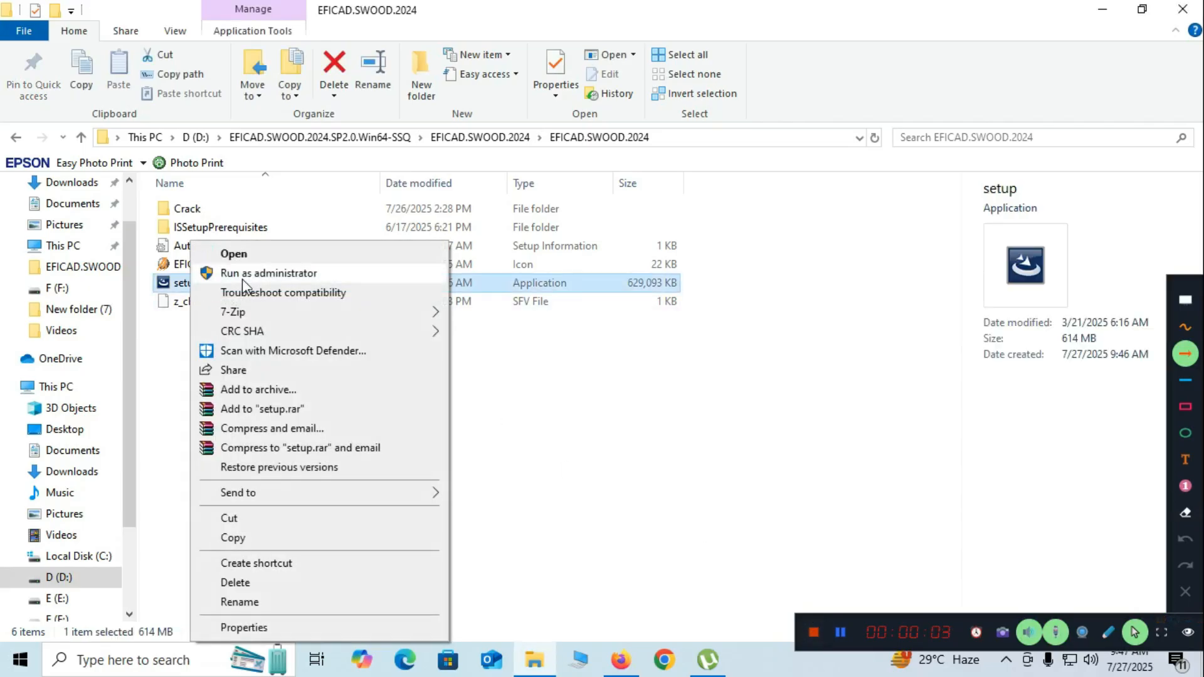
pyautogui.click(286, 273)
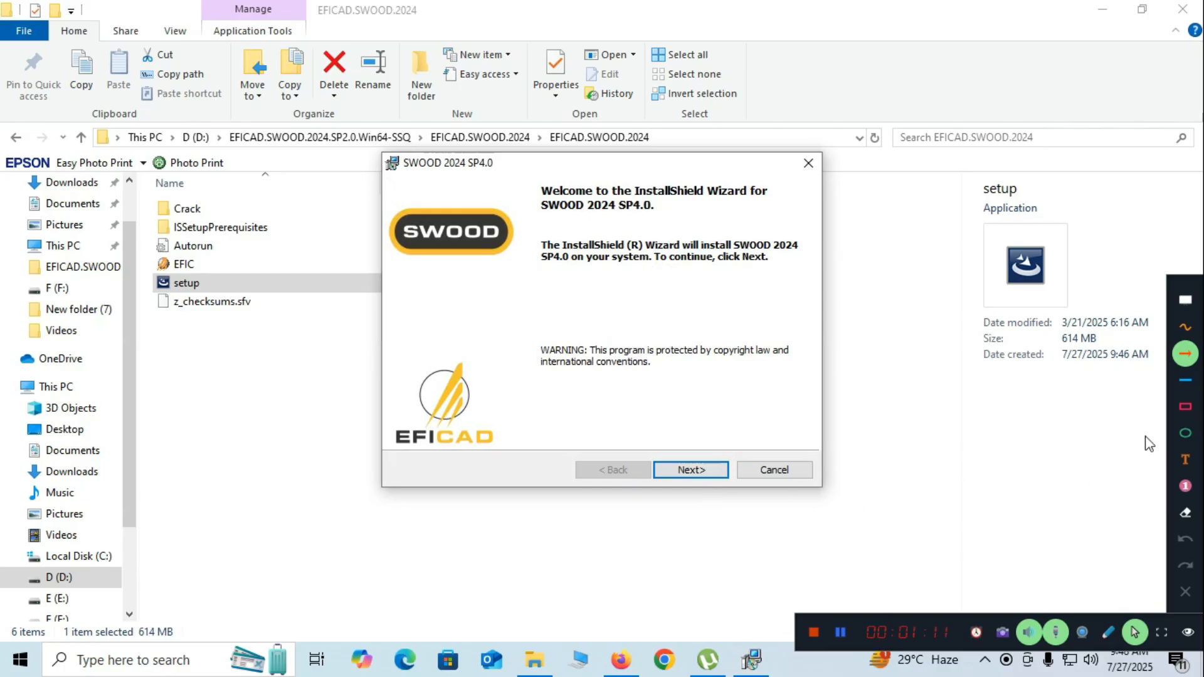
pyautogui.click(1187, 409)
pyautogui.moveTo(503, 170)
pyautogui.mouseDown()
pyautogui.moveTo(556, 206)
pyautogui.moveTo(788, 224)
pyautogui.mouseUp()
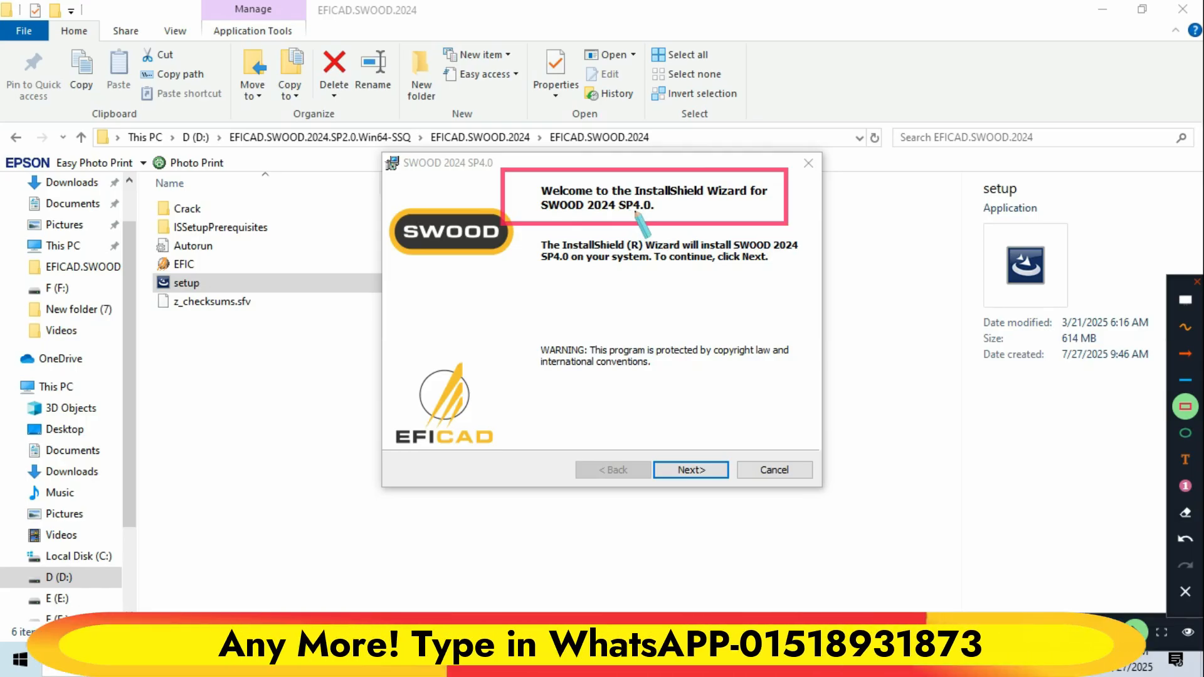
pyautogui.click(1187, 601)
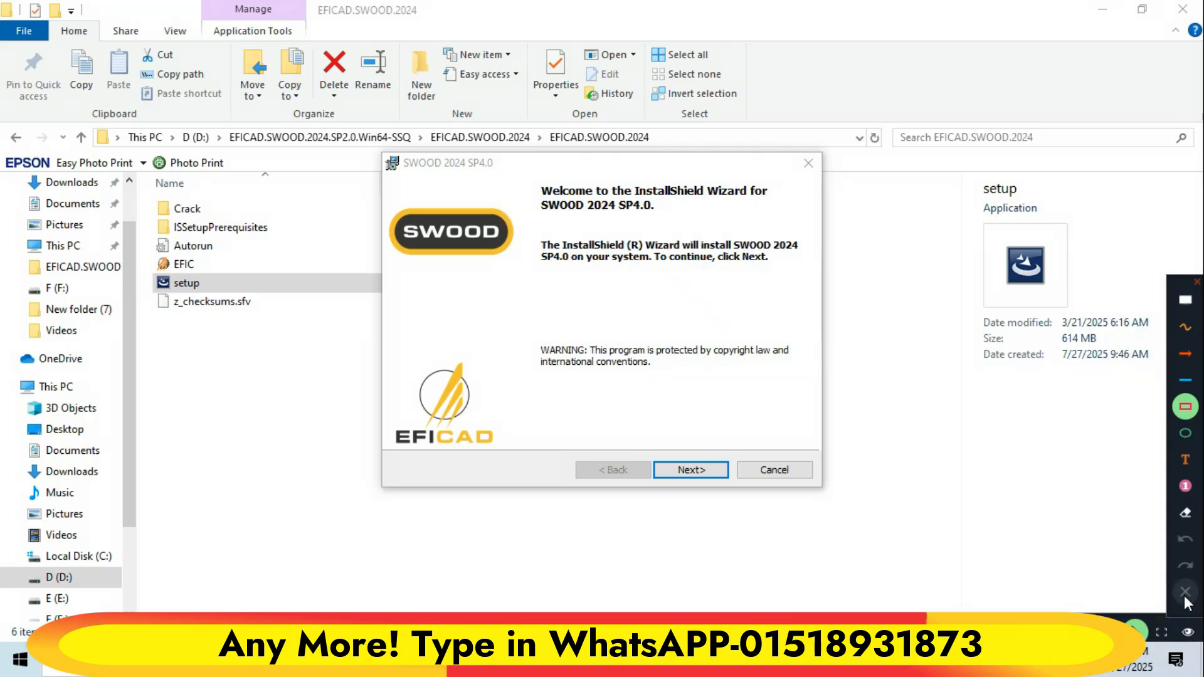
# Agree to the SWOOD license terms and enter KSN as the organization in the customer information
pyautogui.click(690, 472)
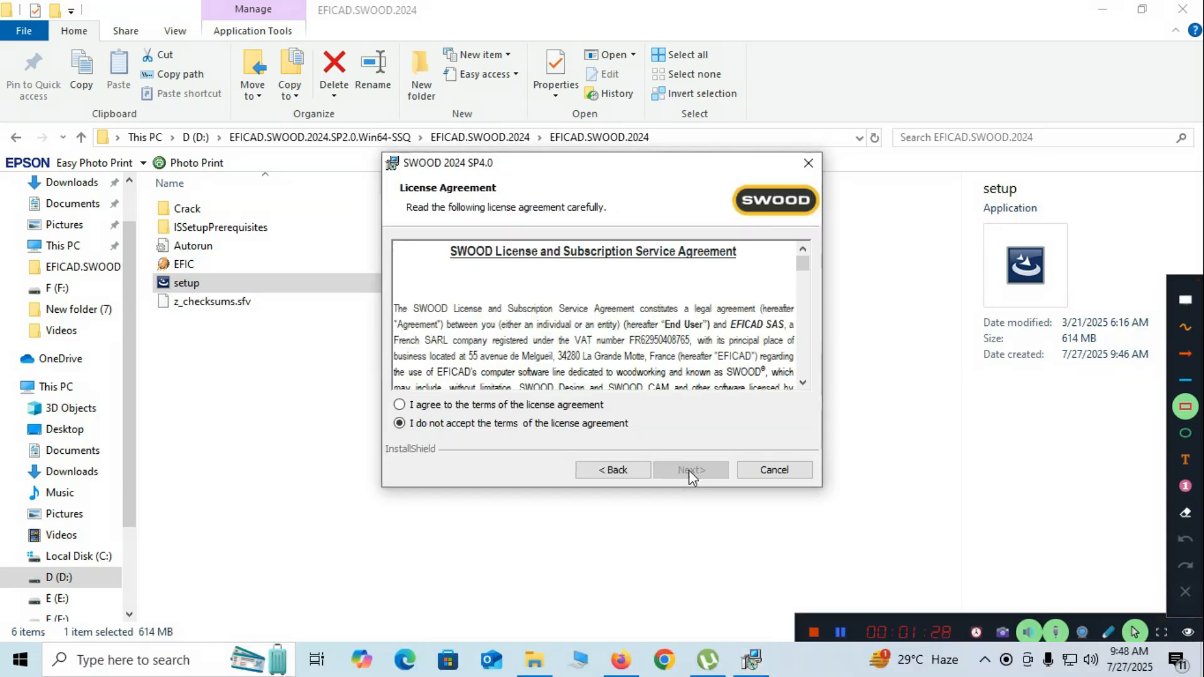
pyautogui.click(400, 405)
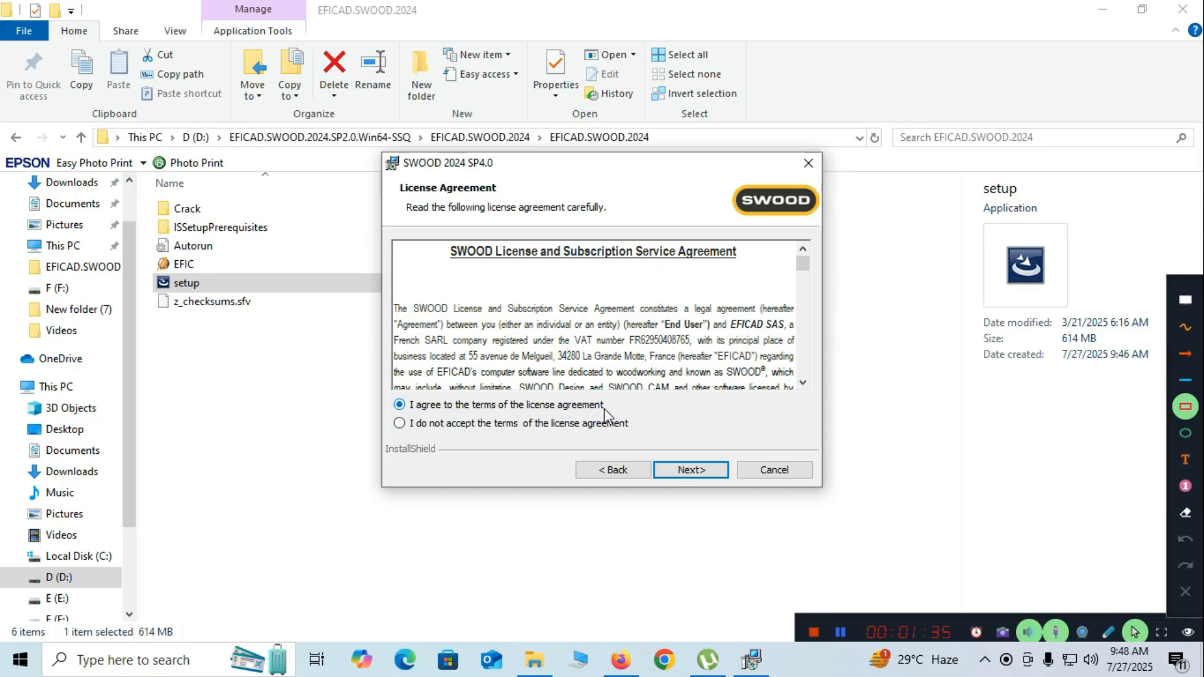
pyautogui.click(693, 471)
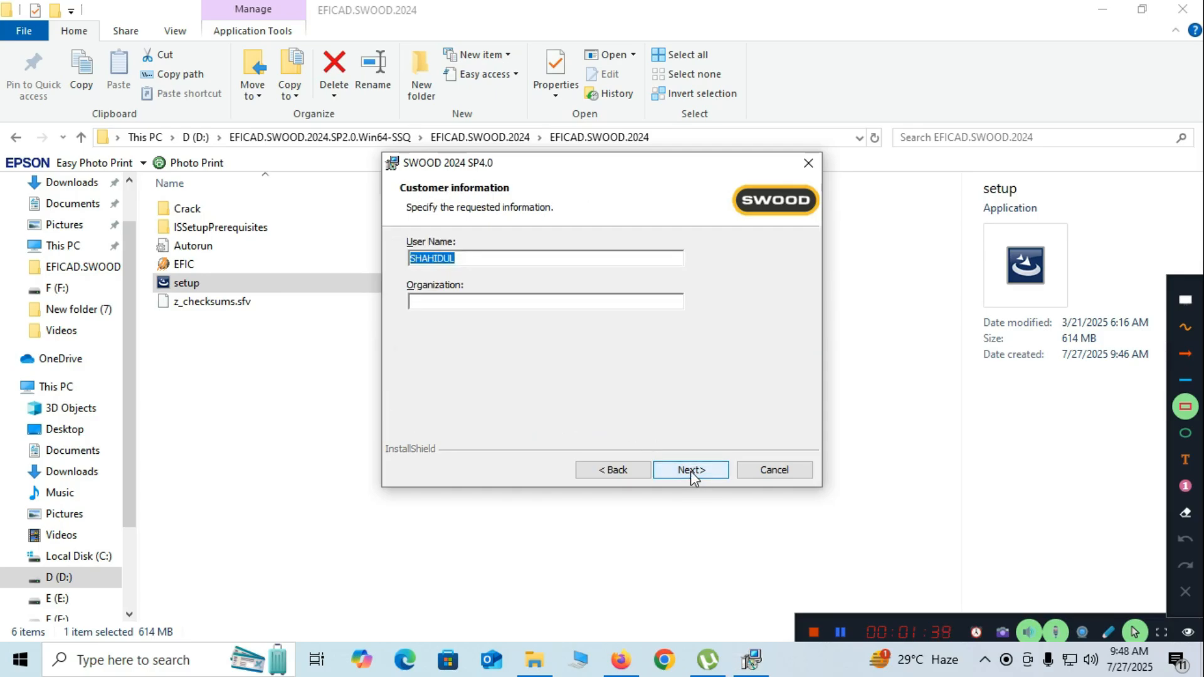
pyautogui.click(452, 304)
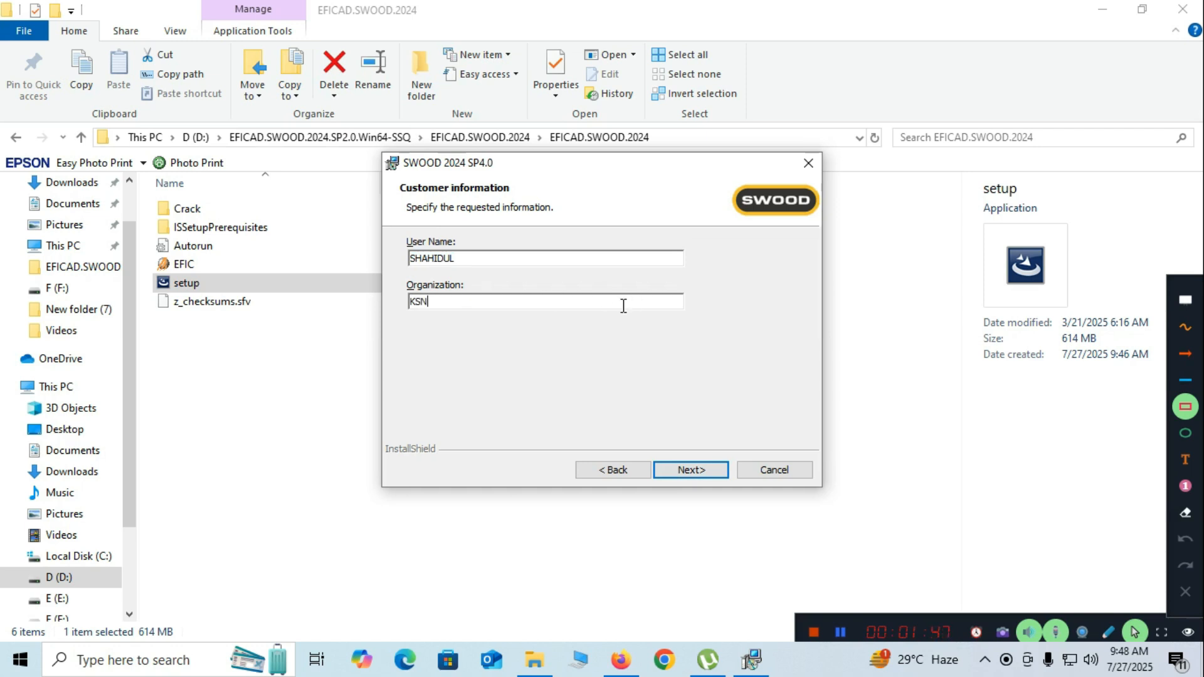
pyautogui.click(691, 472)
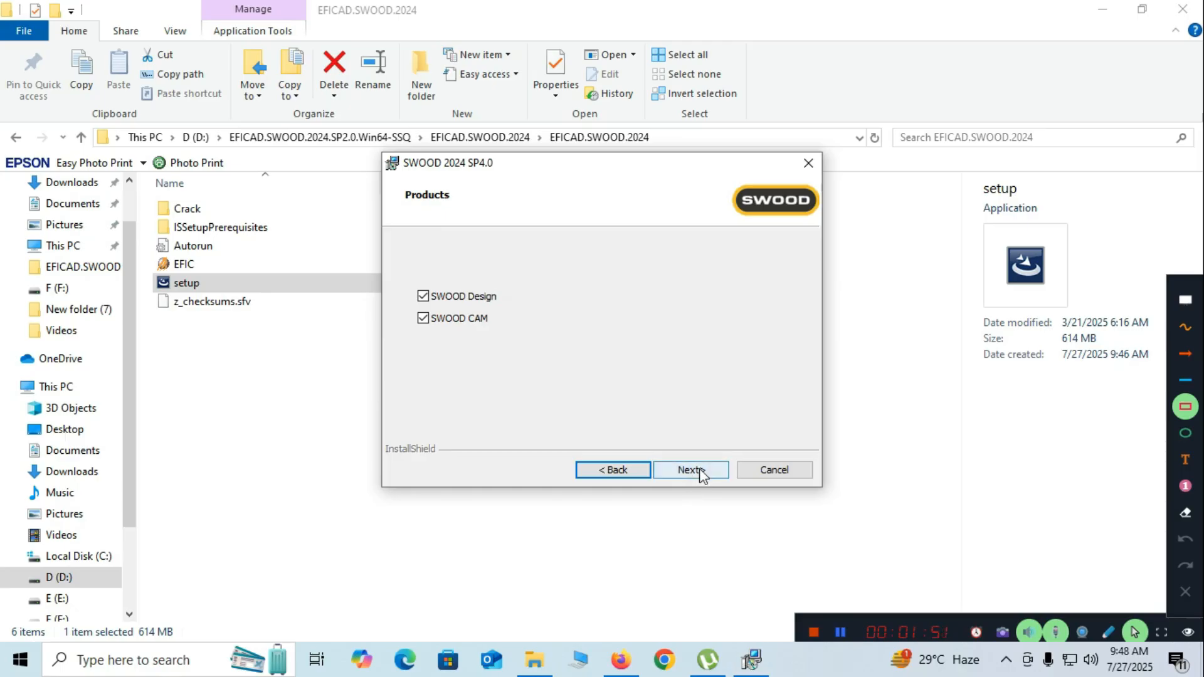
# Install SWOOD 2024 SP4.0 with both SWOOD Design and SWOOD CAM selected, and finish the wizard
pyautogui.click(694, 475)
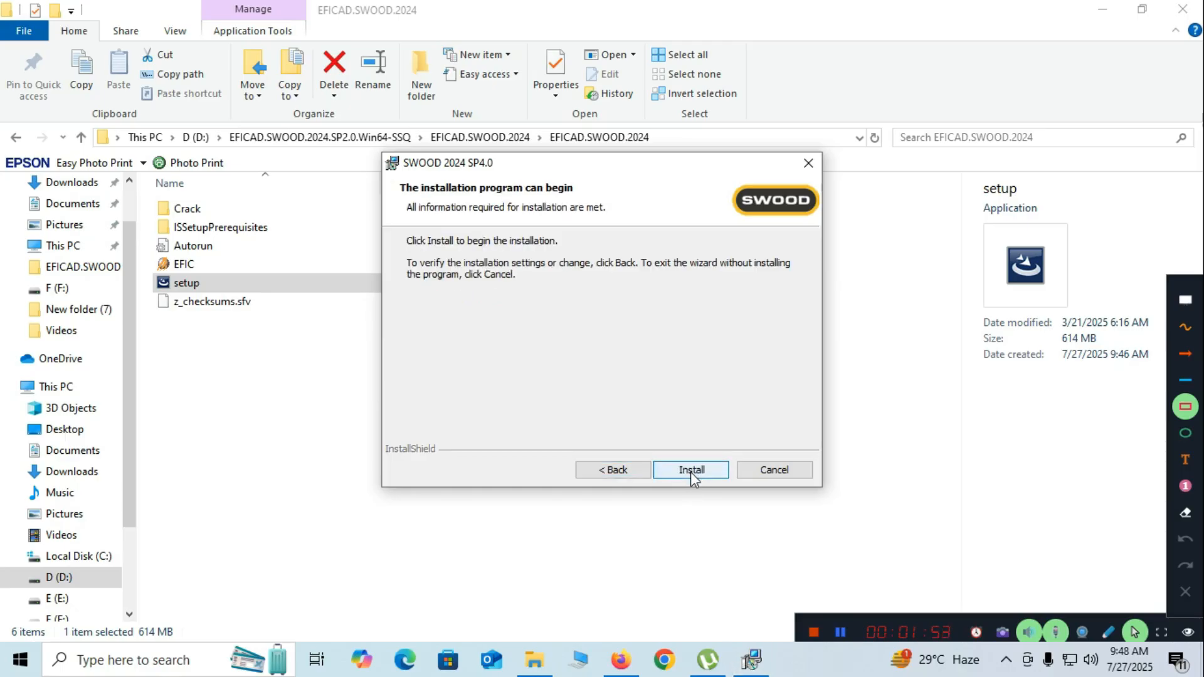
pyautogui.click(691, 471)
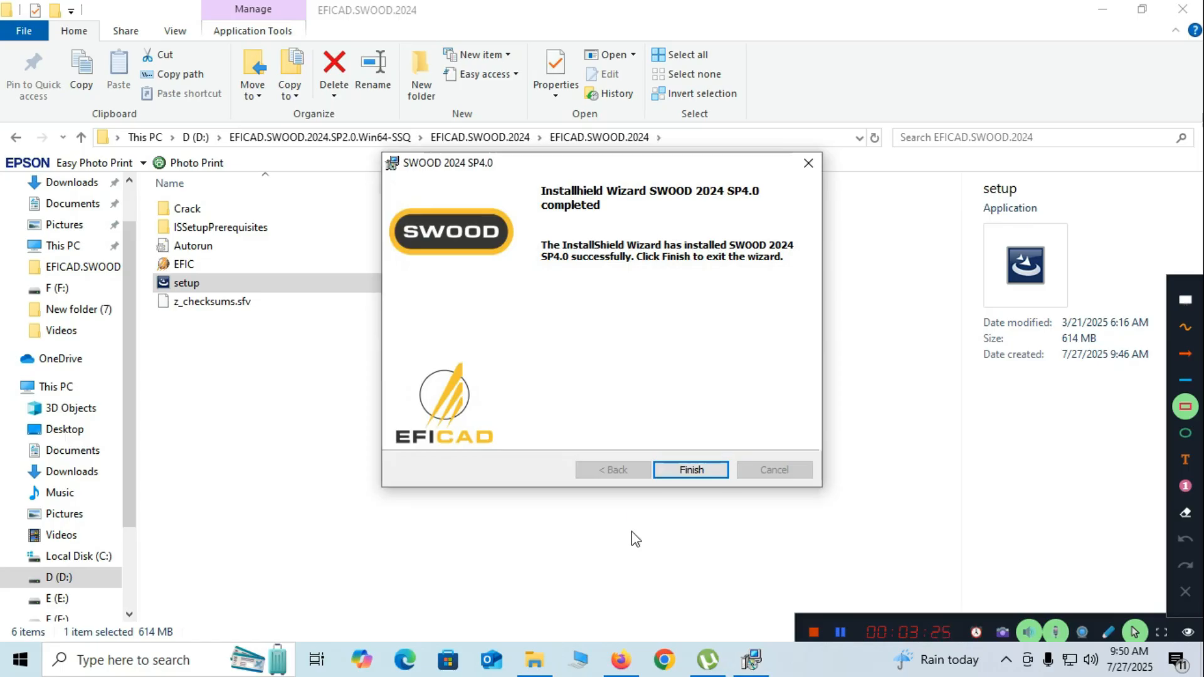
pyautogui.click(693, 471)
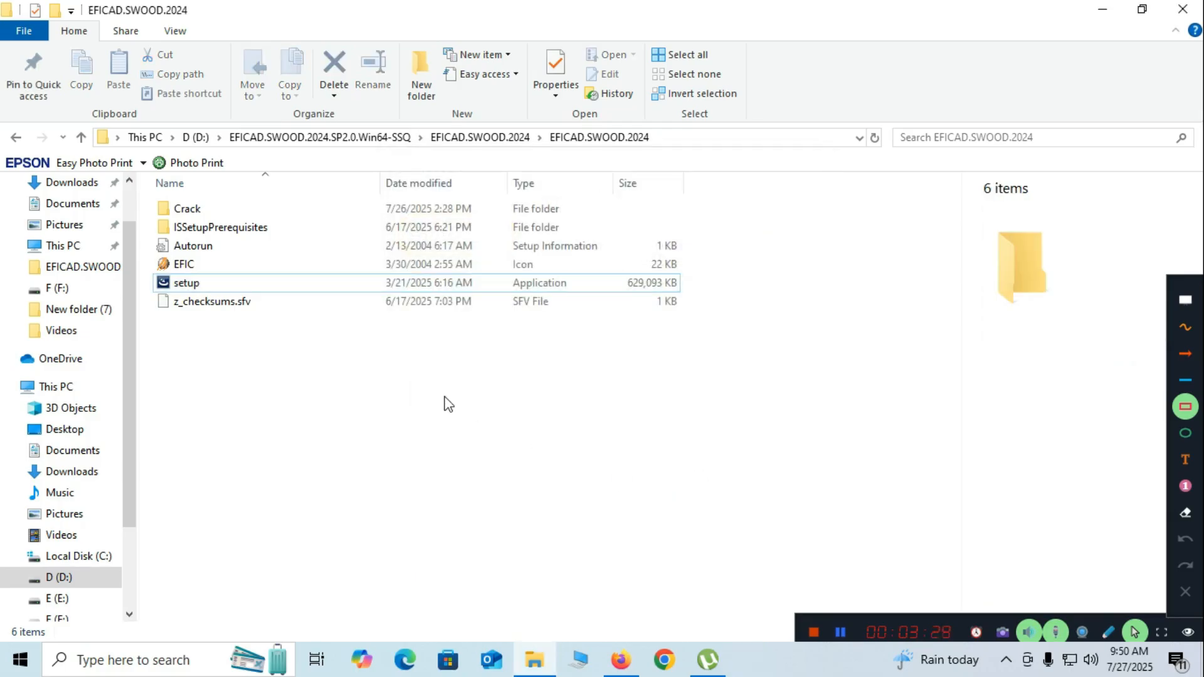
# Open readme_SSQ in the Crack folder, examine its instruction about the SWOOD2024 program folder, and minimize the file
pyautogui.doubleClick(176, 214)
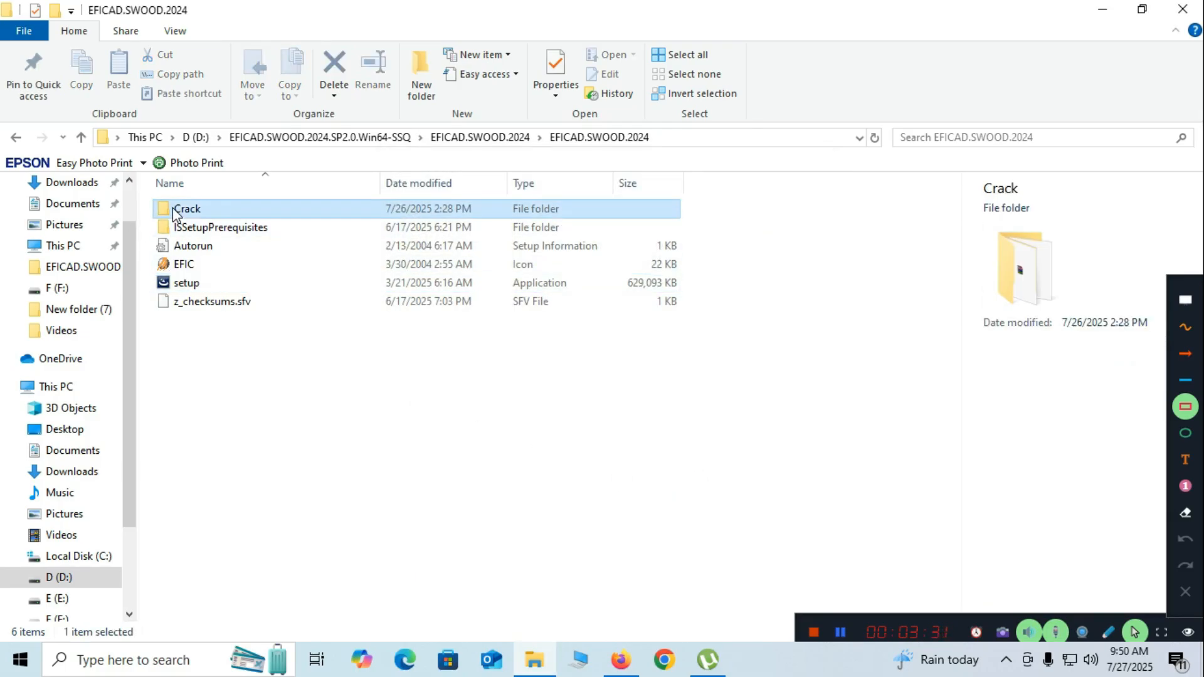
pyautogui.click(213, 262)
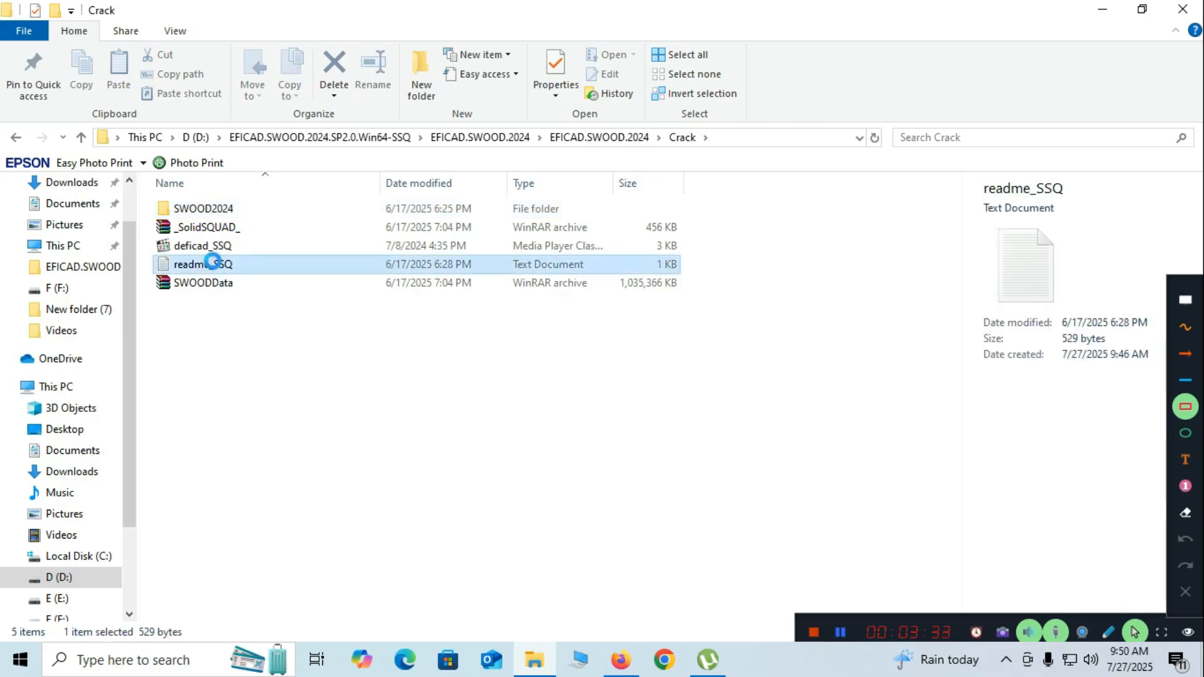
pyautogui.doubleClick(213, 262)
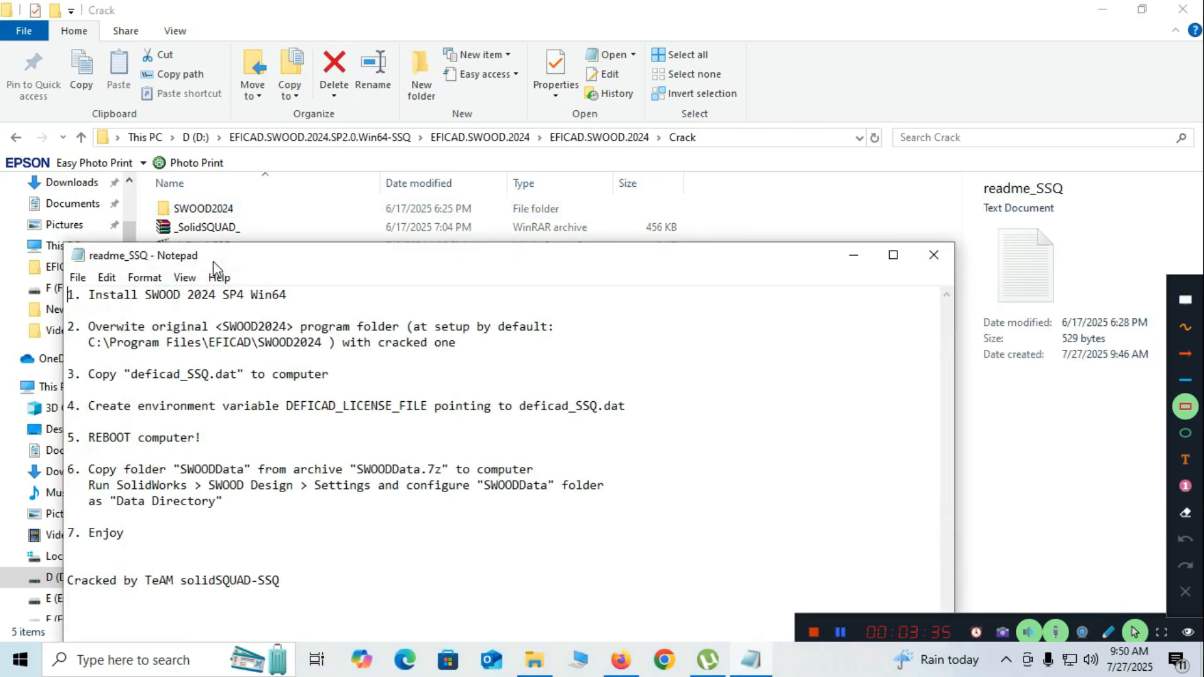
pyautogui.moveTo(320, 260); pyautogui.dragTo(490, 173)
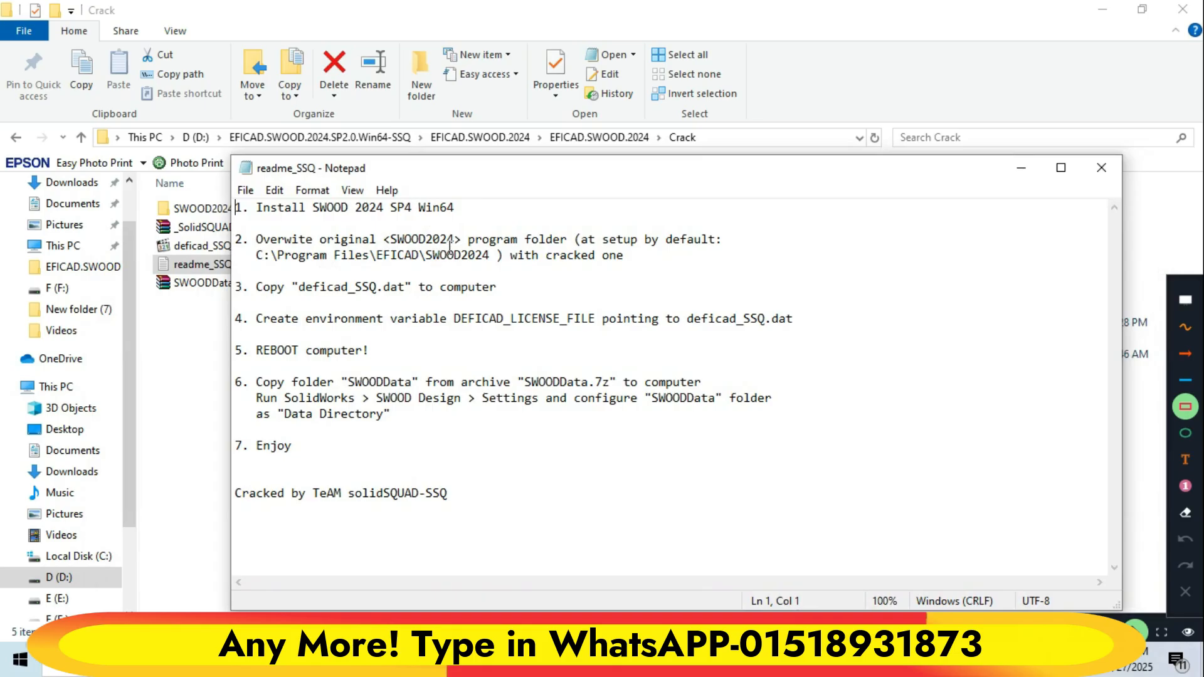
pyautogui.click(1187, 410)
pyautogui.moveTo(255, 230)
pyautogui.mouseDown()
pyautogui.moveTo(271, 262)
pyautogui.moveTo(729, 270)
pyautogui.mouseUp()
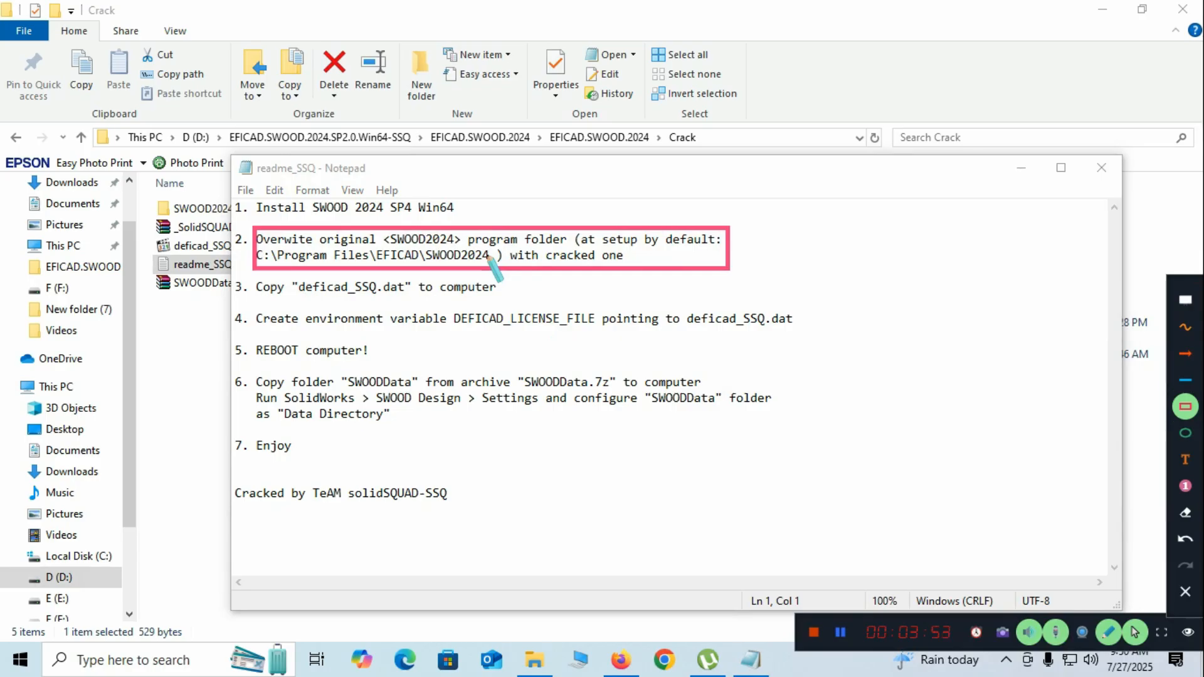
pyautogui.click(1109, 632)
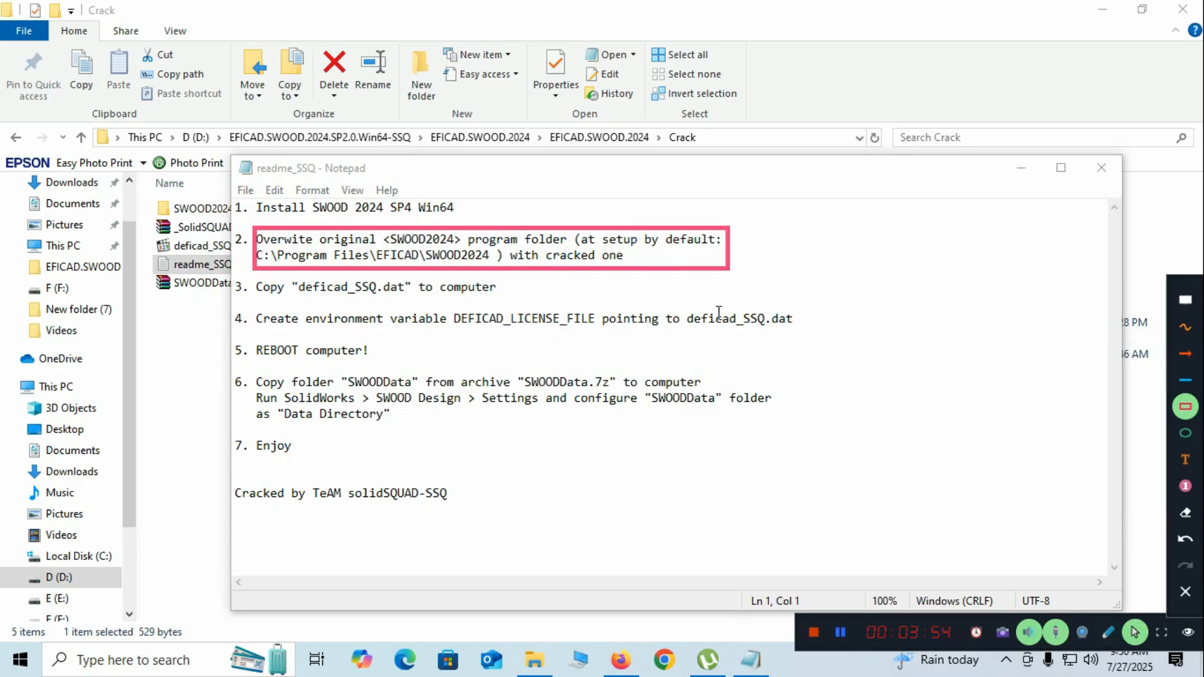
pyautogui.click(1185, 592)
pyautogui.click(1022, 168)
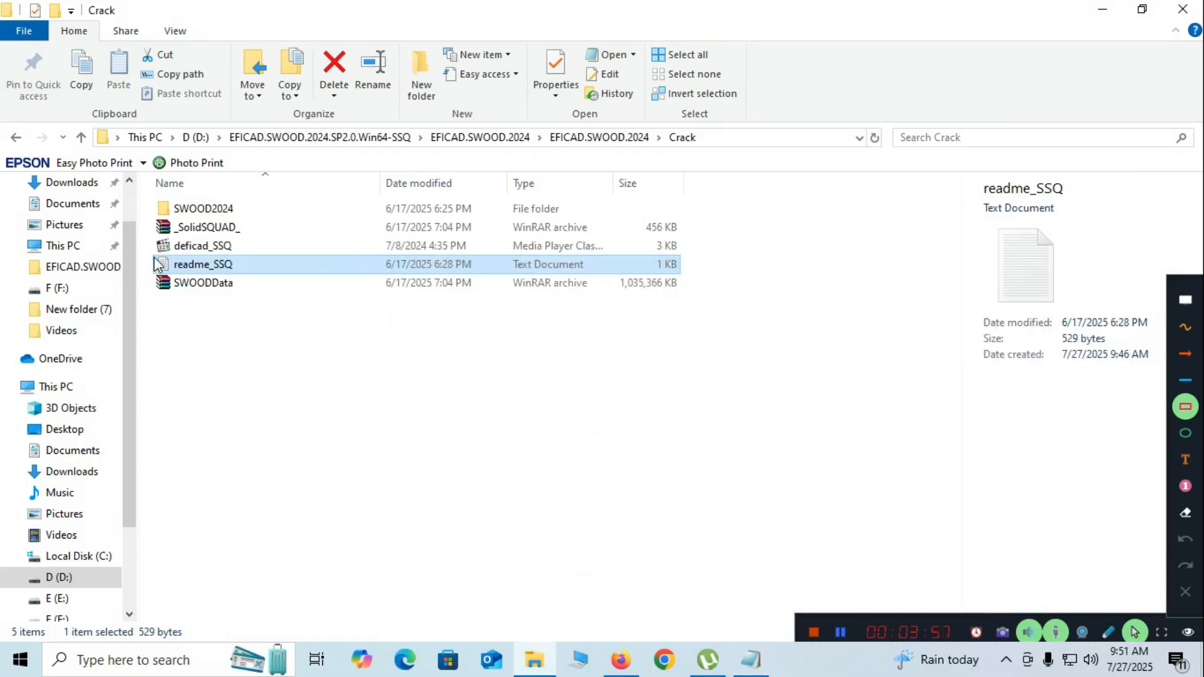
# Copy the SWOOD2024 folder from the Crack folder
pyautogui.click(209, 210)
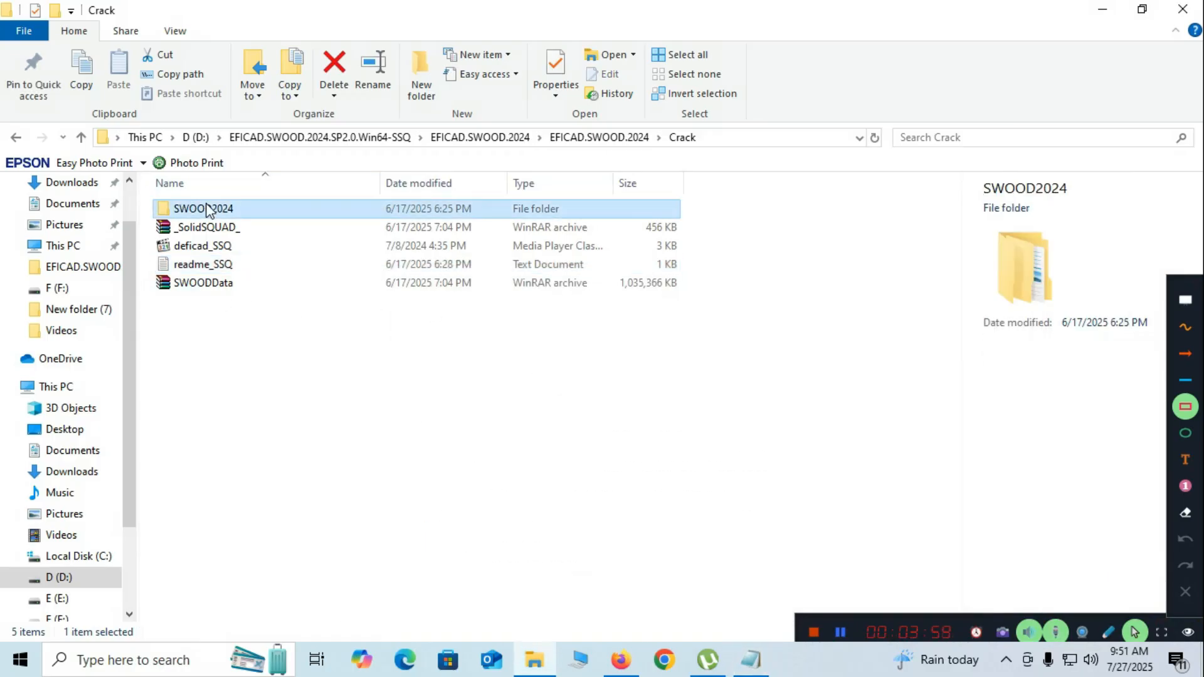
pyautogui.rightClick(209, 210)
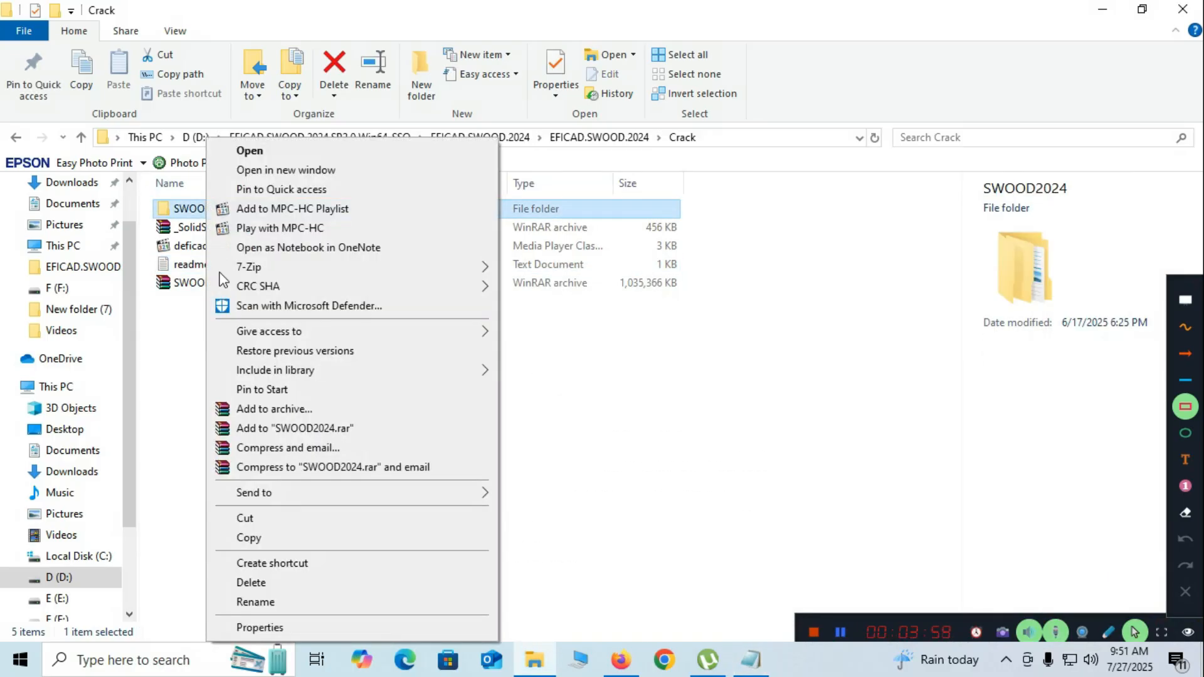
pyautogui.click(251, 540)
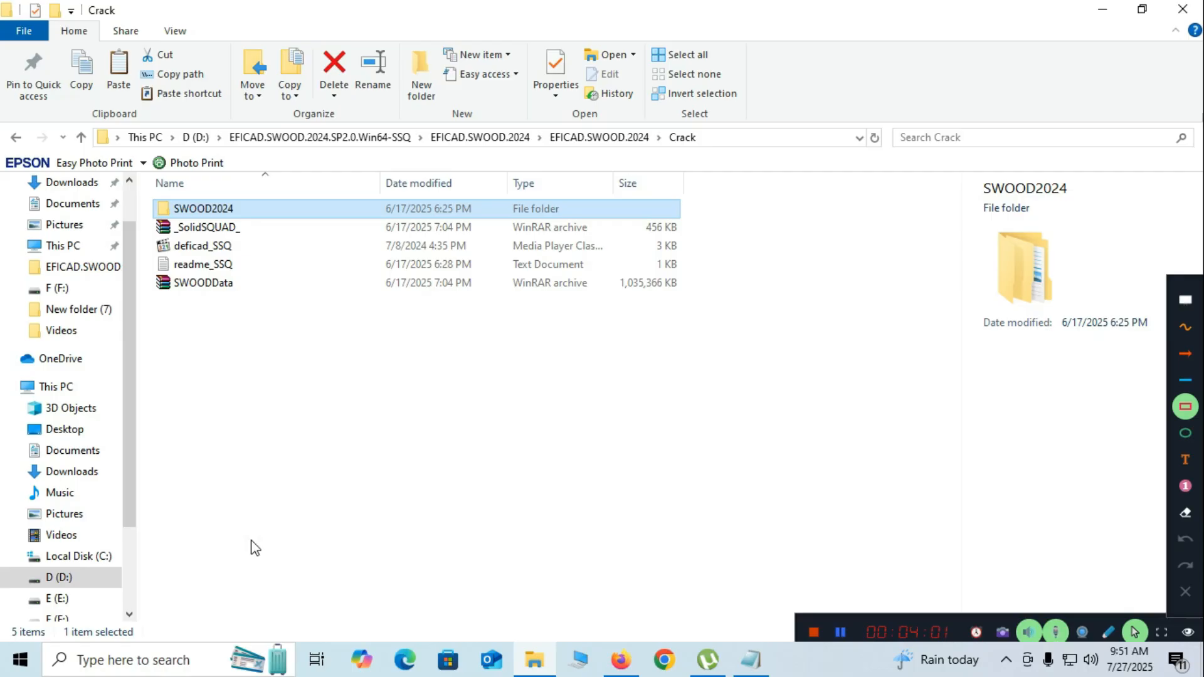
# Open the EFICAD program folder at C:\Program Files\EFICAD
pyautogui.click(73, 557)
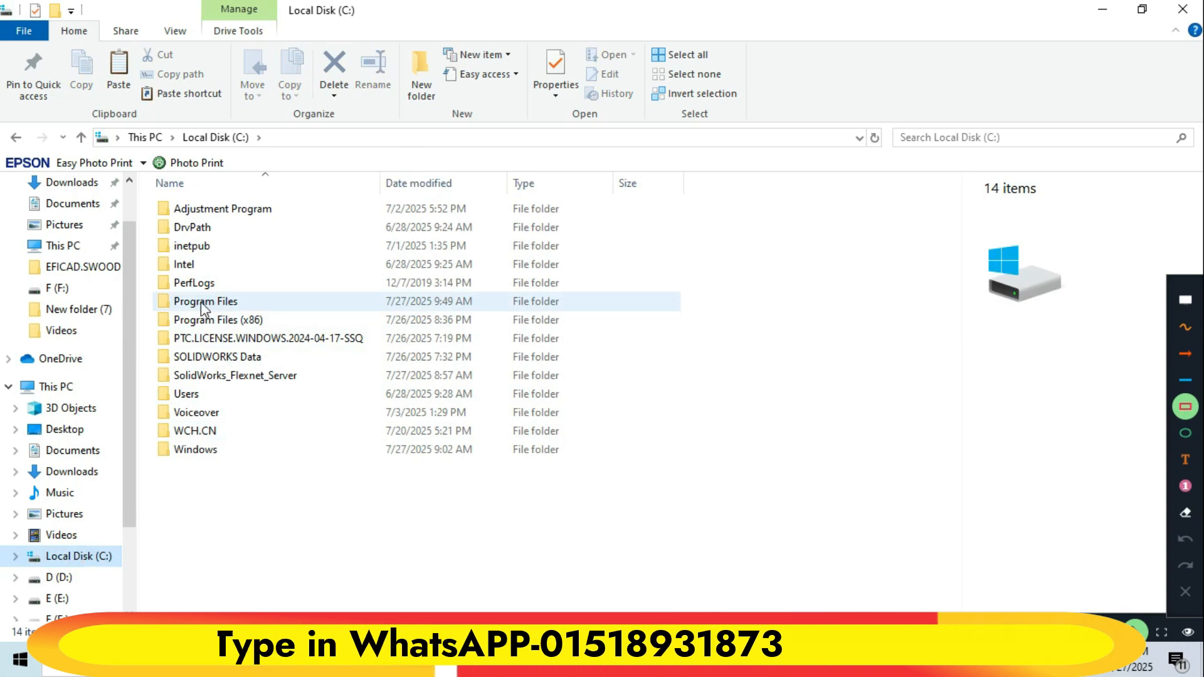
pyautogui.click(1185, 406)
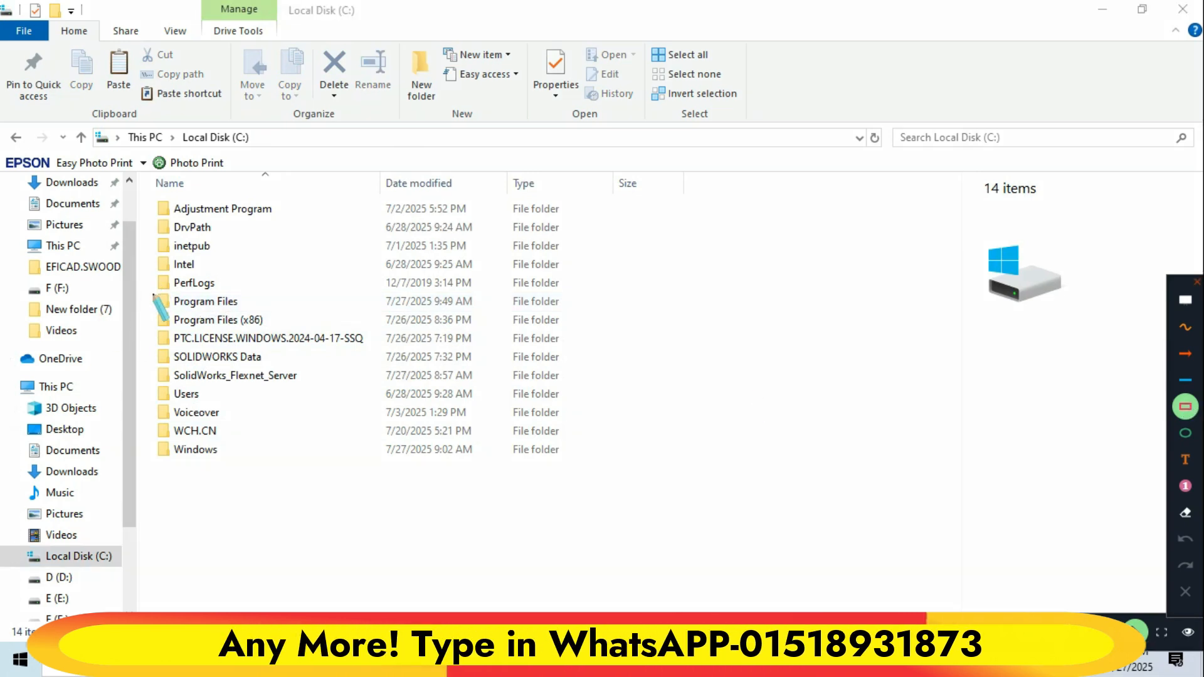
pyautogui.moveTo(151, 286); pyautogui.dragTo(254, 312)
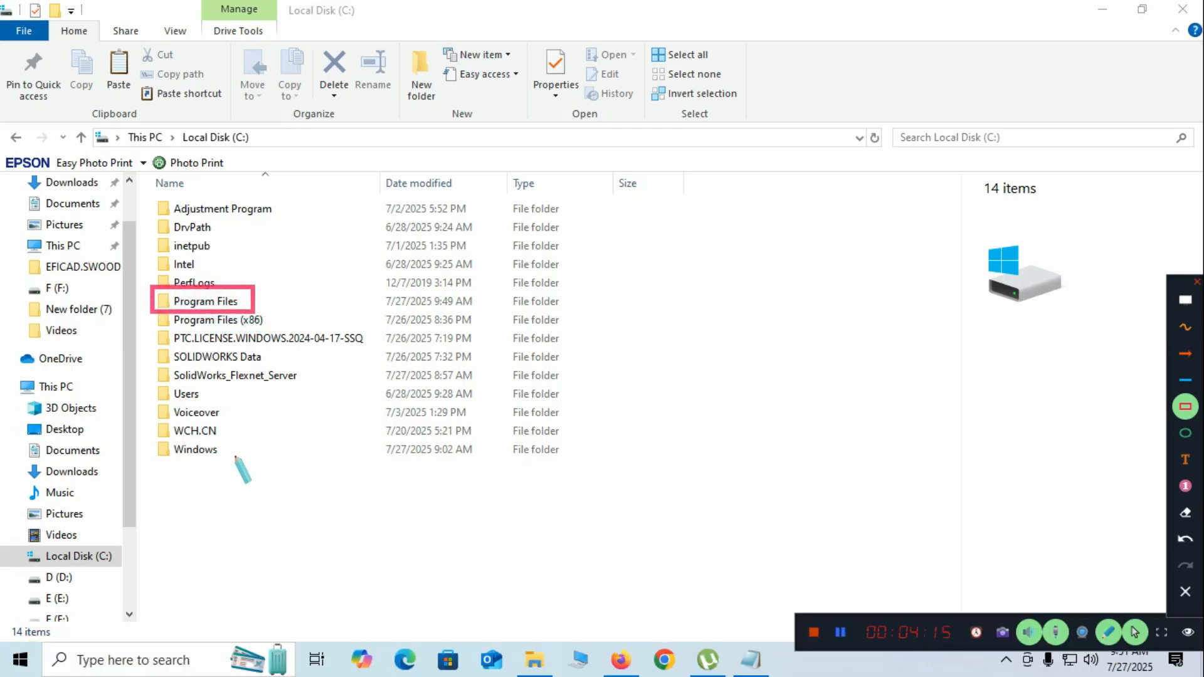
pyautogui.click(1185, 592)
pyautogui.doubleClick(223, 301)
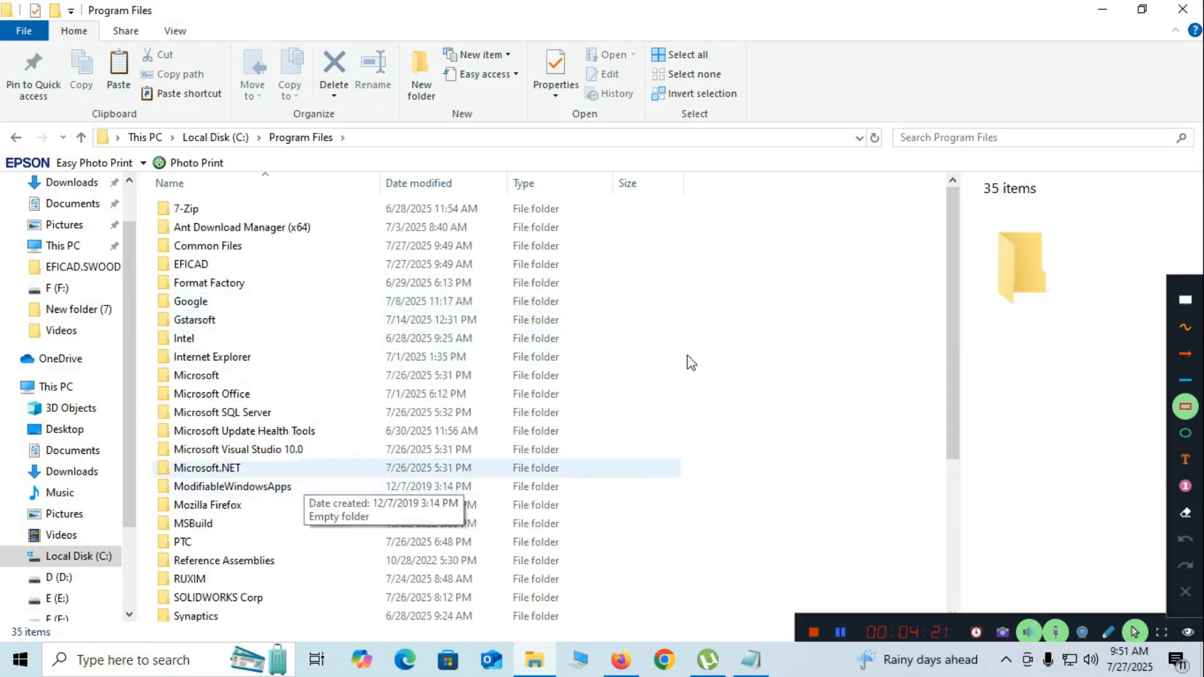
pyautogui.click(1186, 406)
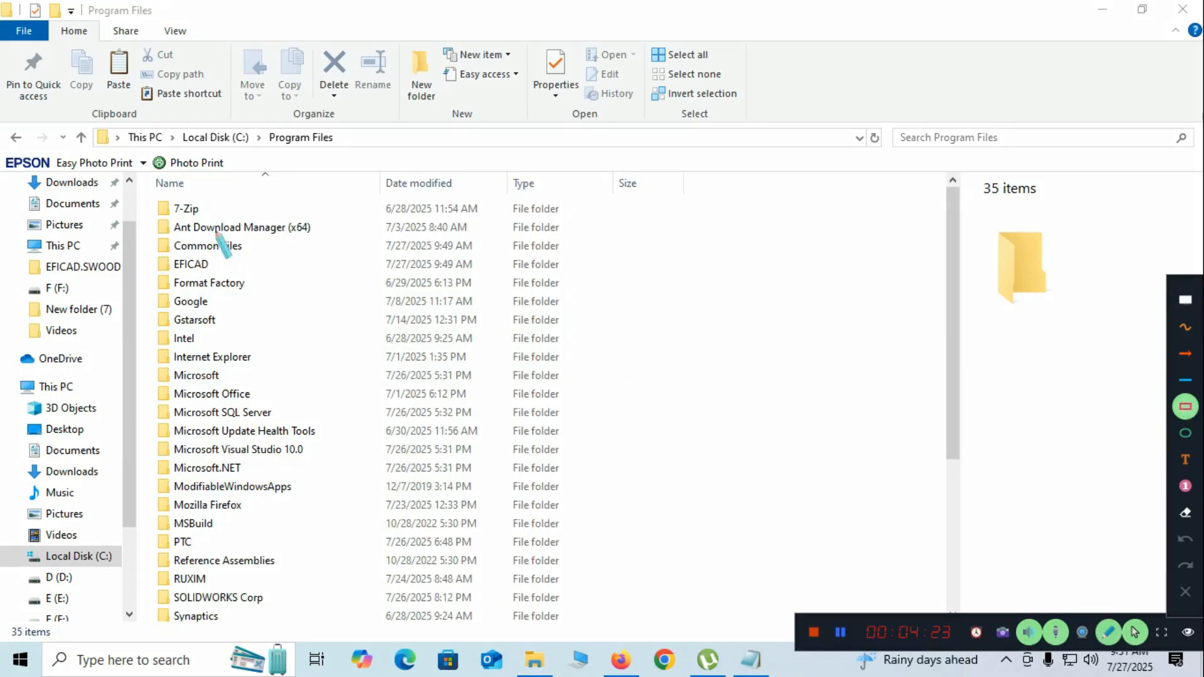
pyautogui.moveTo(141, 247); pyautogui.dragTo(229, 277)
pyautogui.press('Escape')
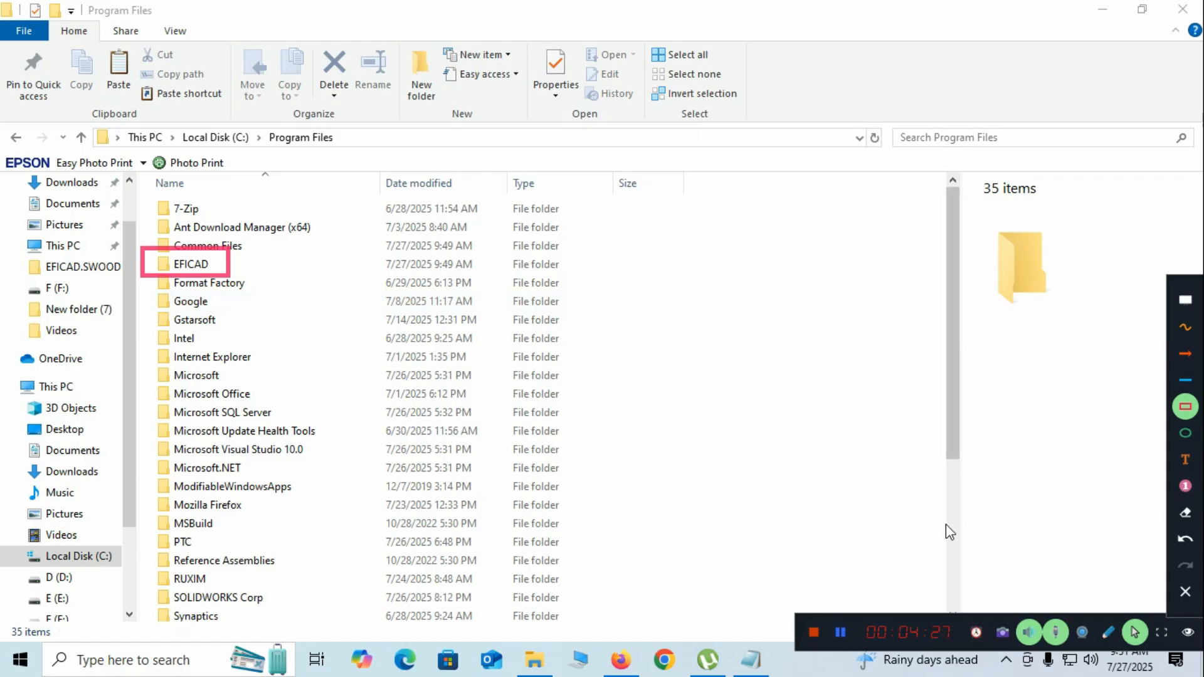
pyautogui.click(1186, 595)
pyautogui.doubleClick(191, 265)
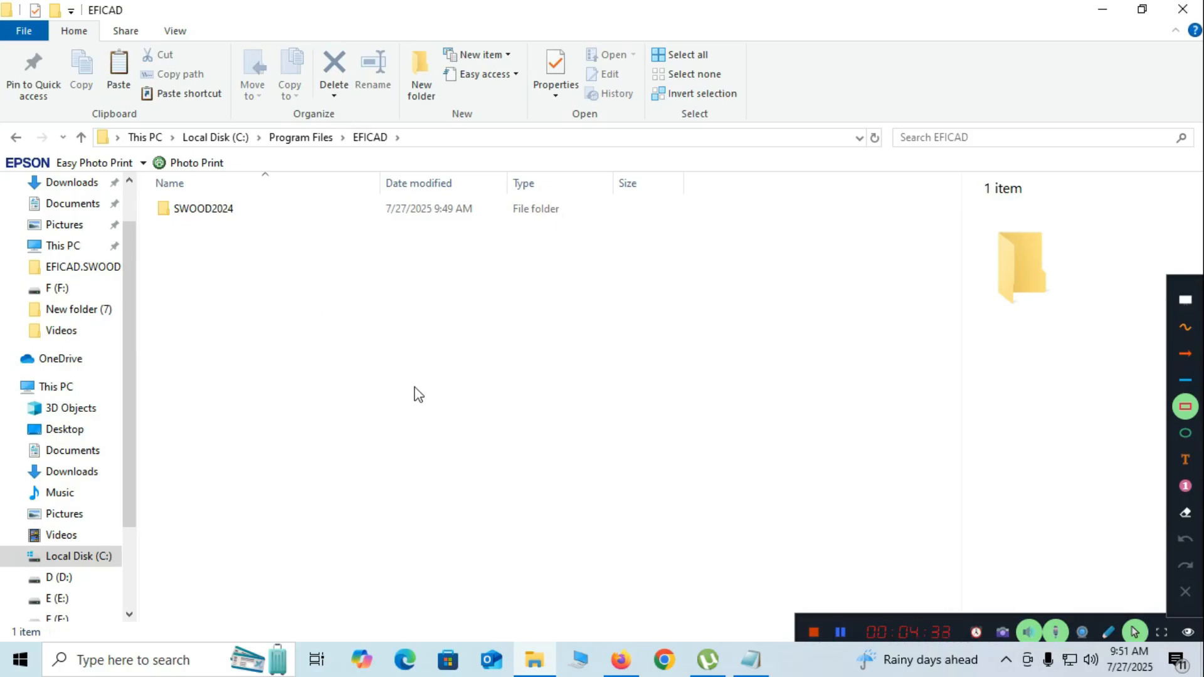
# Paste the copied SWOOD2024 folder into EFICAD and replace the files that have the same names
pyautogui.rightClick(493, 369)
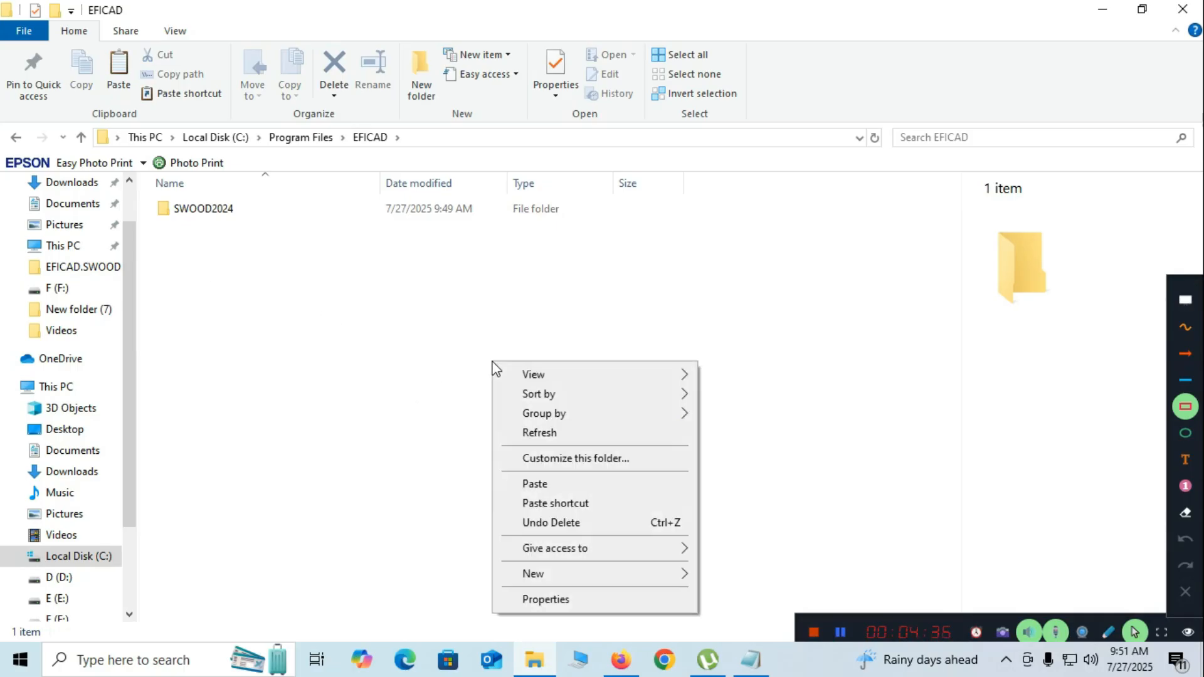
pyautogui.click(546, 489)
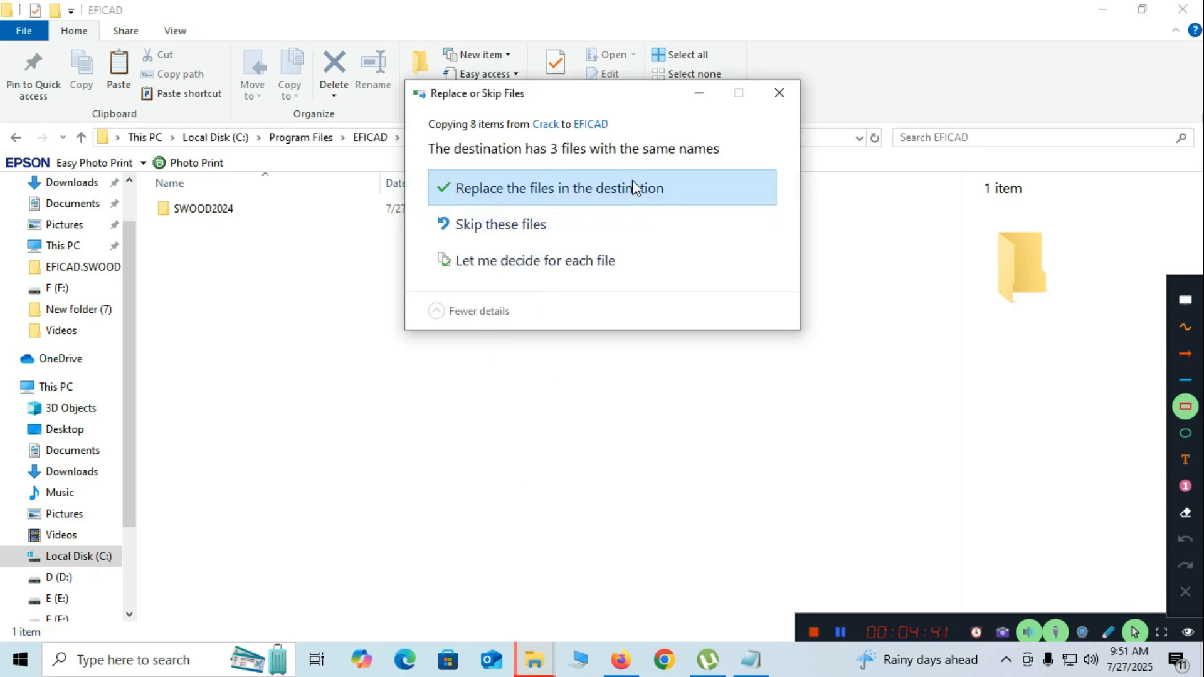
pyautogui.click(615, 187)
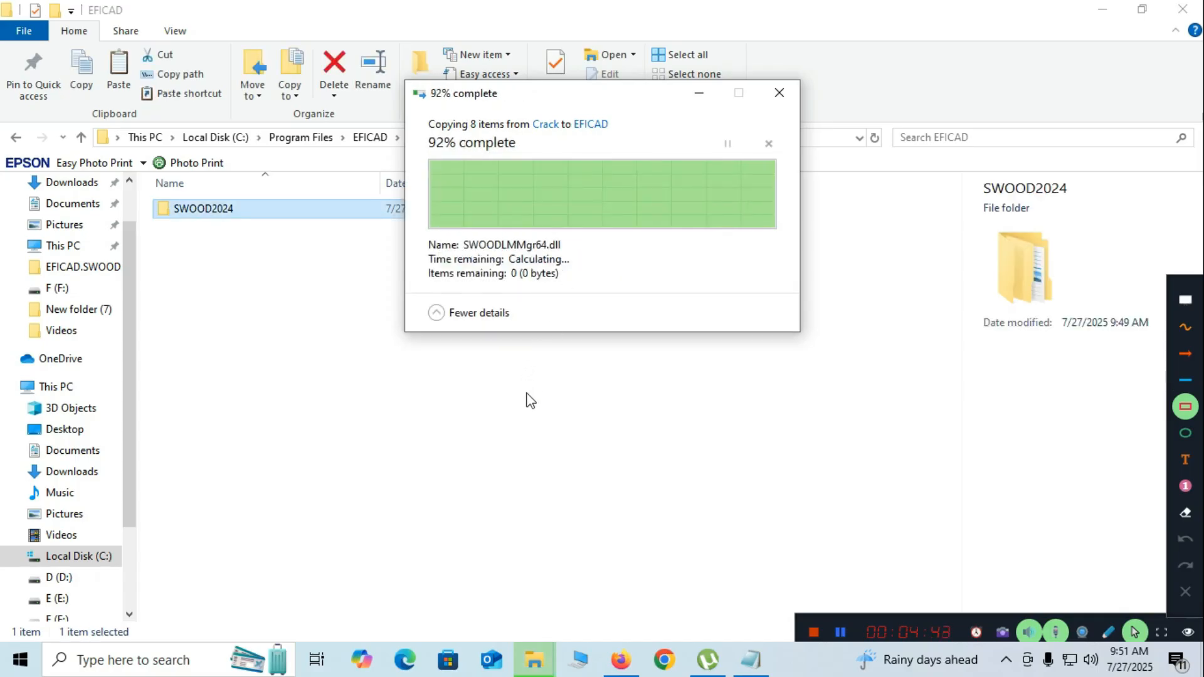
# Return to the Crack folder through EFICAD.SWOOD.2024.SP2.0.Win64-SSQ on drive D and its nested EFICAD.SWOOD.2024 folders
pyautogui.click(69, 577)
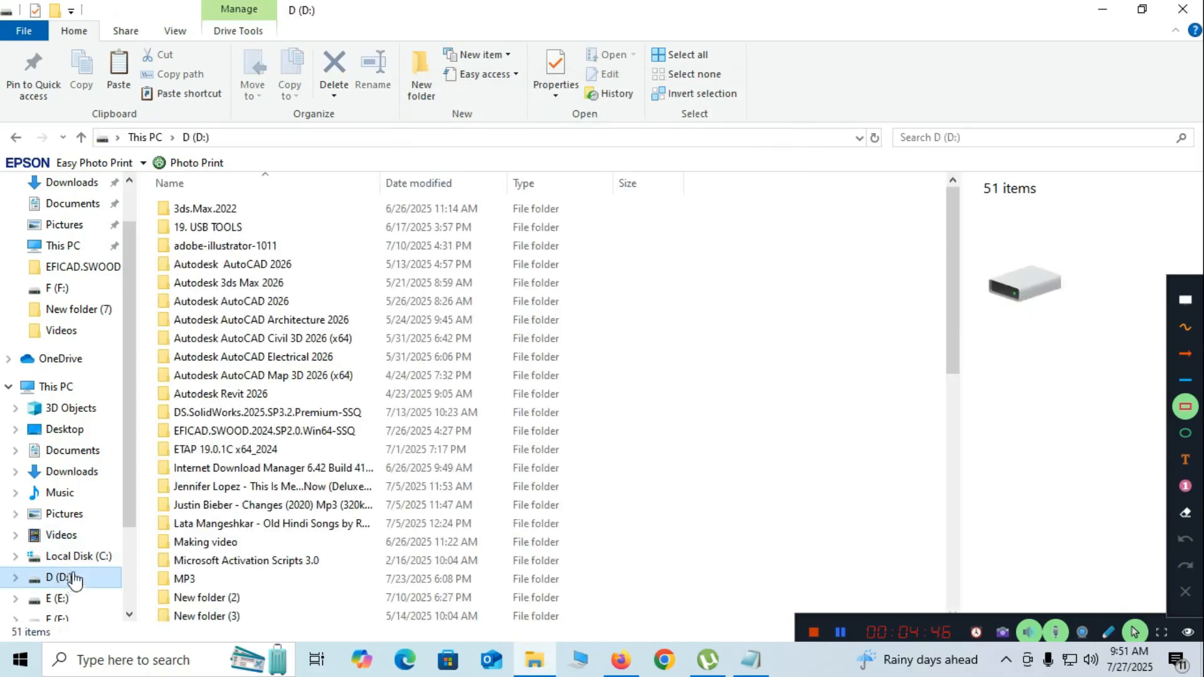
pyautogui.doubleClick(221, 432)
pyautogui.doubleClick(203, 250)
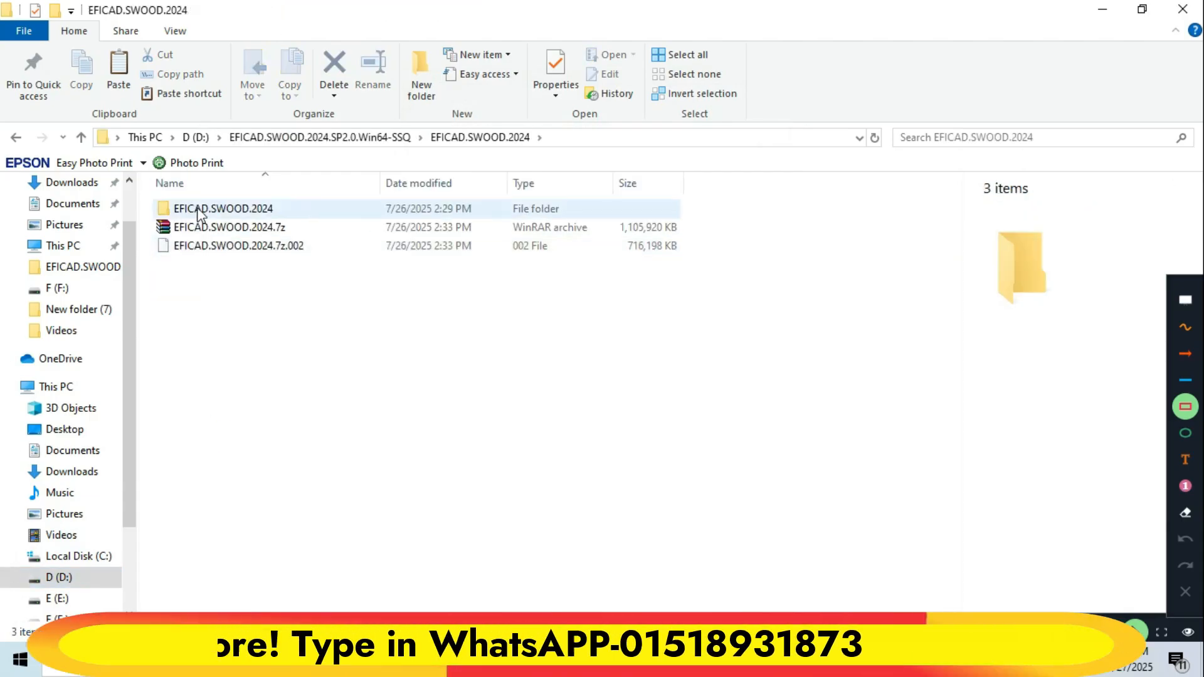
pyautogui.doubleClick(202, 210)
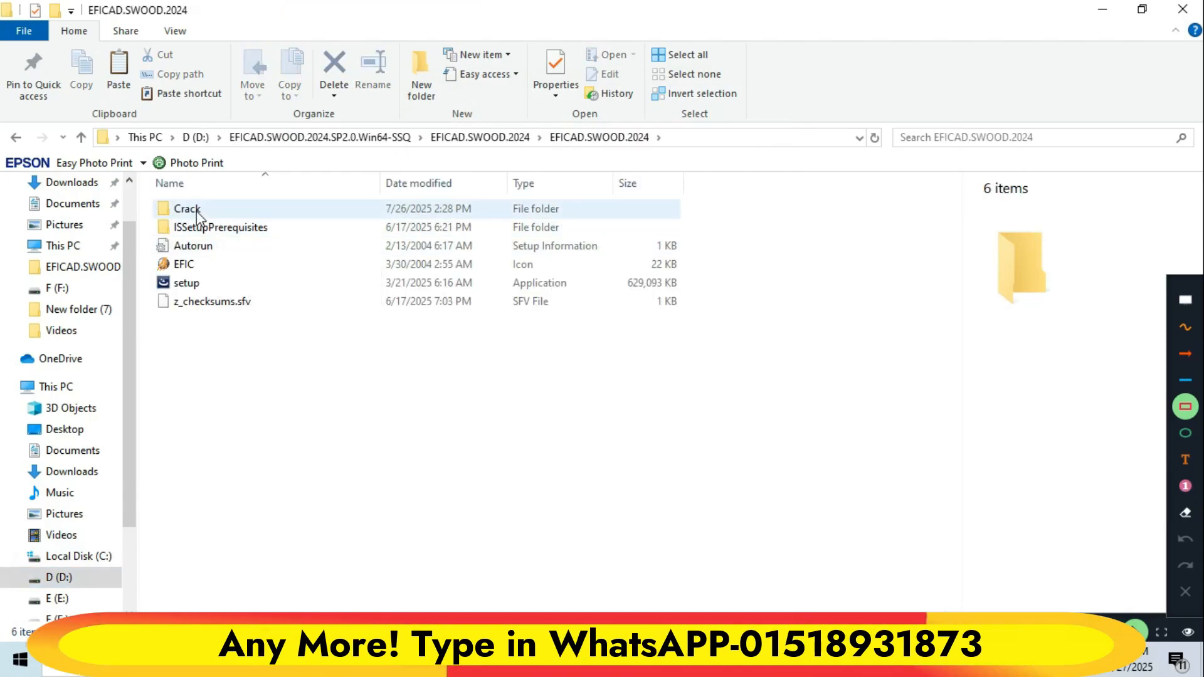
pyautogui.doubleClick(197, 211)
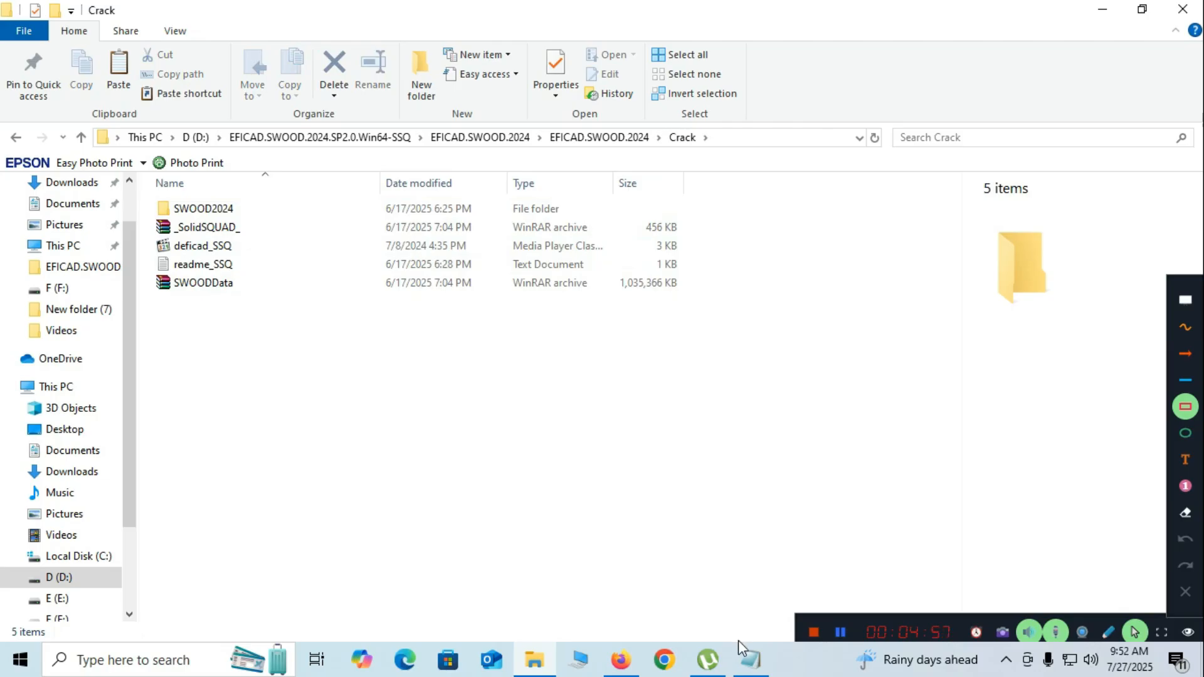
# Bring up readme_SSQ again, examine its instruction about the deficad_SSQ.dat file, and minimize the file
pyautogui.click(751, 662)
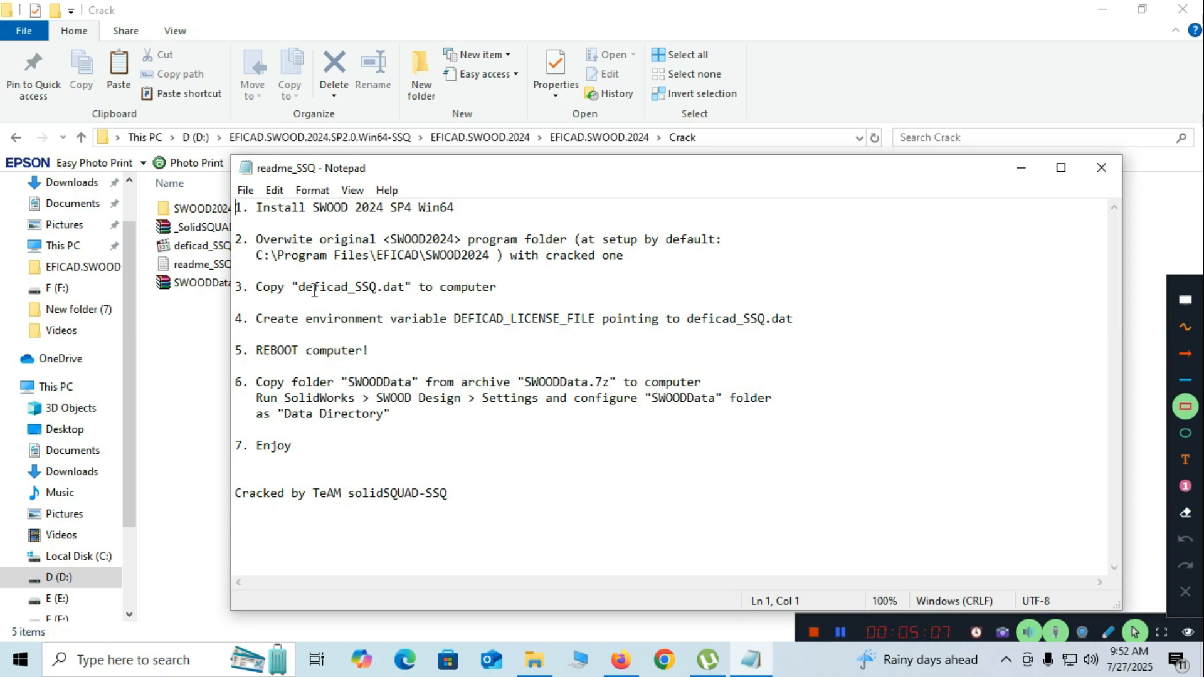
pyautogui.click(1192, 405)
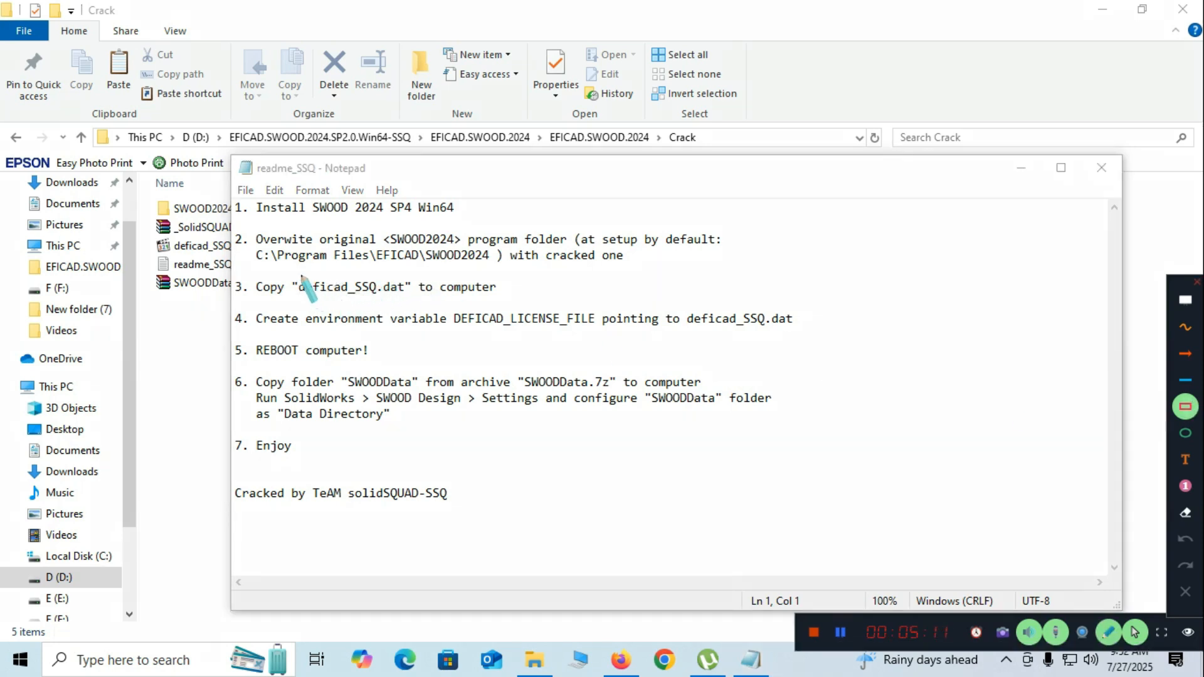
pyautogui.moveTo(300, 276)
pyautogui.mouseDown()
pyautogui.moveTo(331, 302)
pyautogui.moveTo(415, 303)
pyautogui.mouseUp()
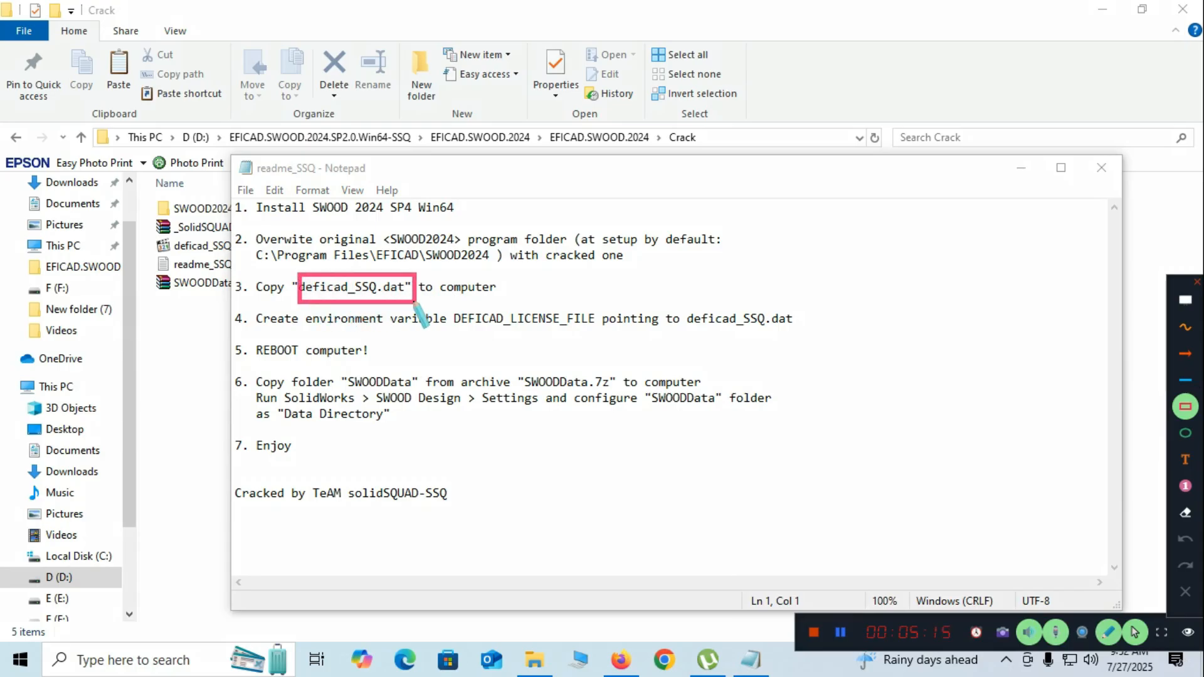
pyautogui.press('Escape')
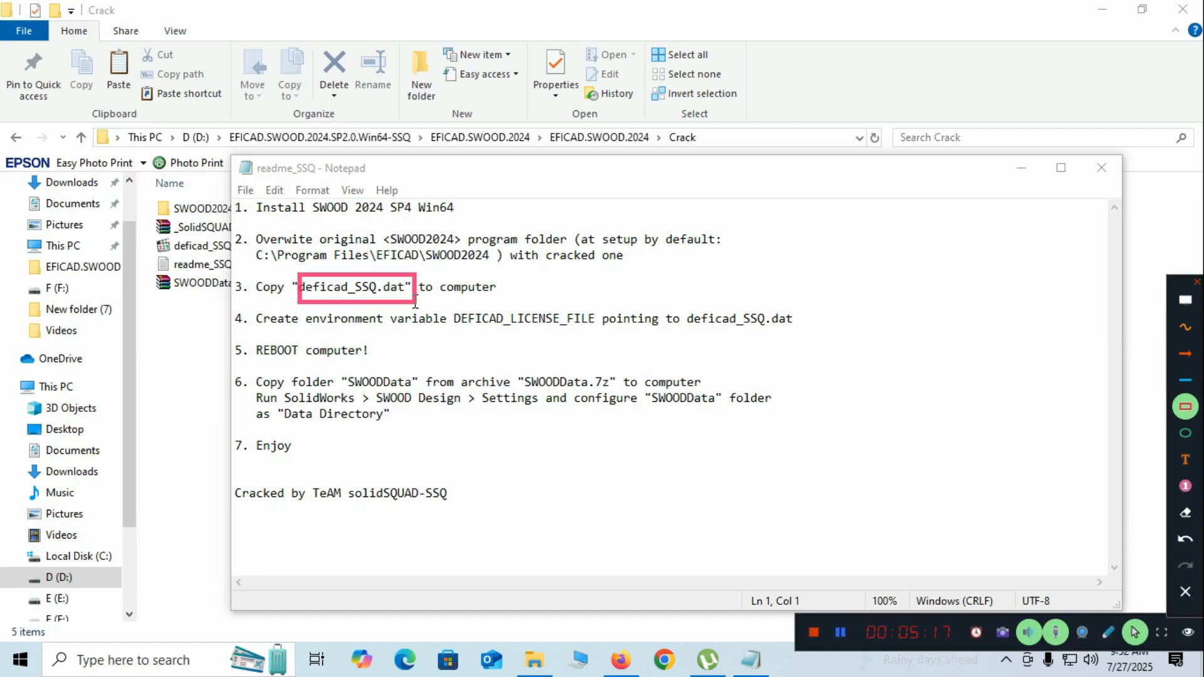
pyautogui.click(1185, 591)
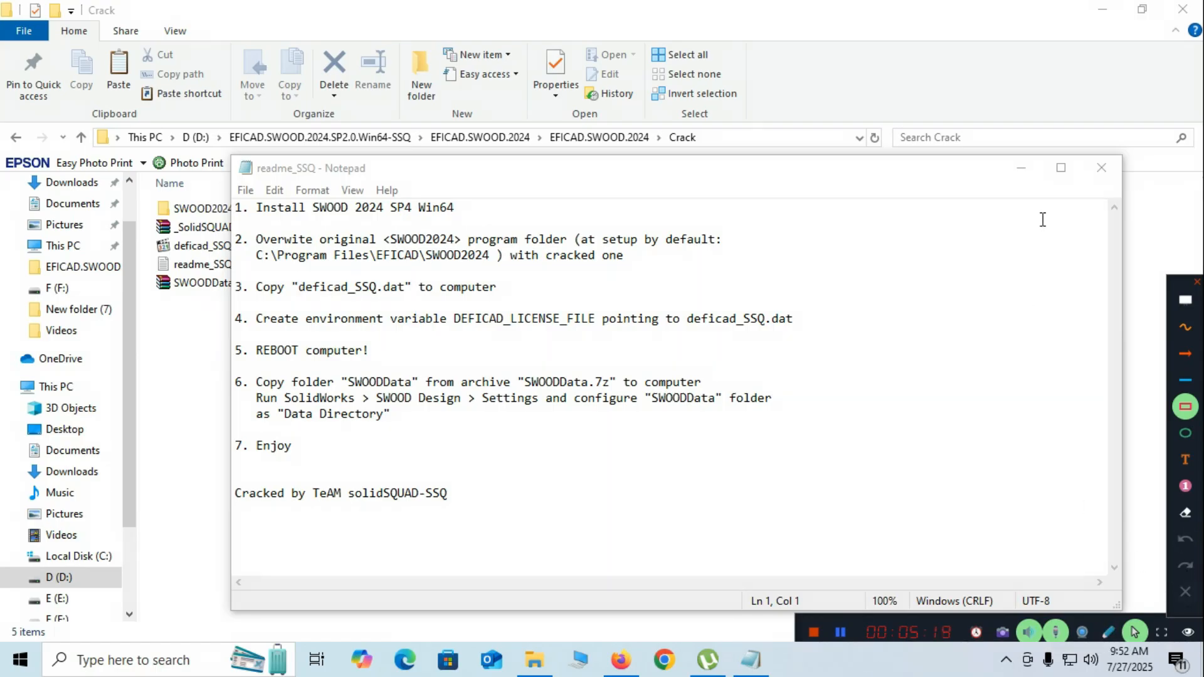
pyautogui.click(1021, 168)
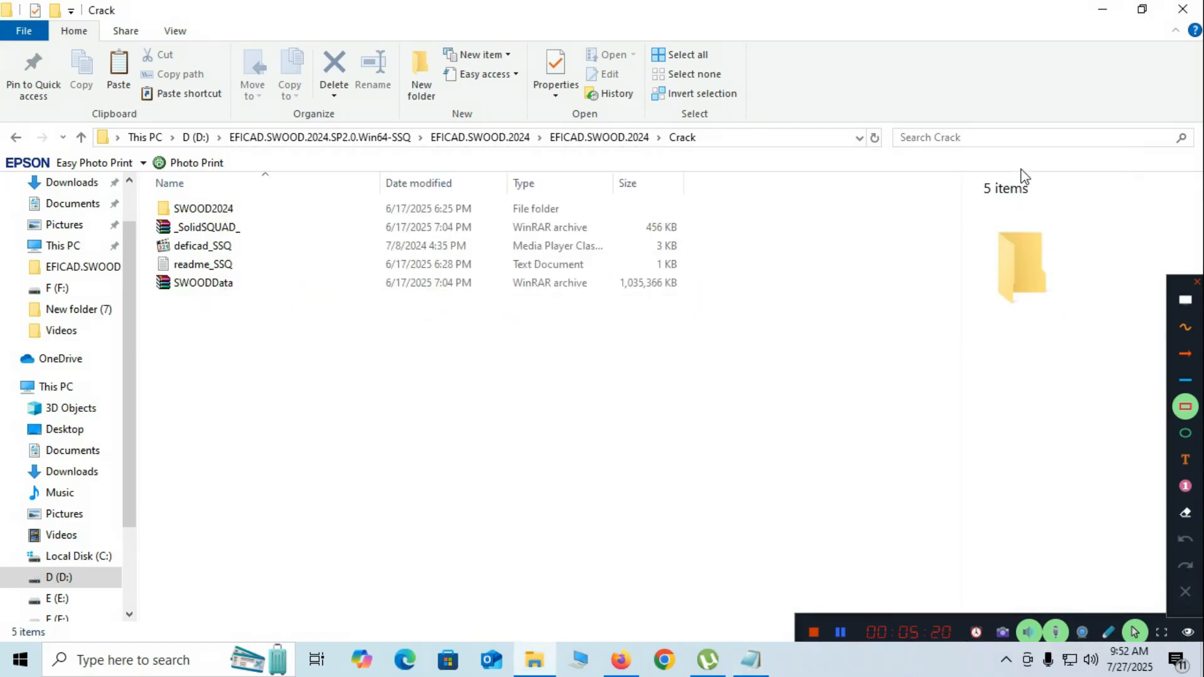
# Copy the deficad_SSQ file from the Crack folder and paste it into the root of Local Disk (C:)
pyautogui.rightClick(215, 248)
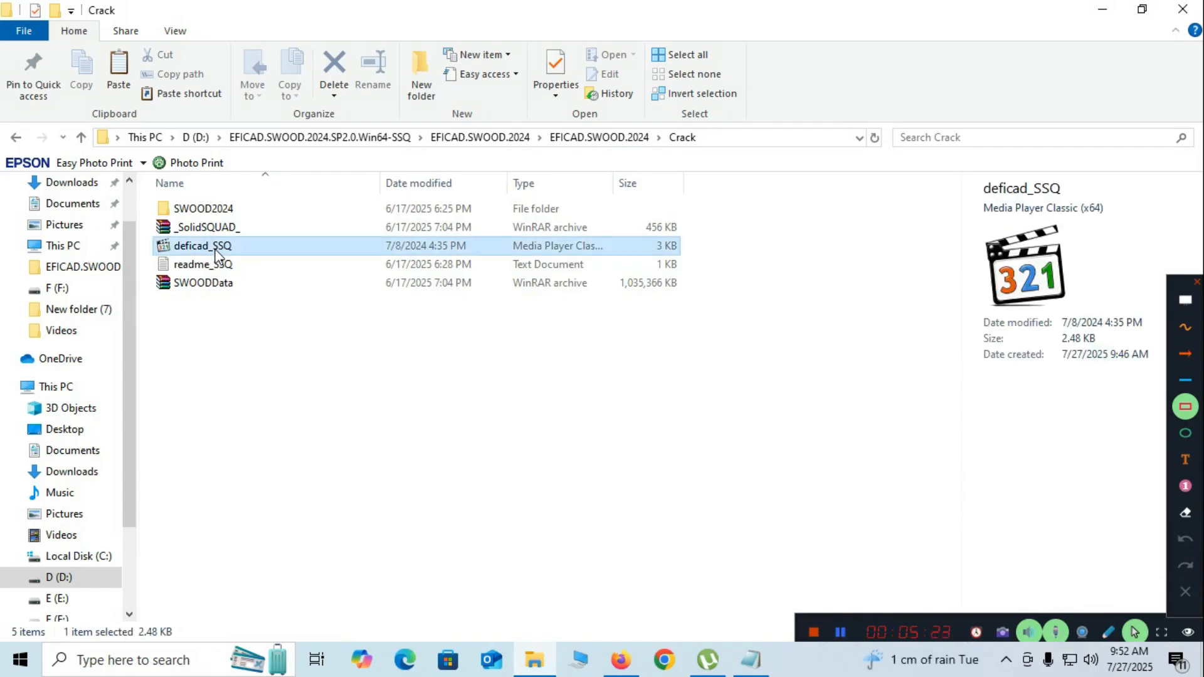
pyautogui.click(257, 538)
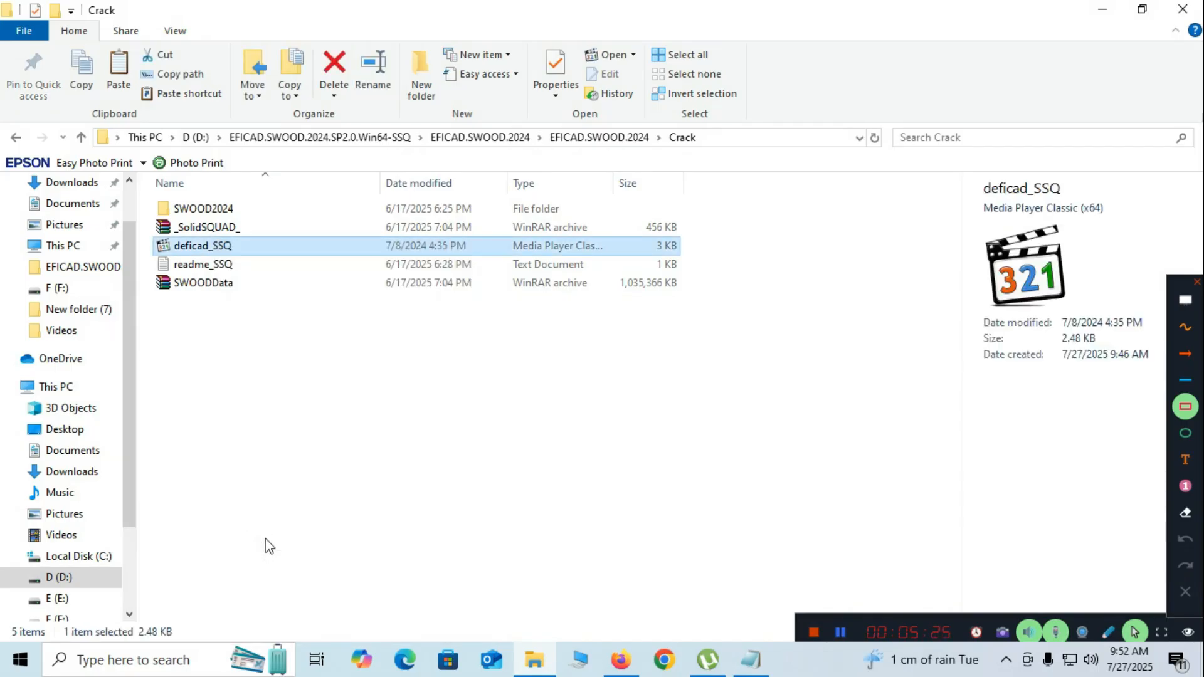
pyautogui.click(1109, 633)
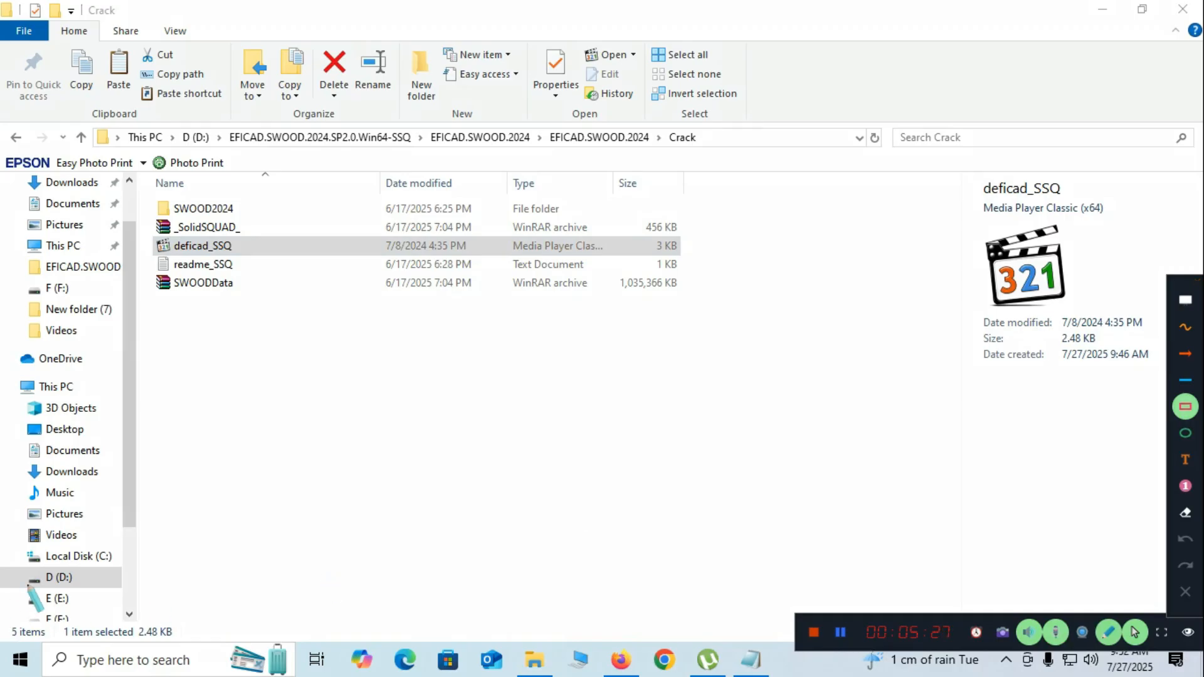
pyautogui.moveTo(18, 543); pyautogui.dragTo(126, 574)
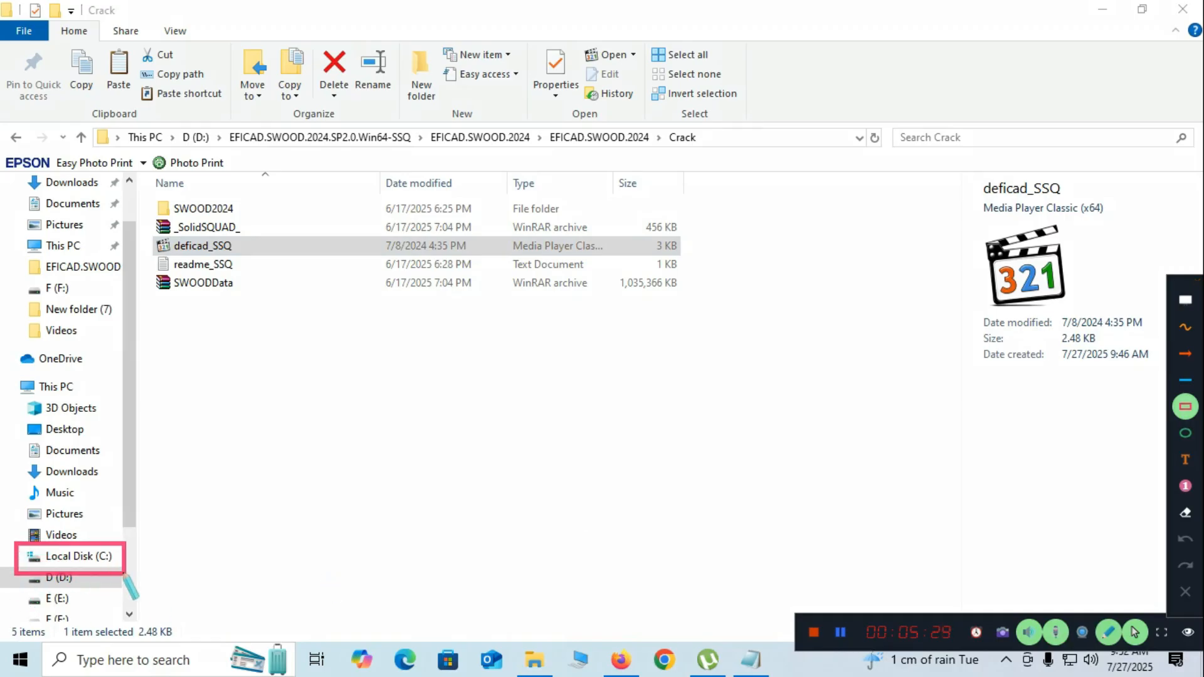
pyautogui.click(764, 666)
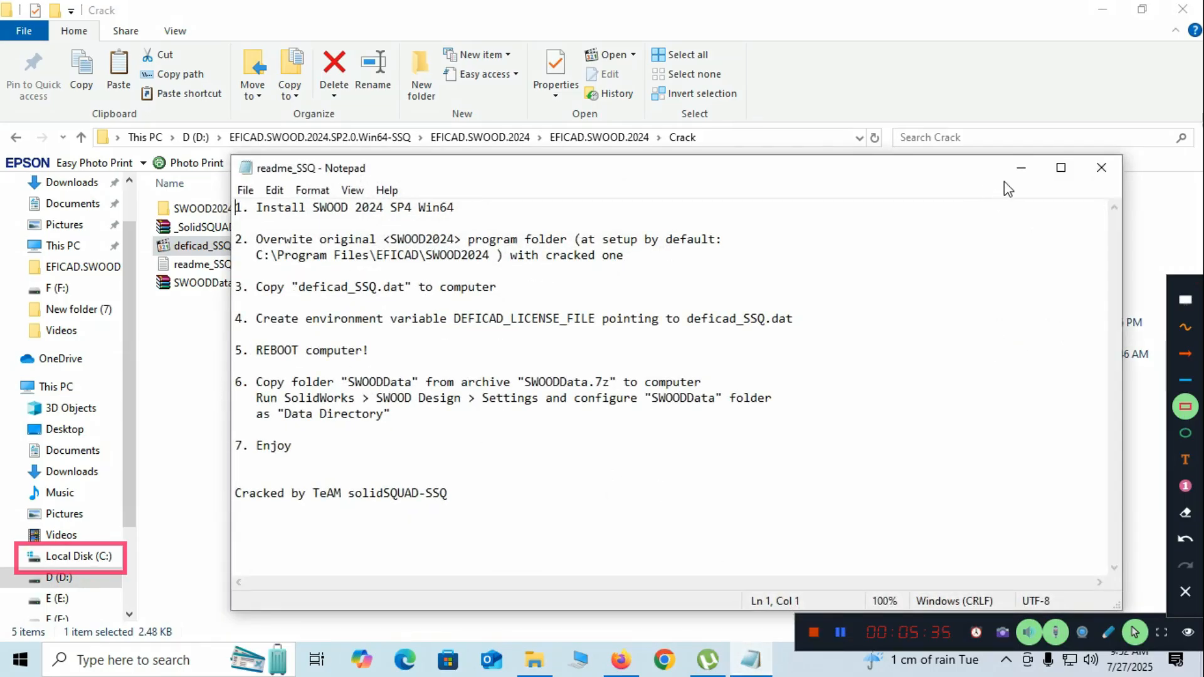
pyautogui.click(1021, 167)
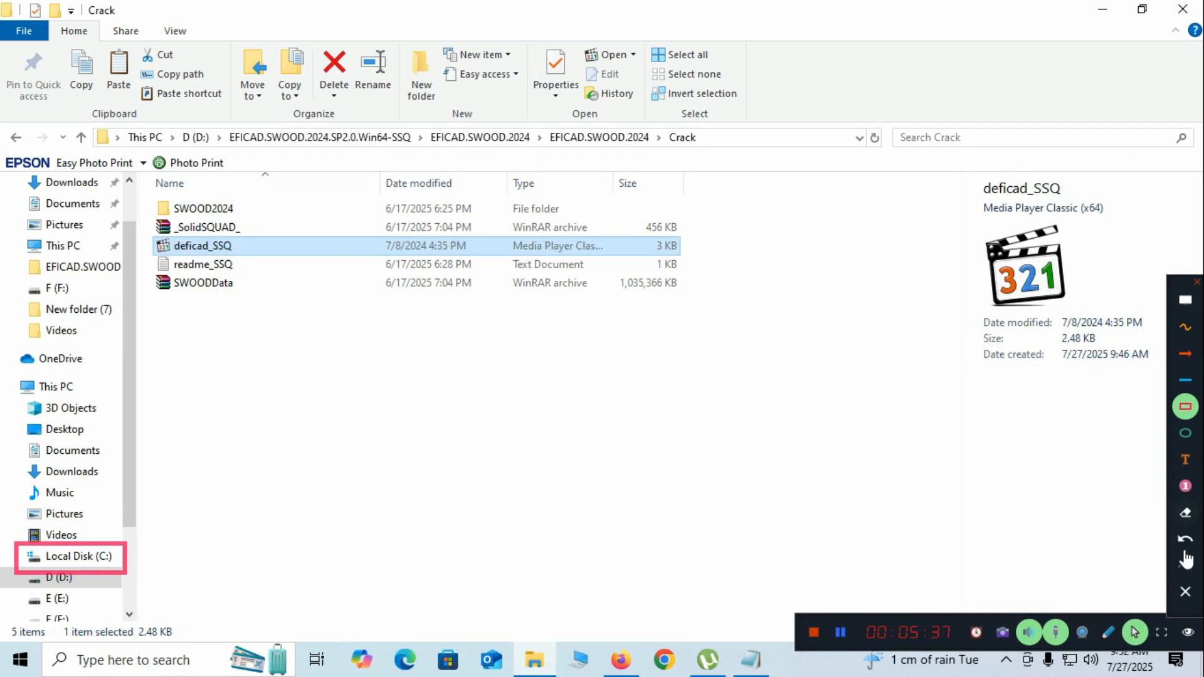
pyautogui.click(1185, 592)
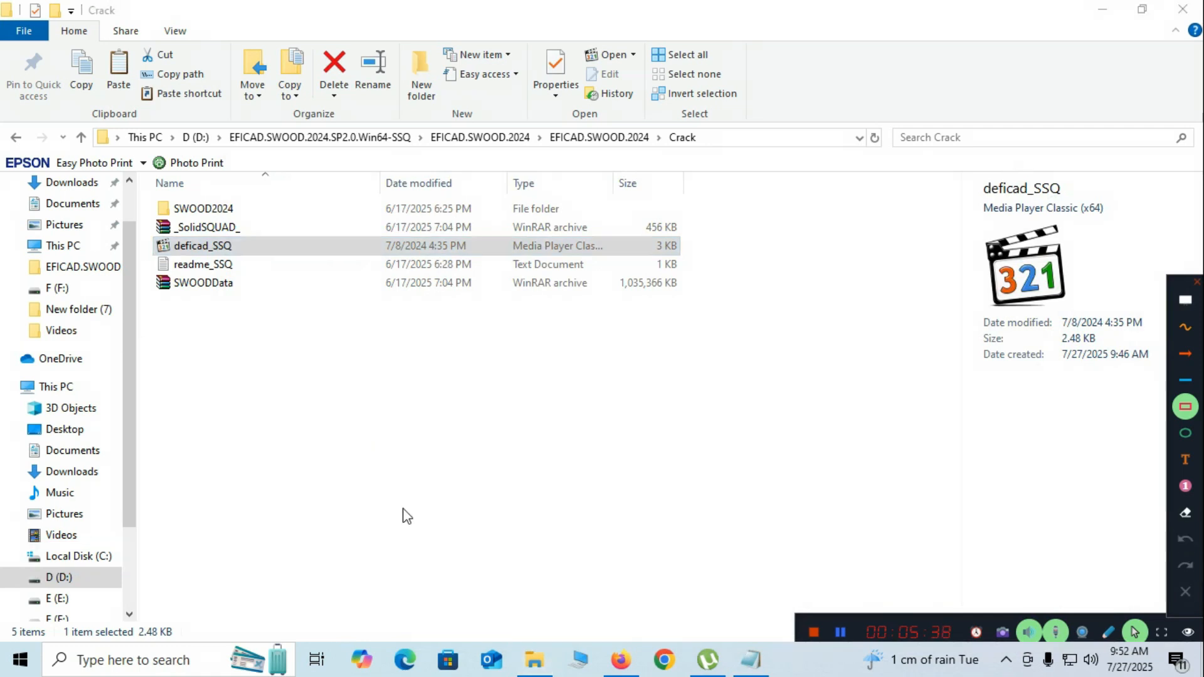
pyautogui.click(96, 555)
pyautogui.rightClick(573, 541)
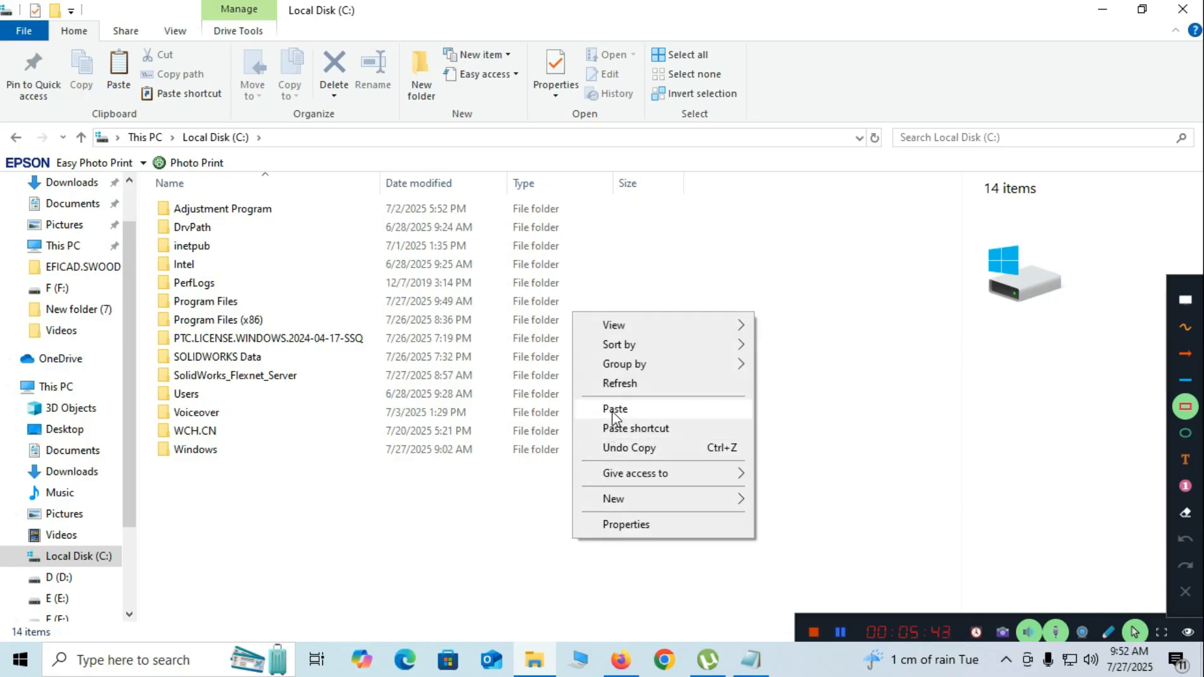
pyautogui.click(615, 409)
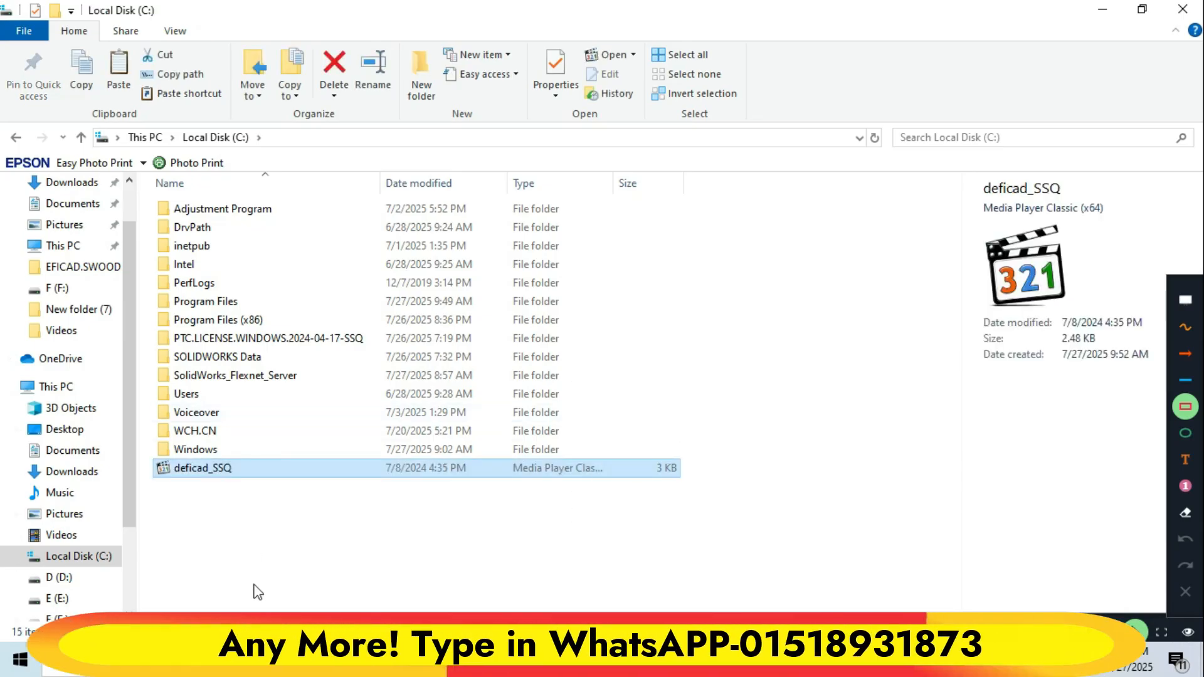
# Go back to drive D and reopen the Crack folder inside the EFICAD.SWOOD.2024 installation files
pyautogui.click(70, 577)
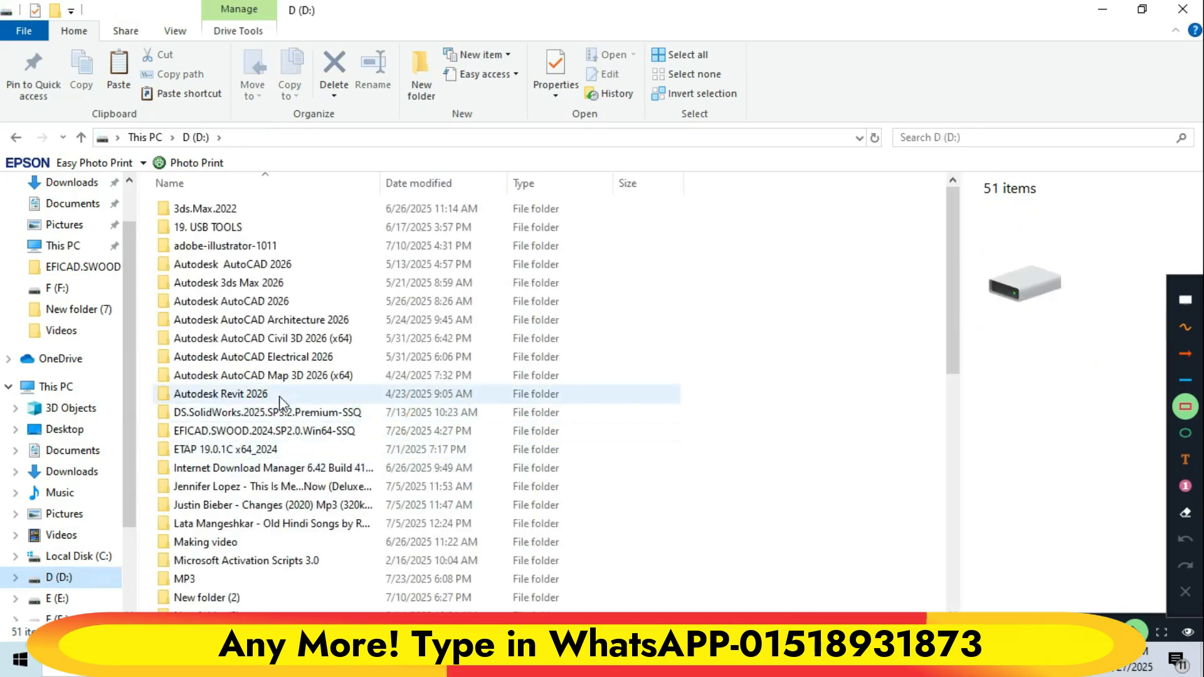
pyautogui.doubleClick(225, 433)
pyautogui.doubleClick(200, 270)
pyautogui.doubleClick(199, 209)
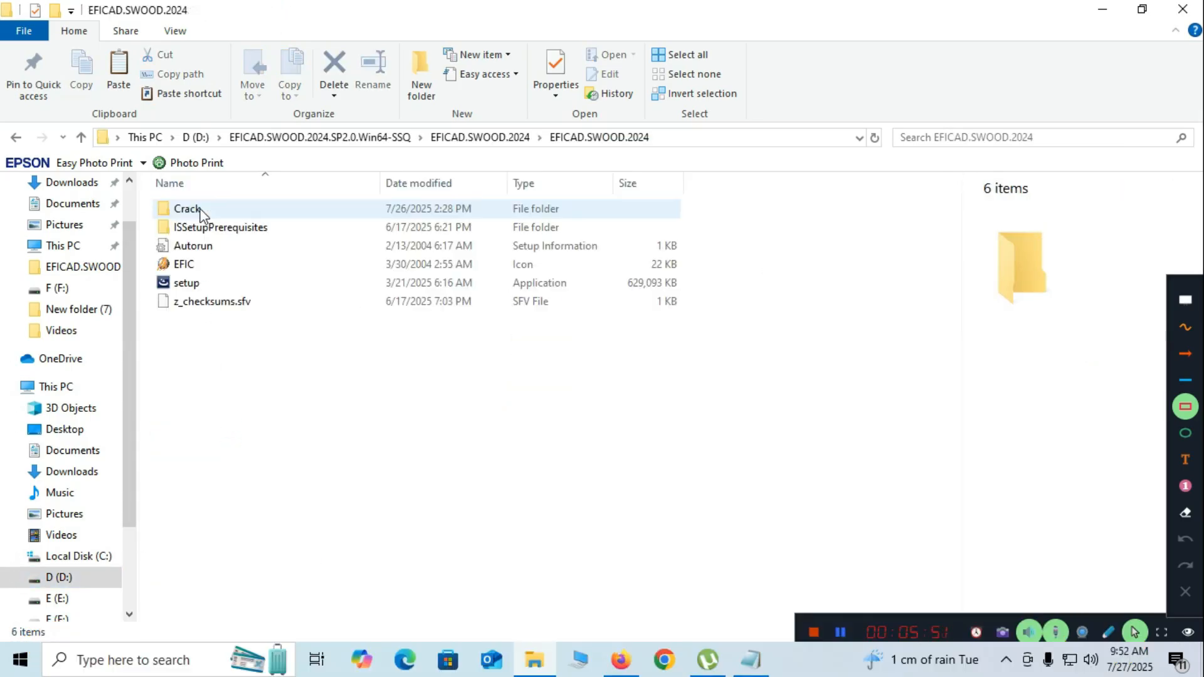
pyautogui.doubleClick(200, 211)
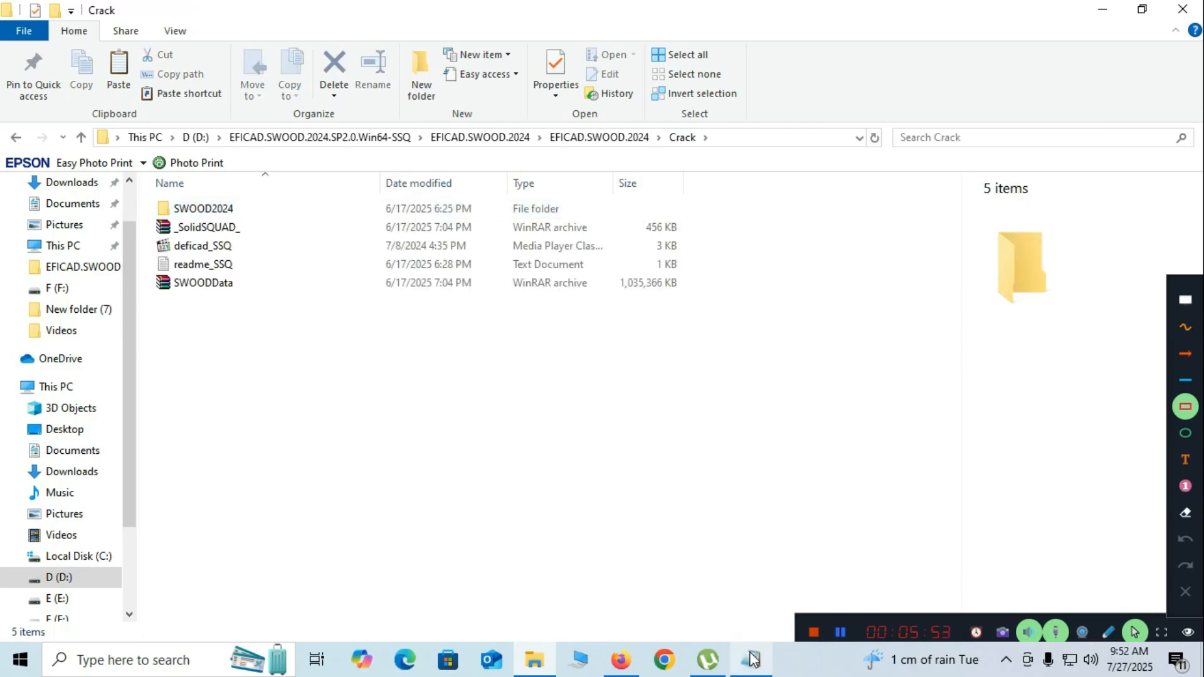
# Bring up readme_SSQ, examine its instruction about the DEFICAD_LICENSE_FILE environment variable, and minimize it together with the Crack folder
pyautogui.click(751, 659)
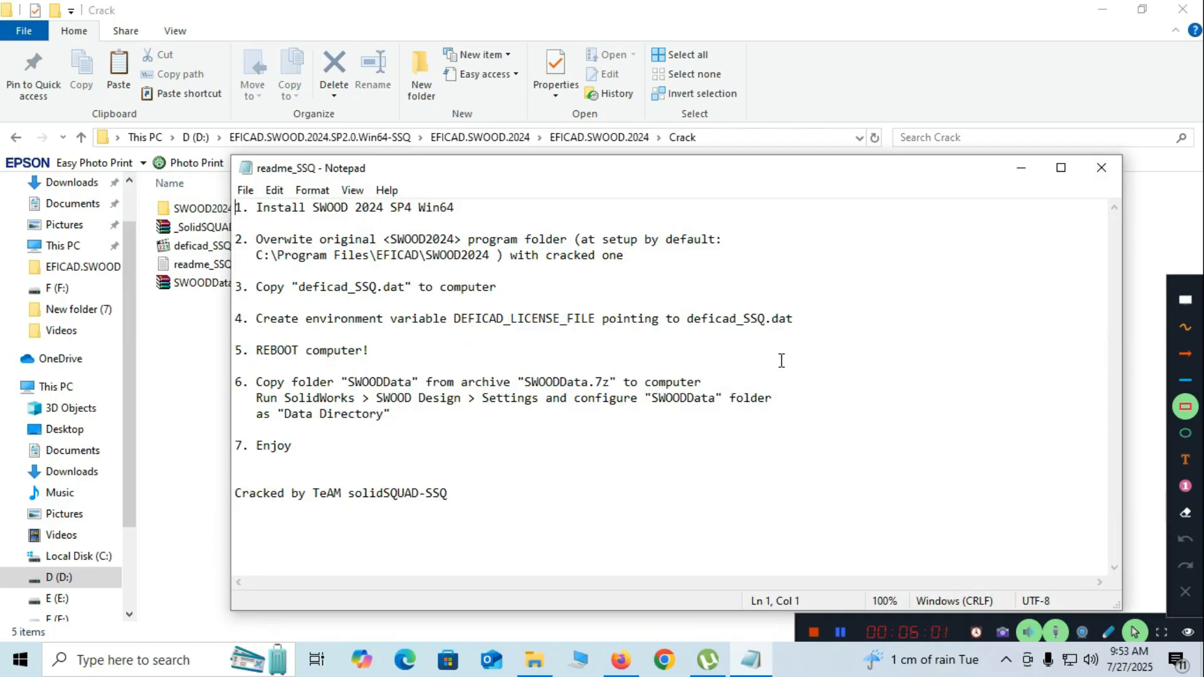
pyautogui.click(1185, 407)
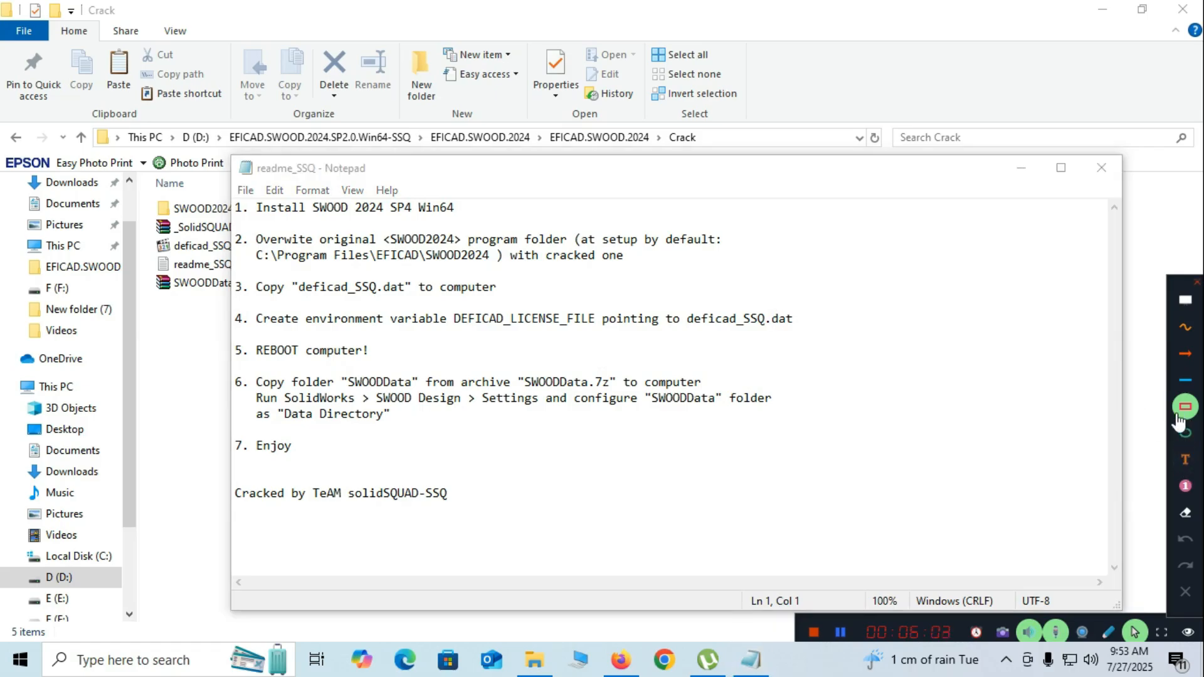
pyautogui.moveTo(447, 304); pyautogui.dragTo(600, 335)
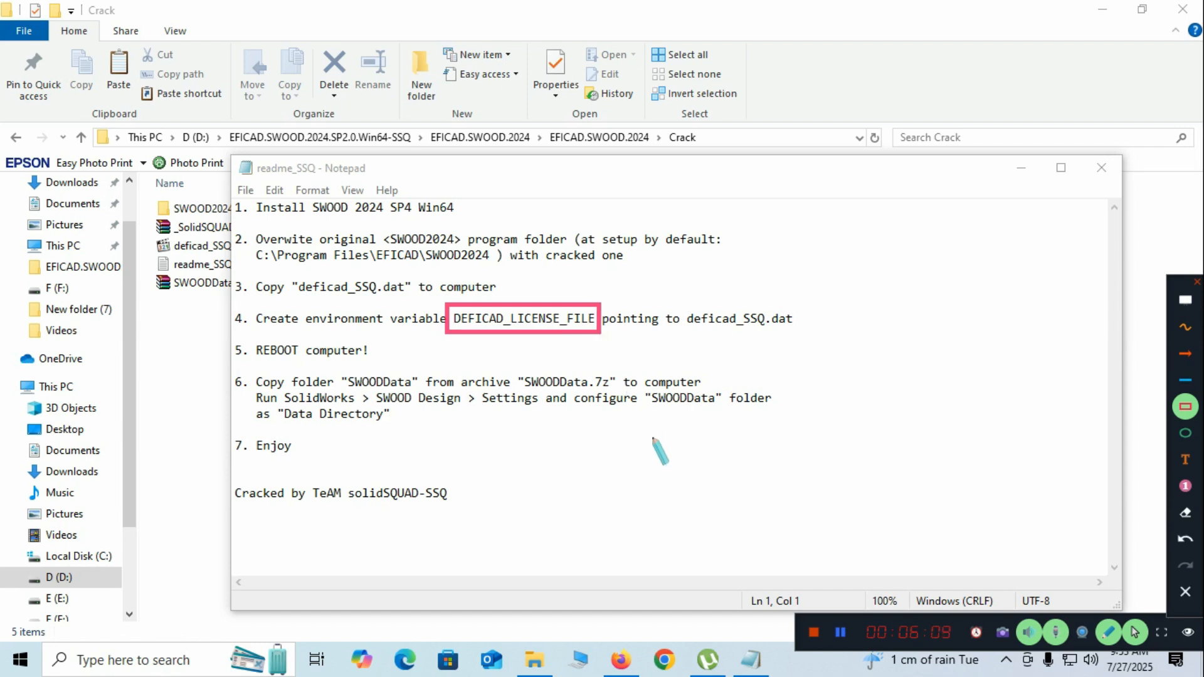
pyautogui.click(1185, 592)
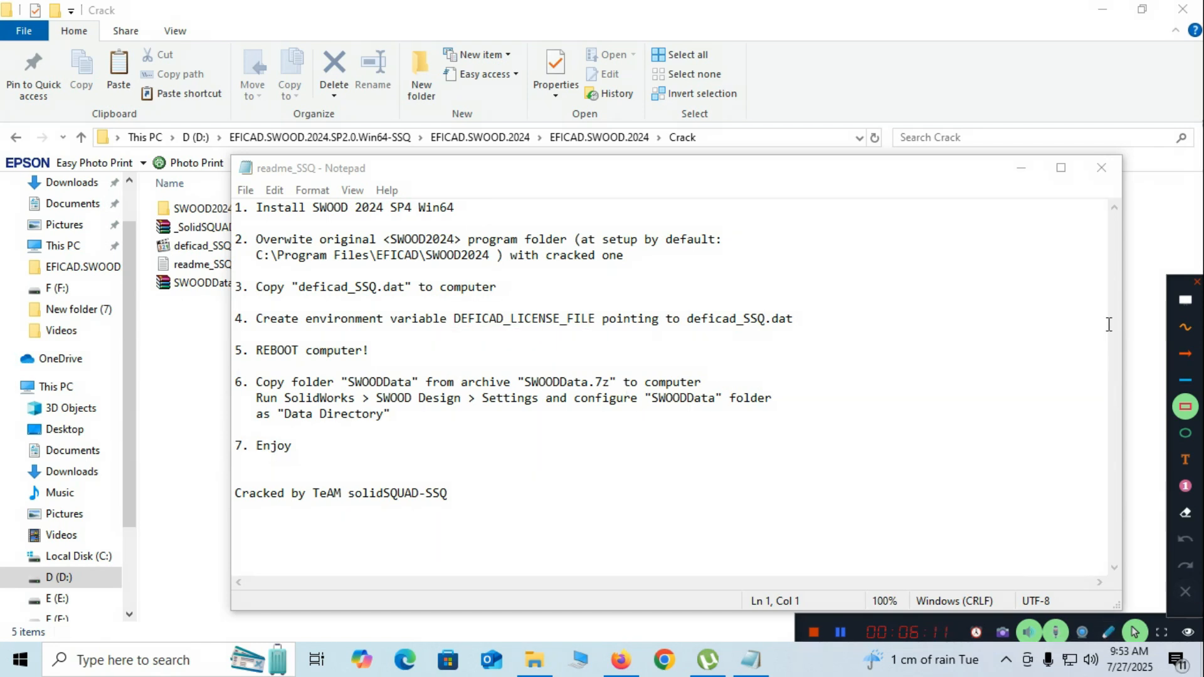
pyautogui.click(1022, 170)
pyautogui.click(1103, 9)
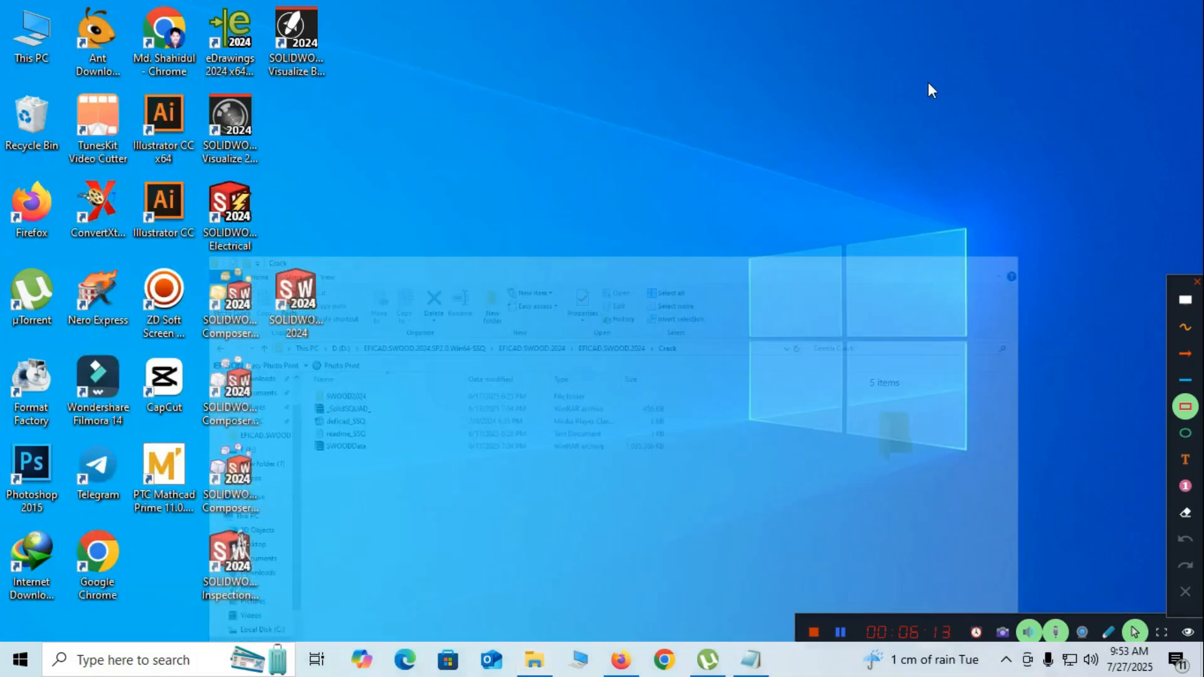
# Open the desktop's personalization settings, search for "advanced sys" and open the advanced system settings
pyautogui.rightClick(465, 149)
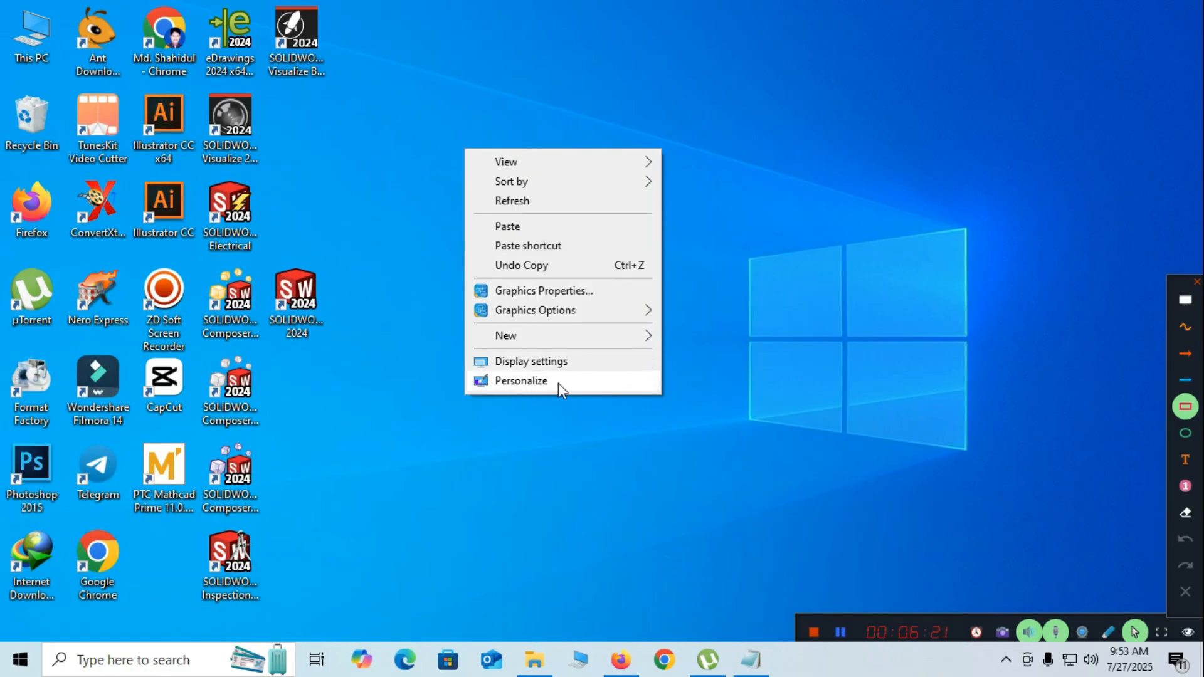
pyautogui.click(507, 384)
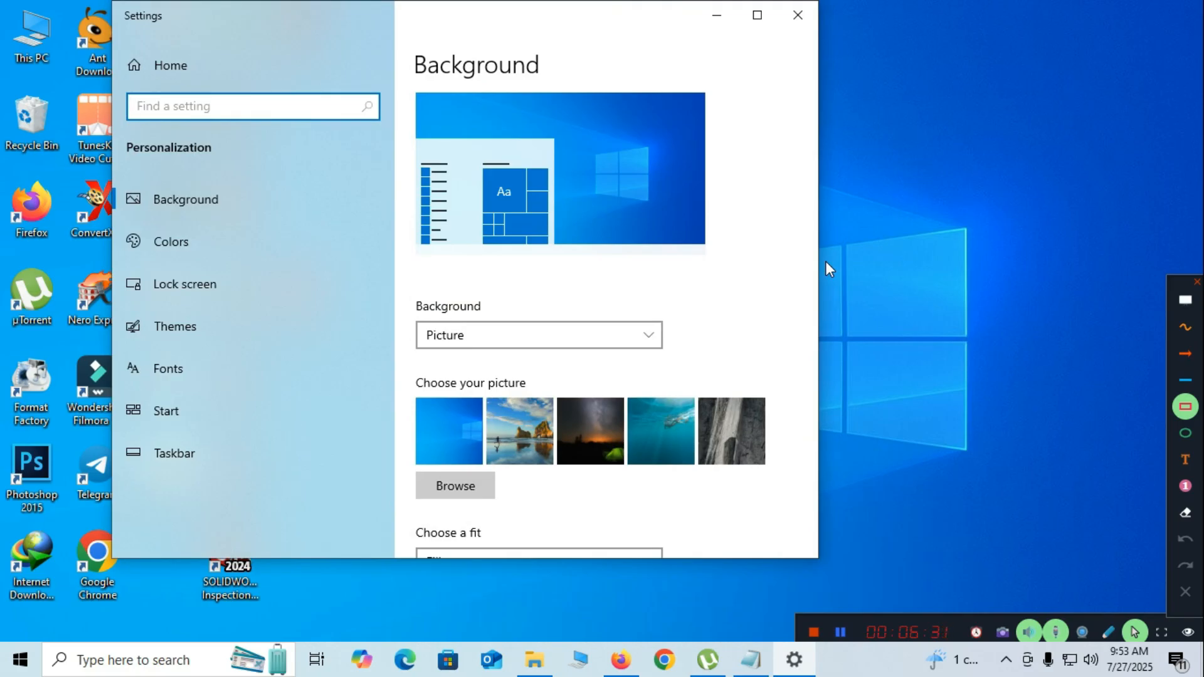
pyautogui.write('ad')
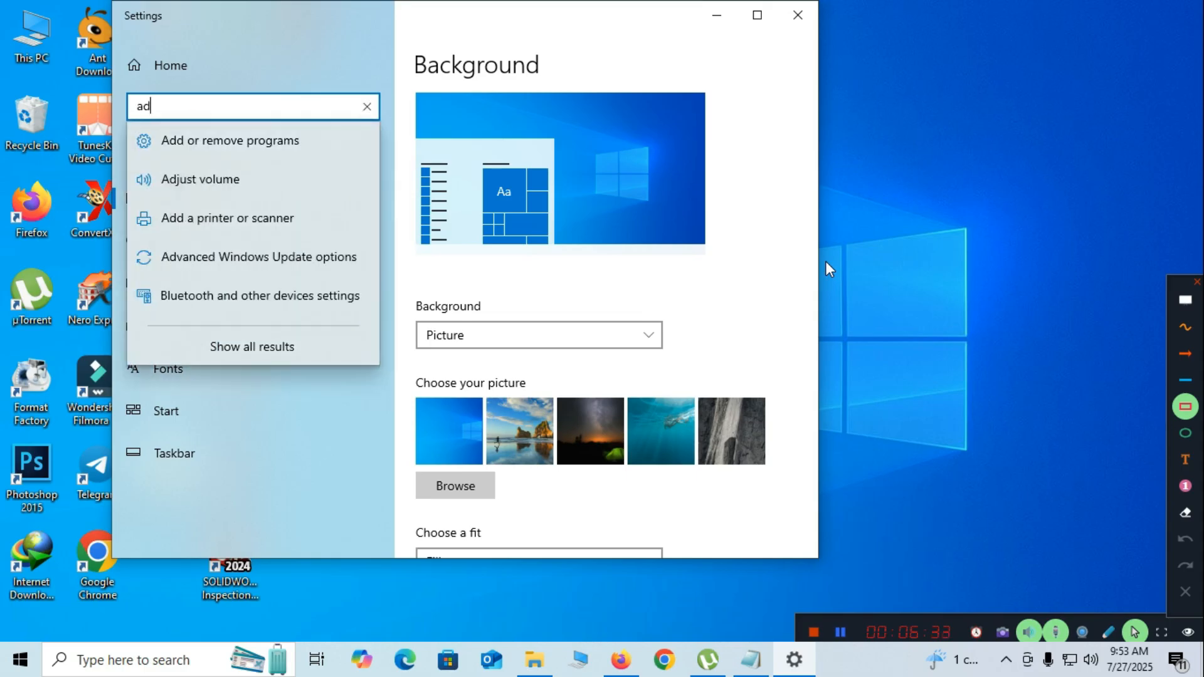
pyautogui.write('vac')
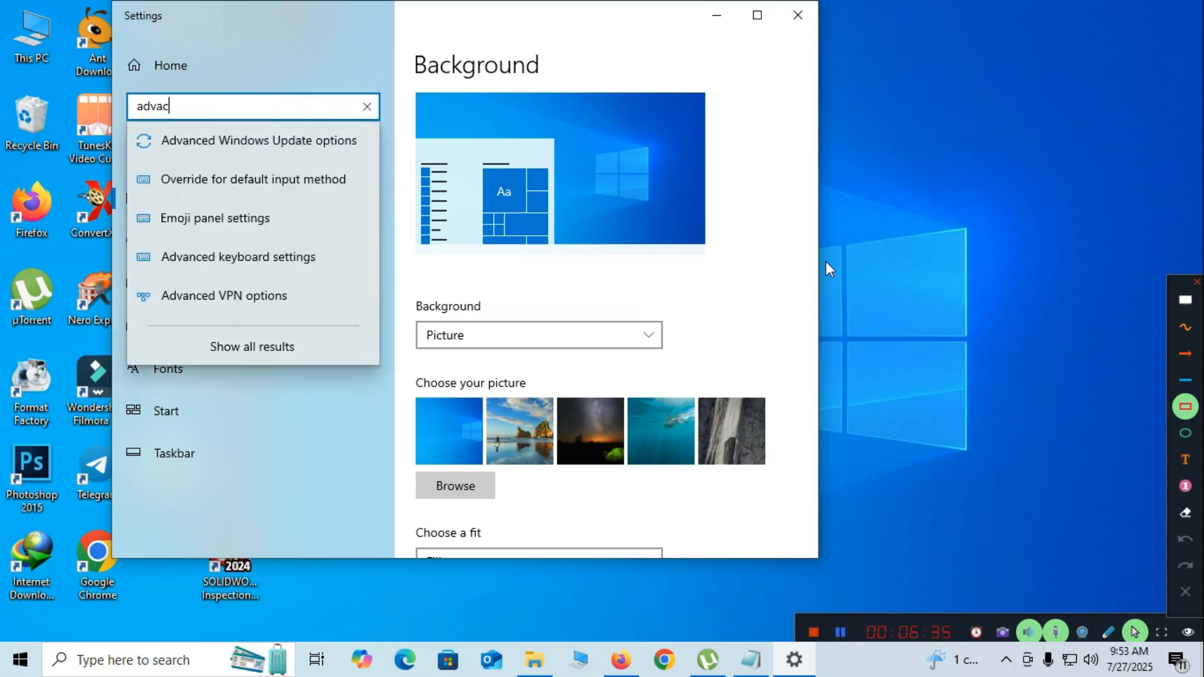
pyautogui.write('ed')
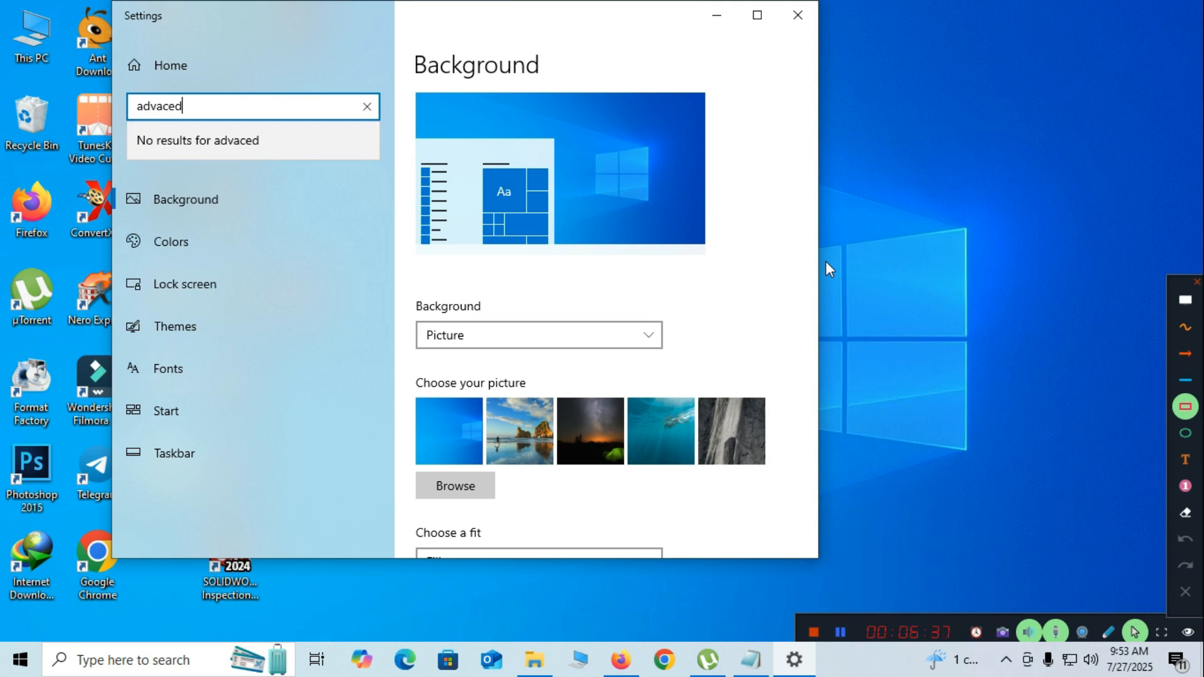
pyautogui.press('BackSpace')
pyautogui.press('BackSpace')
pyautogui.press('BackSpace')
pyautogui.write('nced sys')
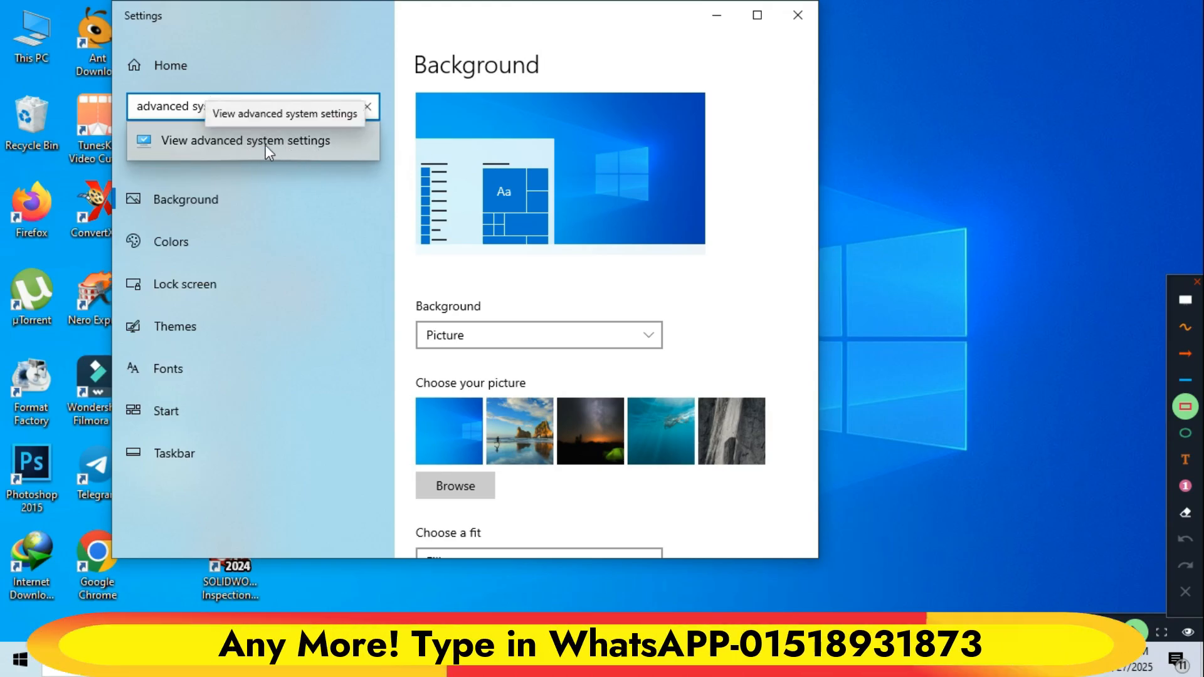
pyautogui.click(1185, 408)
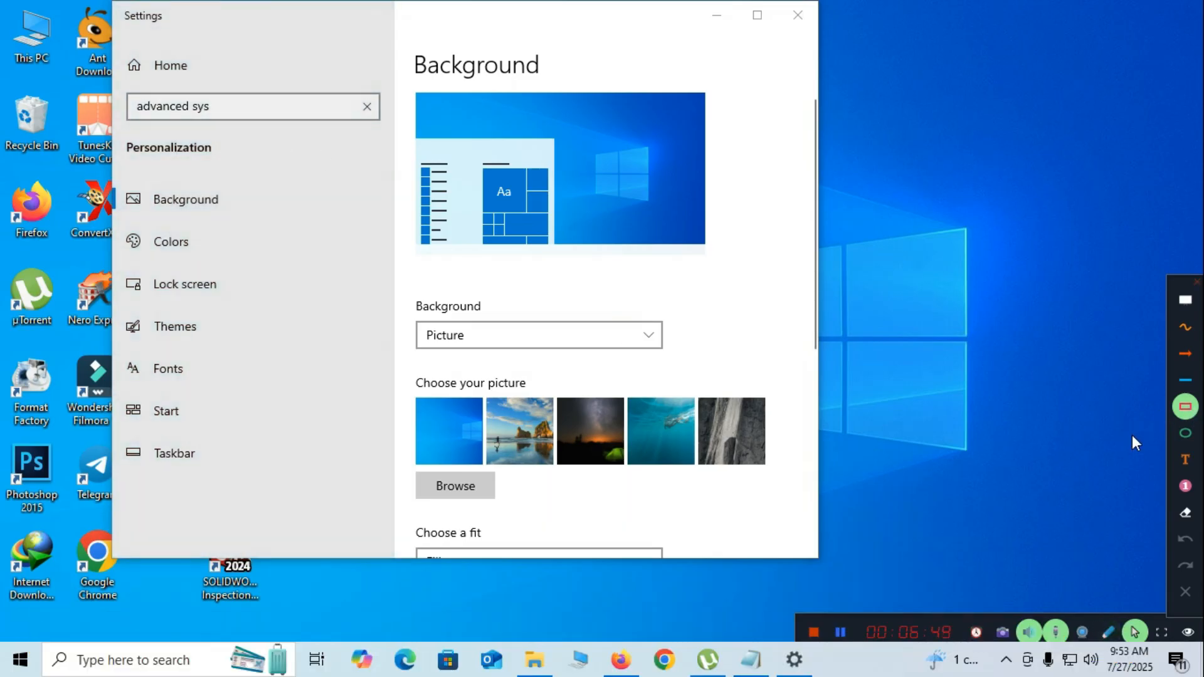
pyautogui.click(229, 107)
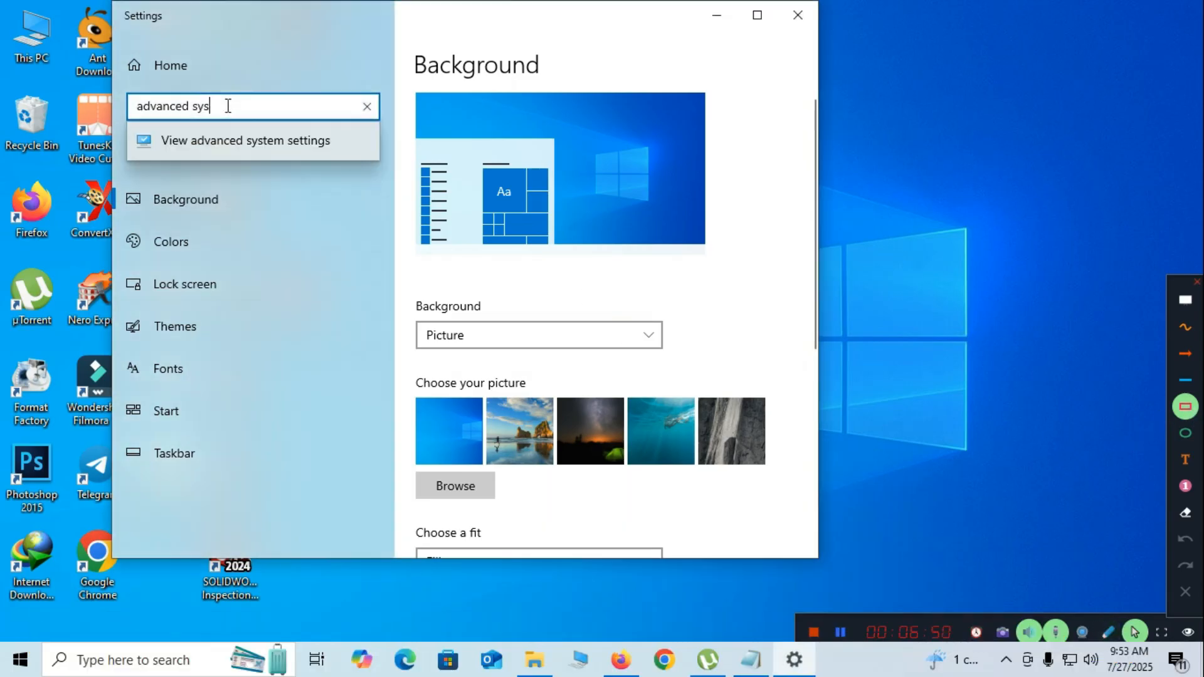
pyautogui.click(244, 145)
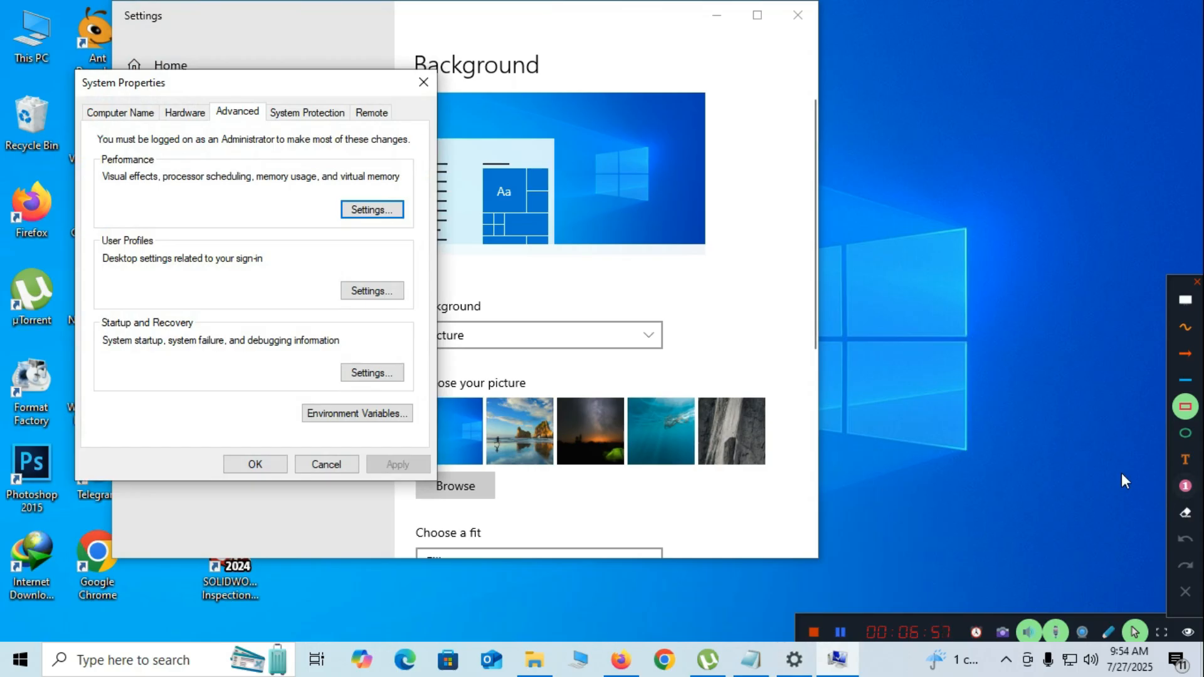
# Open the environment variables from the advanced system properties
pyautogui.click(1183, 415)
pyautogui.moveTo(282, 394)
pyautogui.mouseDown()
pyautogui.moveTo(335, 431)
pyautogui.moveTo(413, 433)
pyautogui.mouseUp()
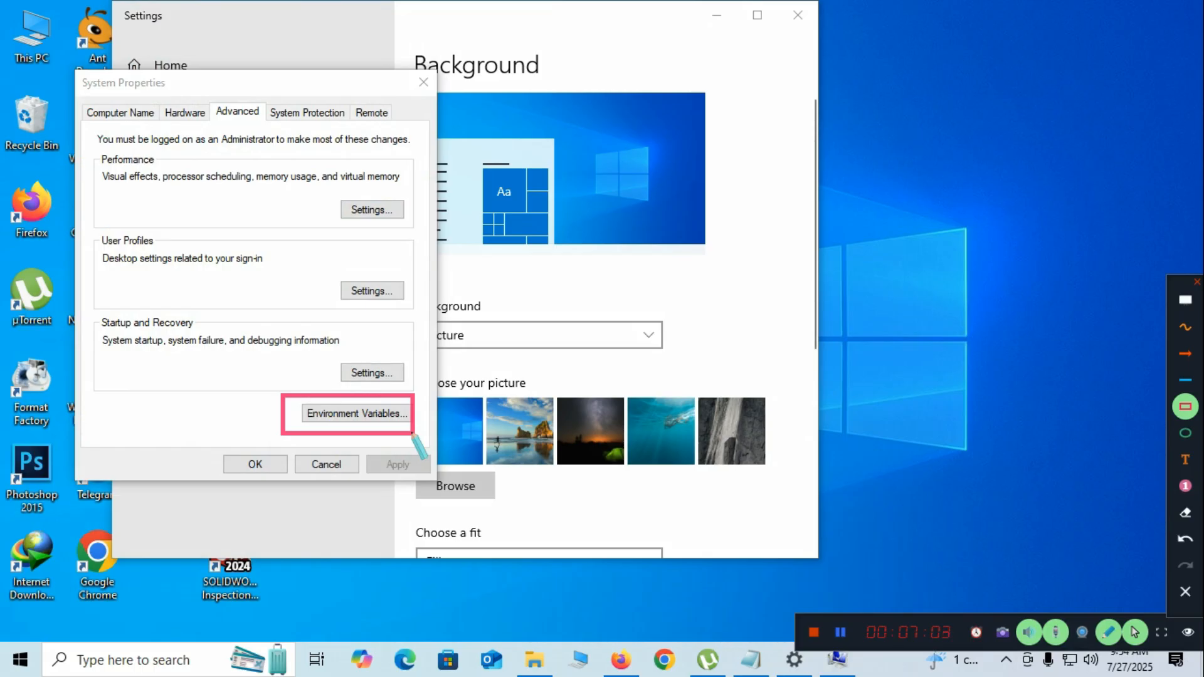
pyautogui.click(1109, 633)
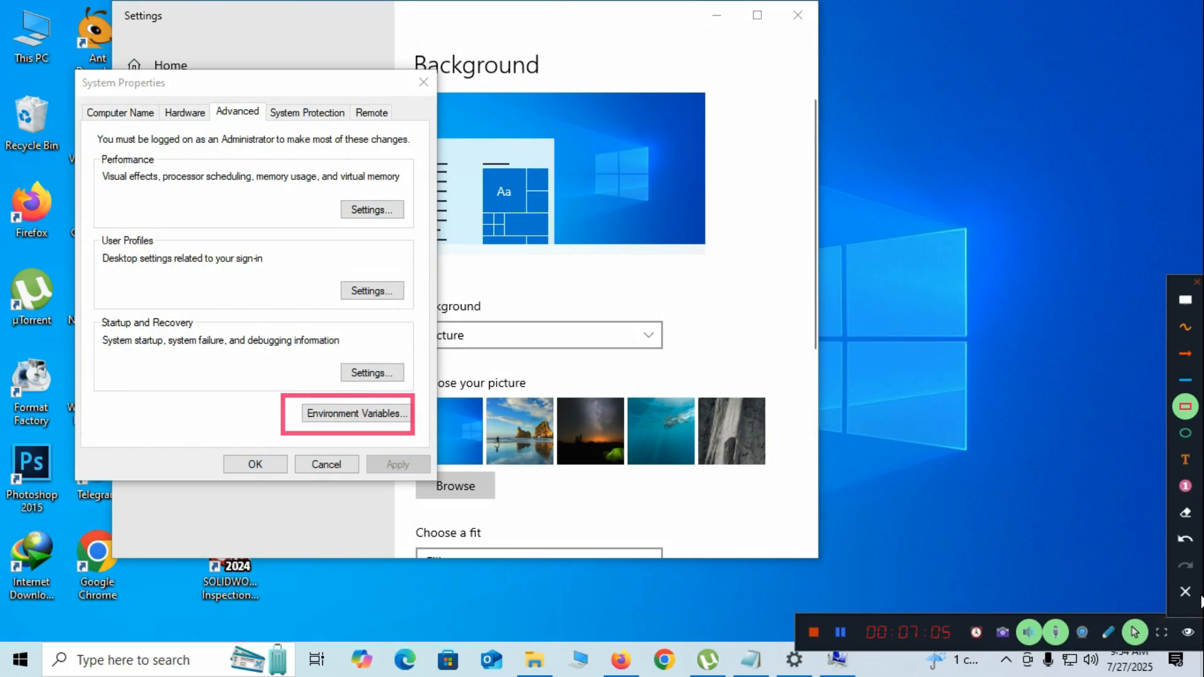
pyautogui.click(1187, 593)
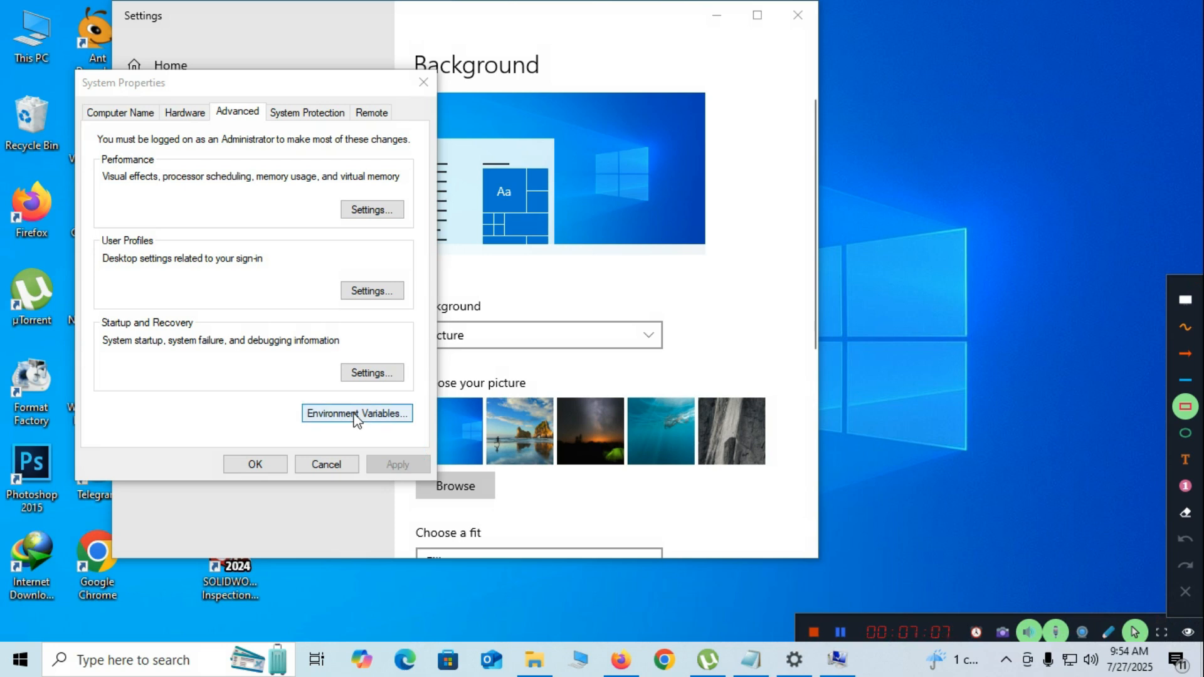
pyautogui.click(356, 415)
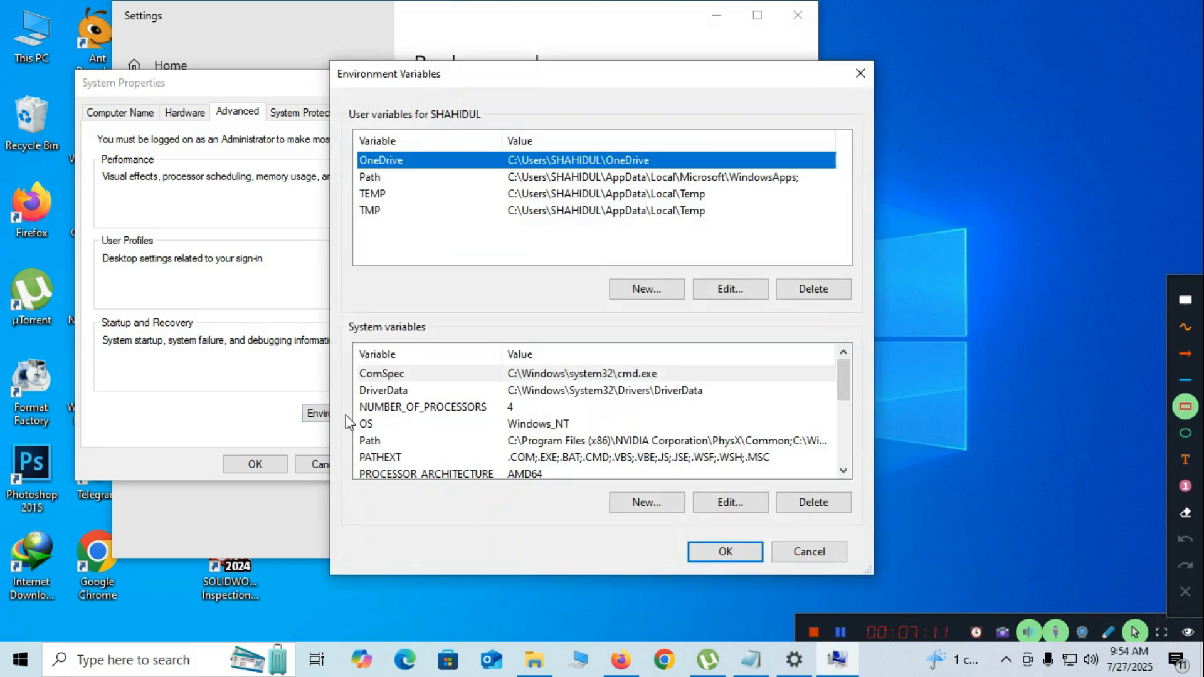
# Copy the variable name DEFICAD_LICENSE_FILE from instruction 4 of readme_SSQ and minimize the file
pyautogui.click(751, 660)
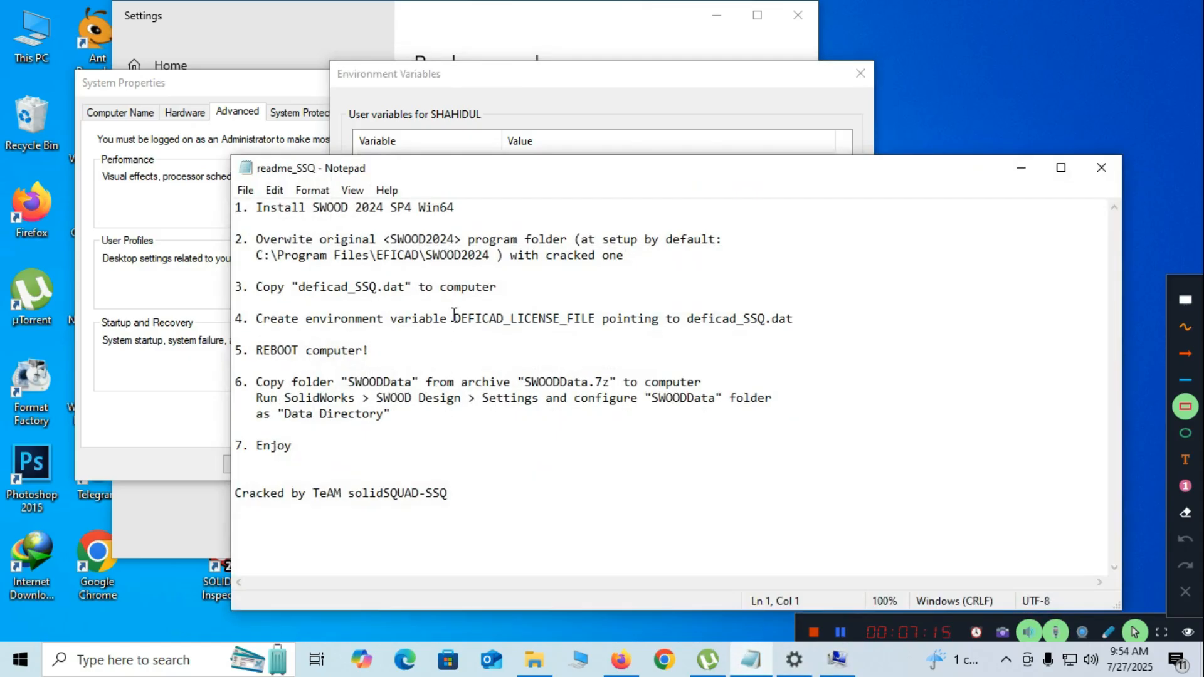
pyautogui.moveTo(456, 313); pyautogui.dragTo(597, 323)
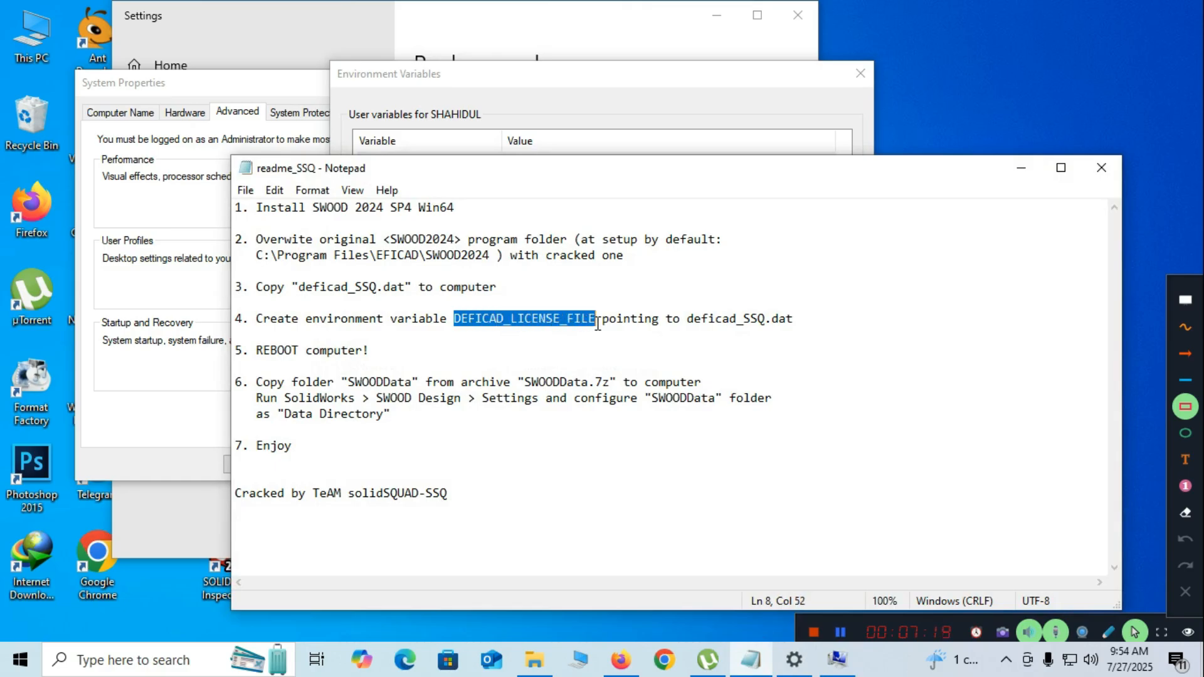
pyautogui.rightClick(557, 318)
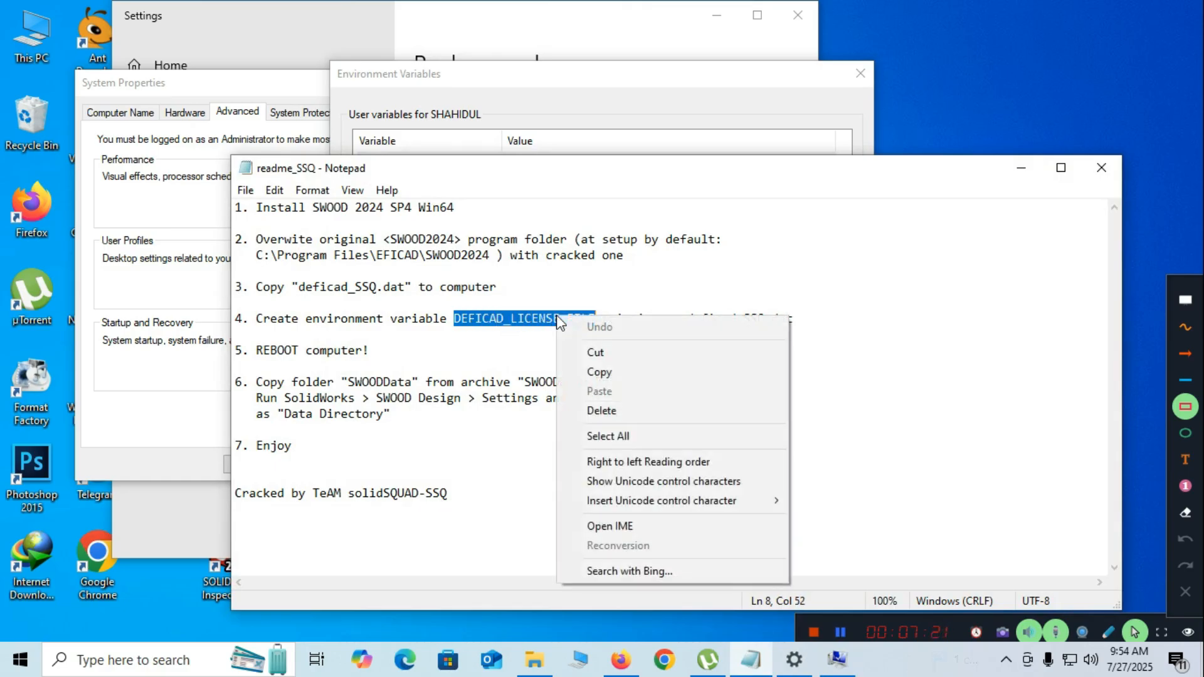
pyautogui.click(602, 374)
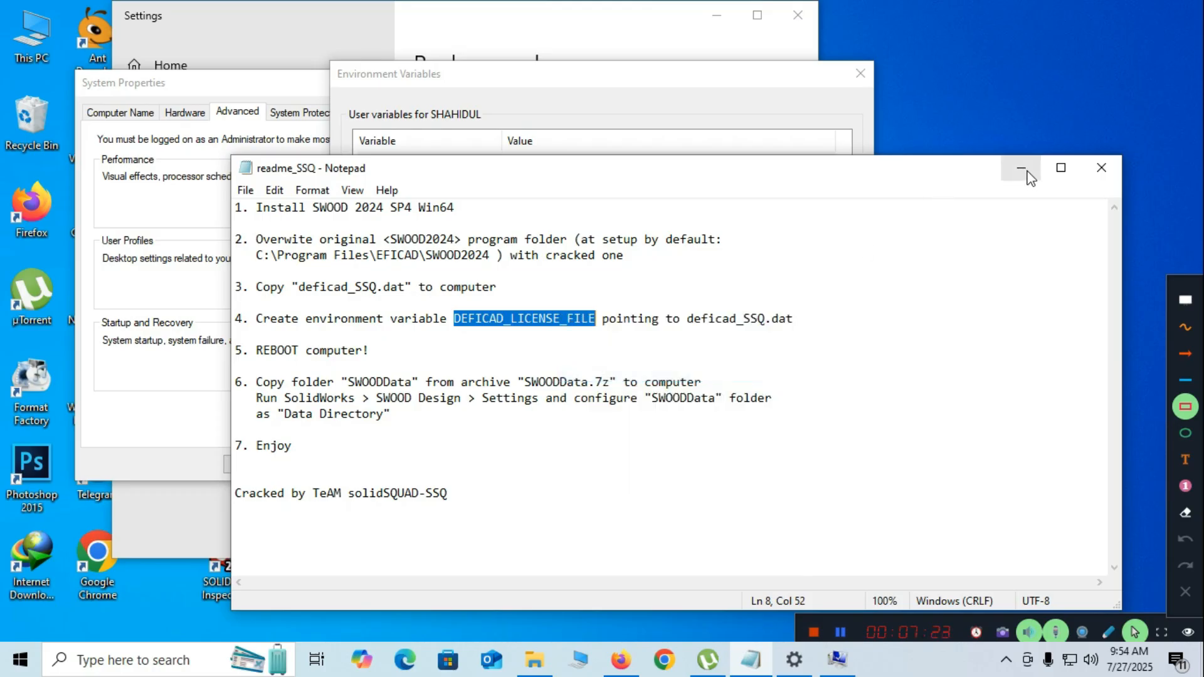
pyautogui.click(1027, 172)
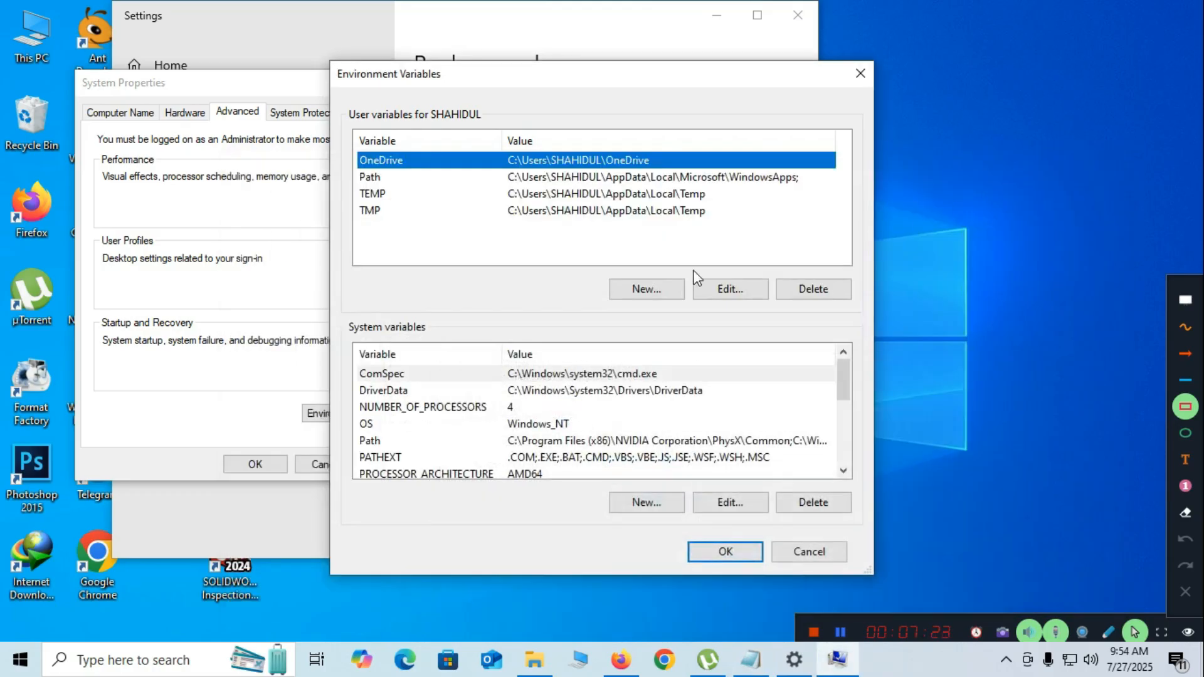
# Start a new user variable and paste DEFICAD_LICENSE_FILE as its name
pyautogui.click(646, 291)
pyautogui.rightClick(470, 300)
pyautogui.click(513, 374)
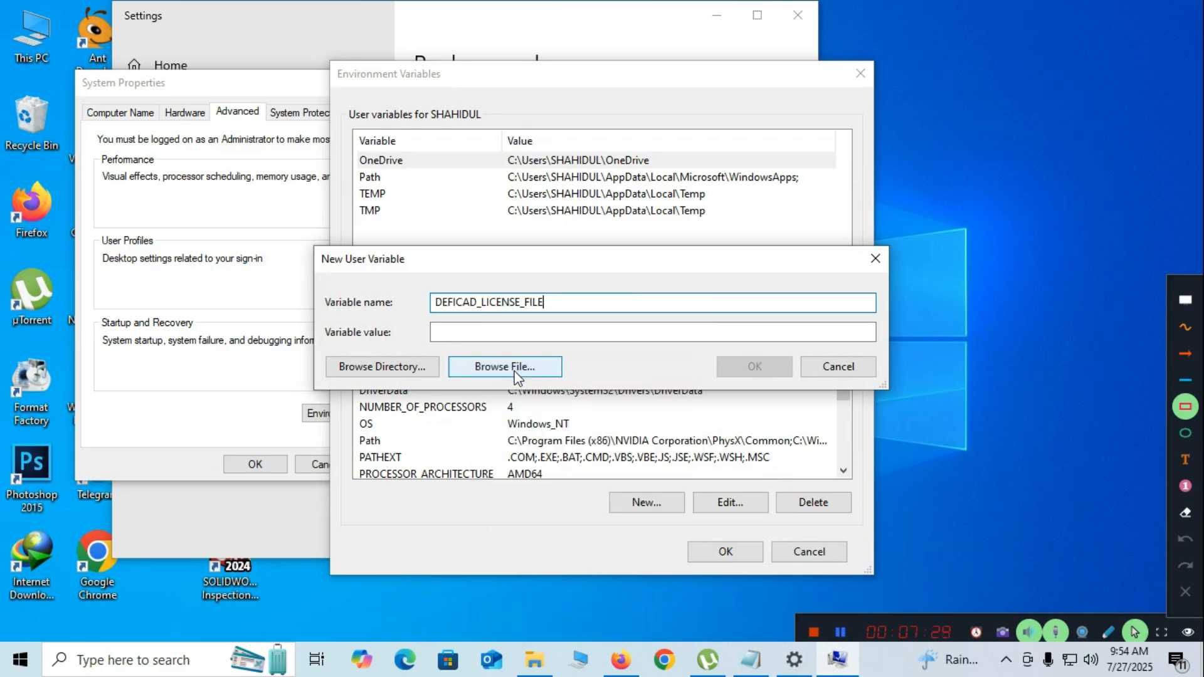
# Copy C:\ from the program folder path in readme_SSQ and paste it as the new user variable's value
pyautogui.click(751, 660)
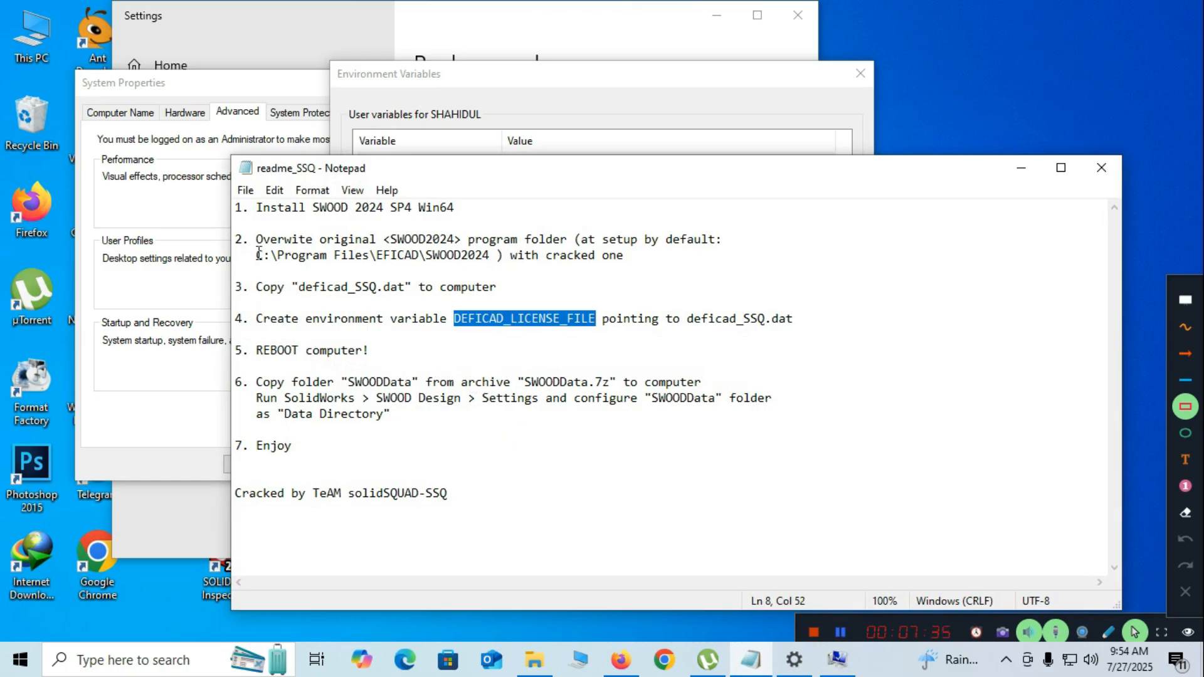
pyautogui.moveTo(255, 254); pyautogui.dragTo(278, 260)
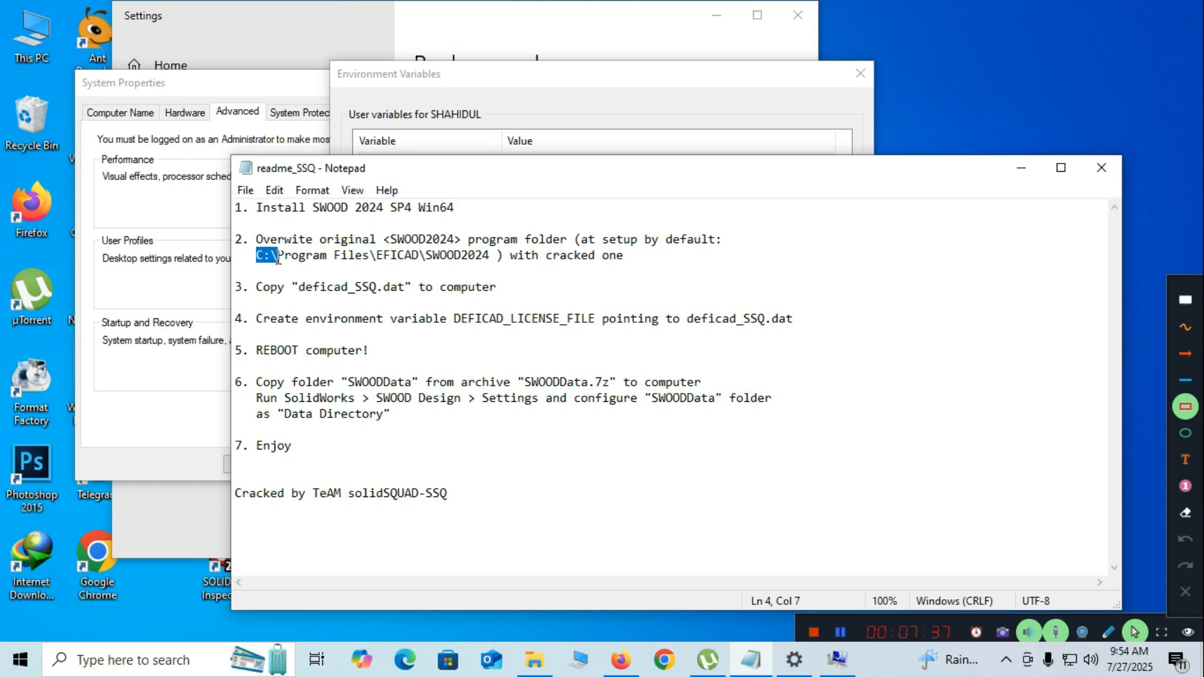
pyautogui.rightClick(271, 261)
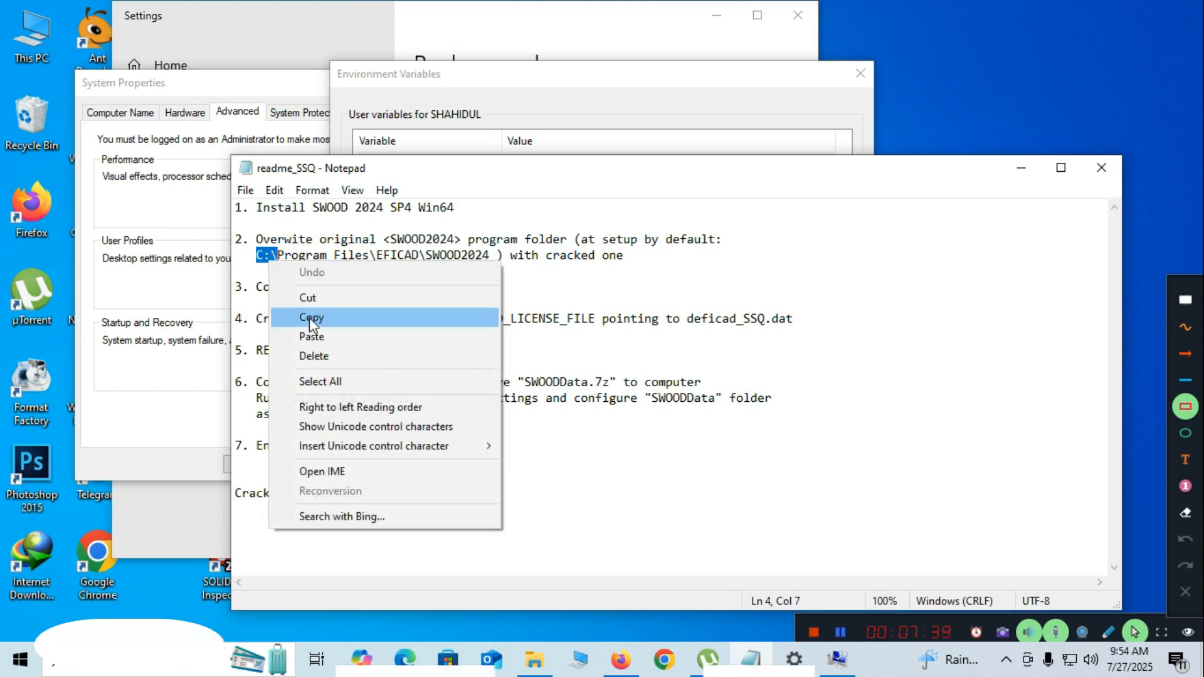
pyautogui.click(310, 318)
pyautogui.click(1021, 167)
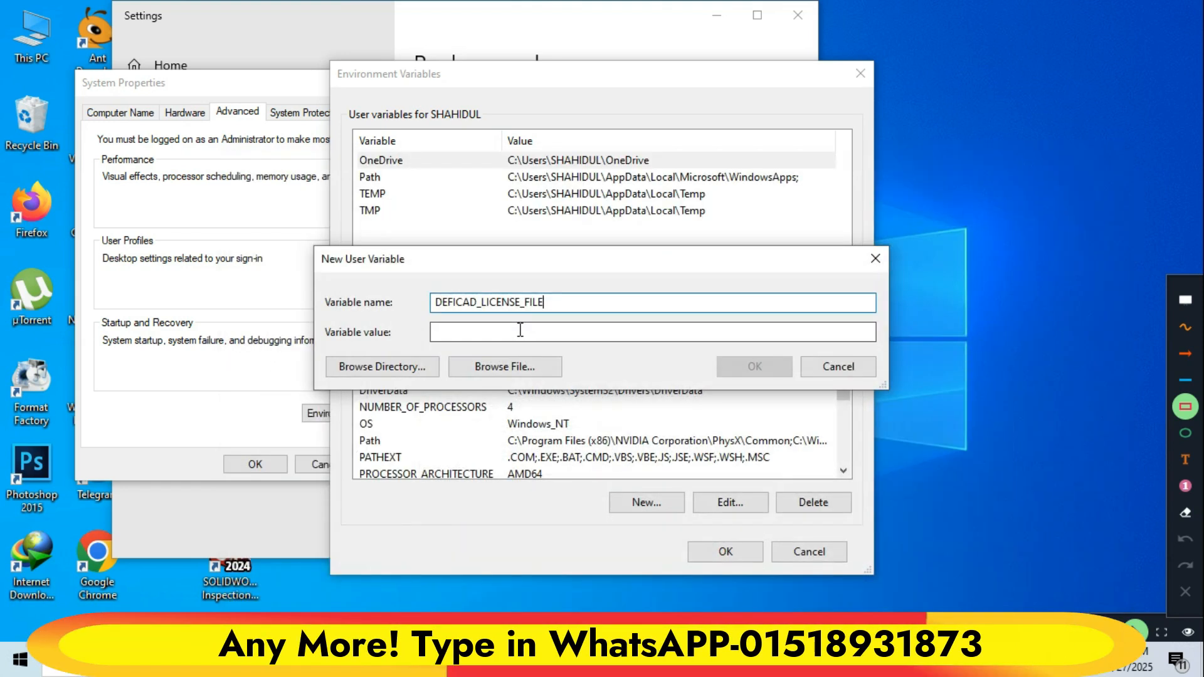
pyautogui.rightClick(450, 328)
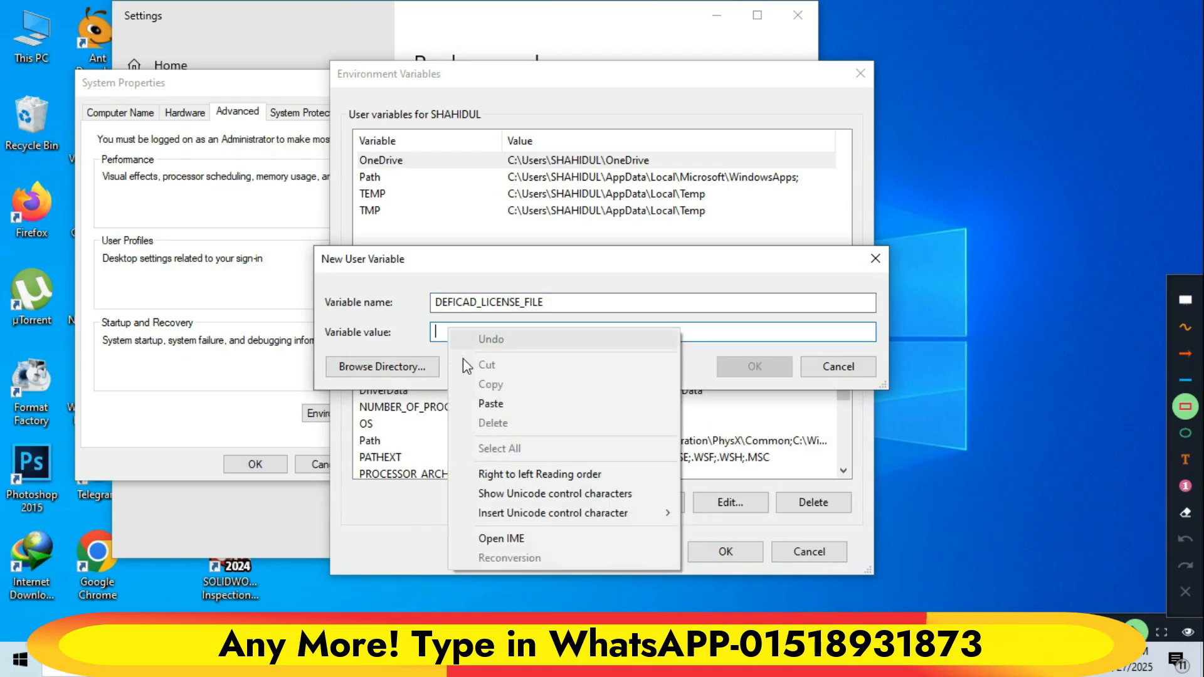
pyautogui.click(478, 398)
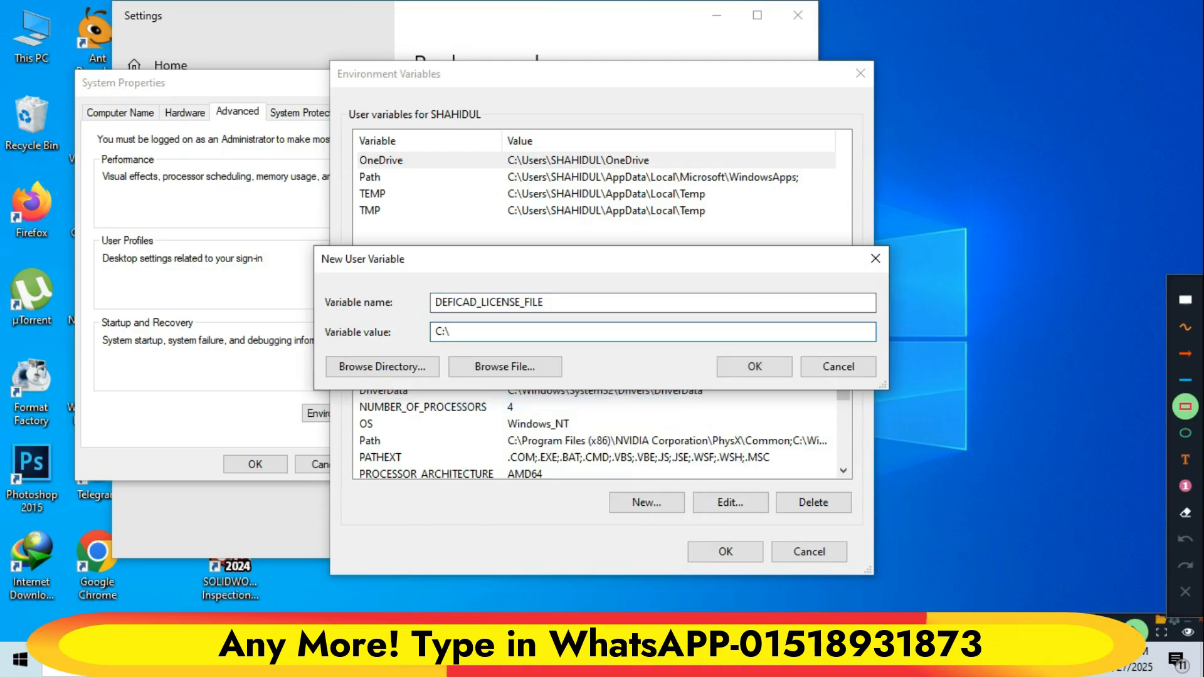
# Copy deficad_SSQ.dat from instruction 3 of readme_SSQ, append it to C:\ in the user variable's value, and save the variable
pyautogui.click(764, 660)
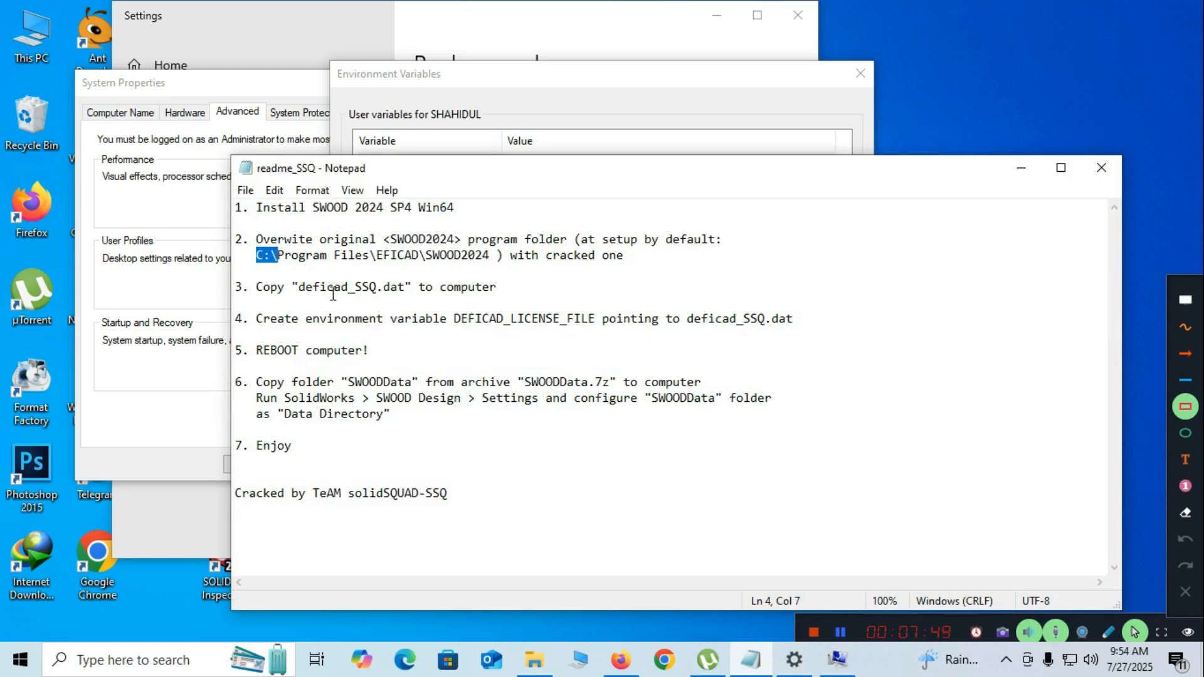
pyautogui.moveTo(299, 288); pyautogui.dragTo(404, 292)
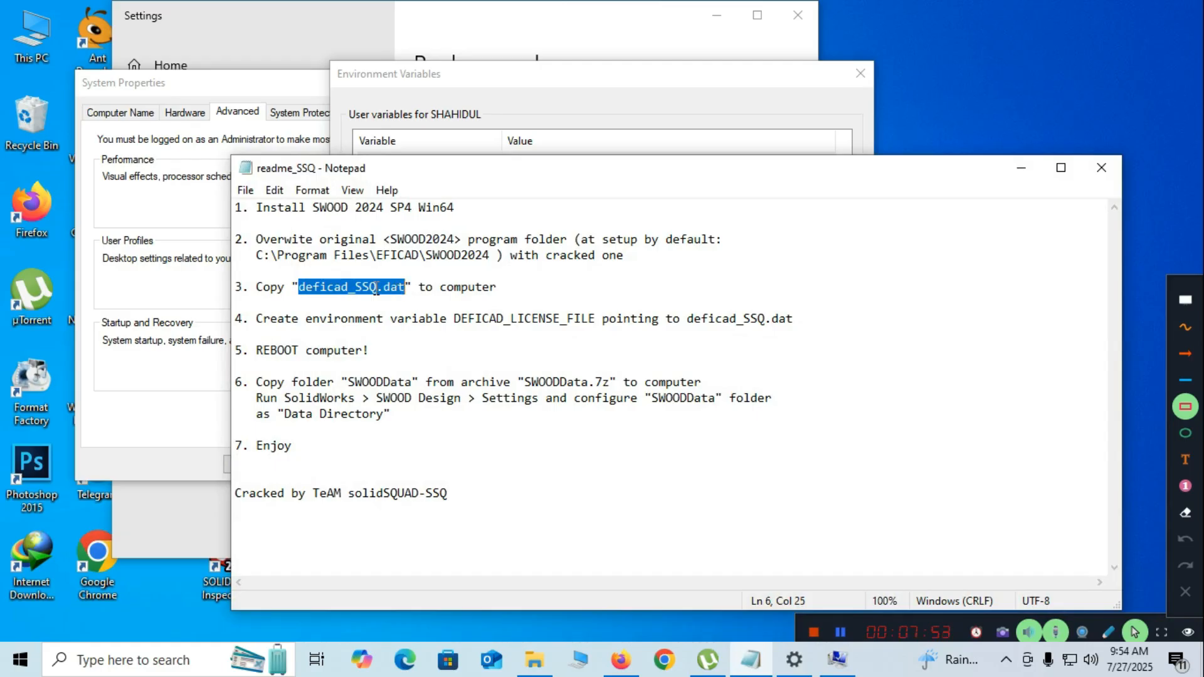
pyautogui.rightClick(376, 288)
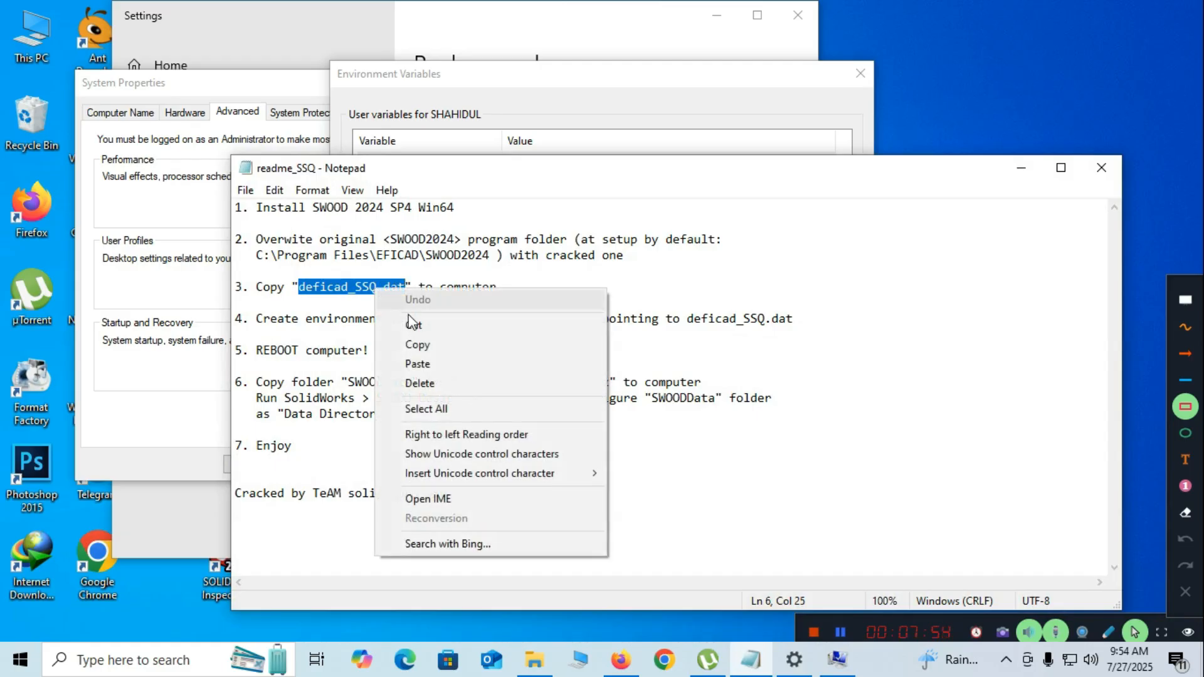
pyautogui.click(421, 351)
pyautogui.click(1025, 167)
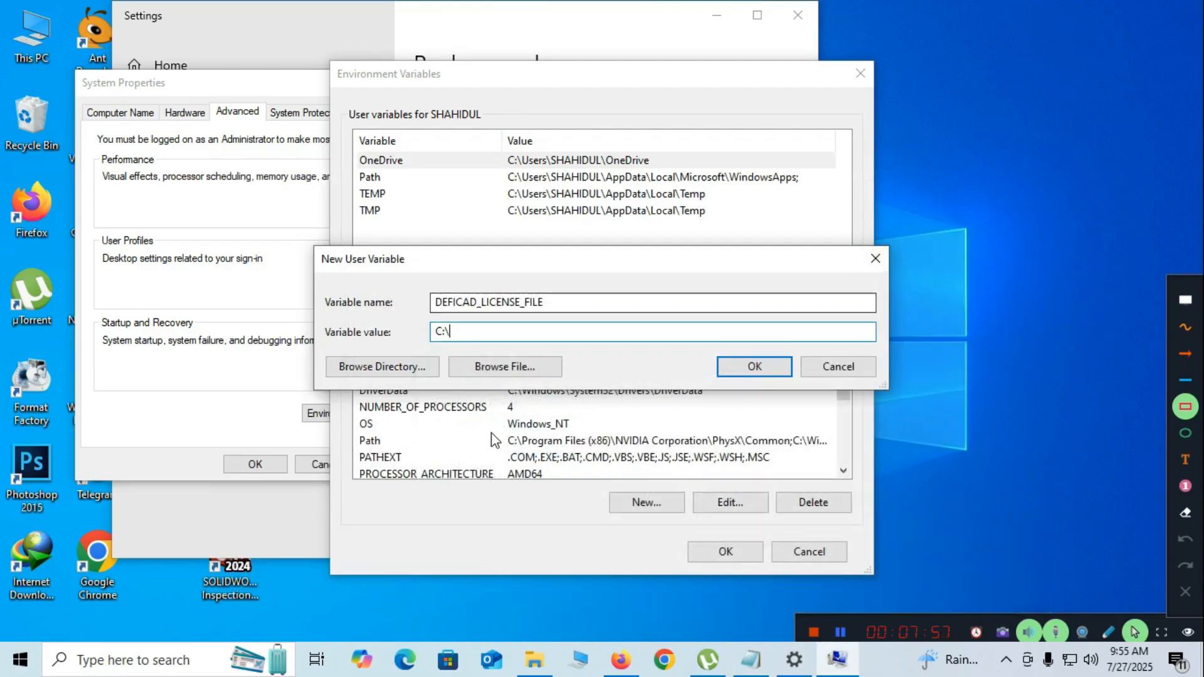
pyautogui.rightClick(461, 334)
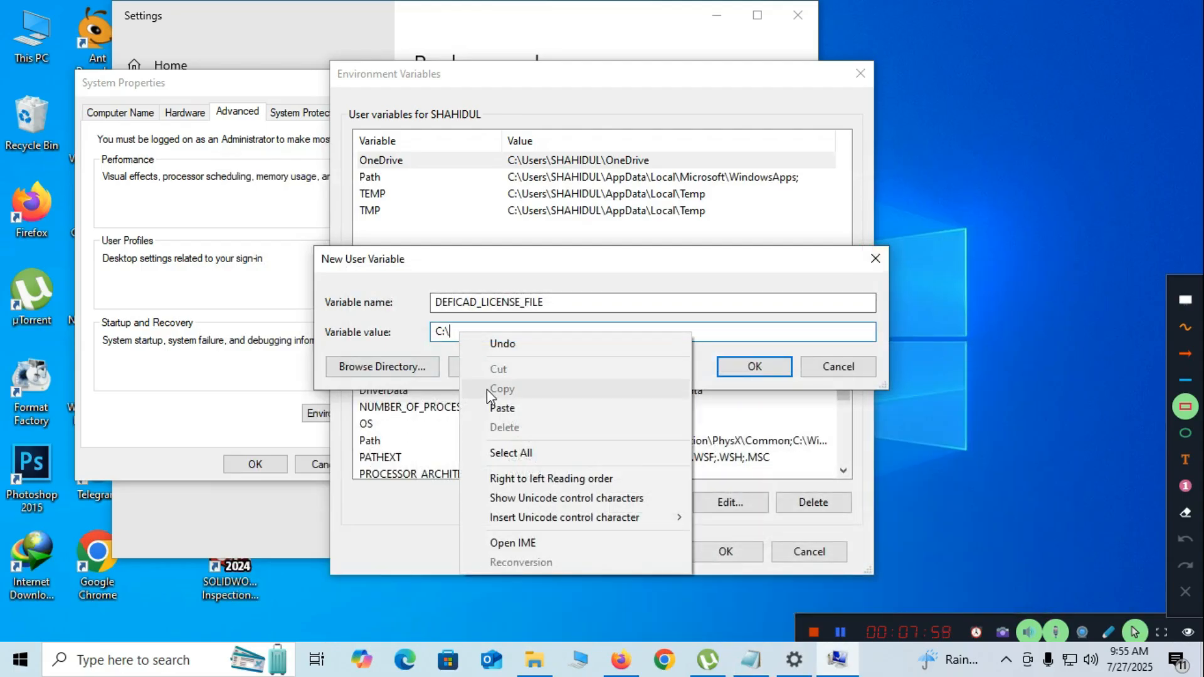
pyautogui.click(499, 409)
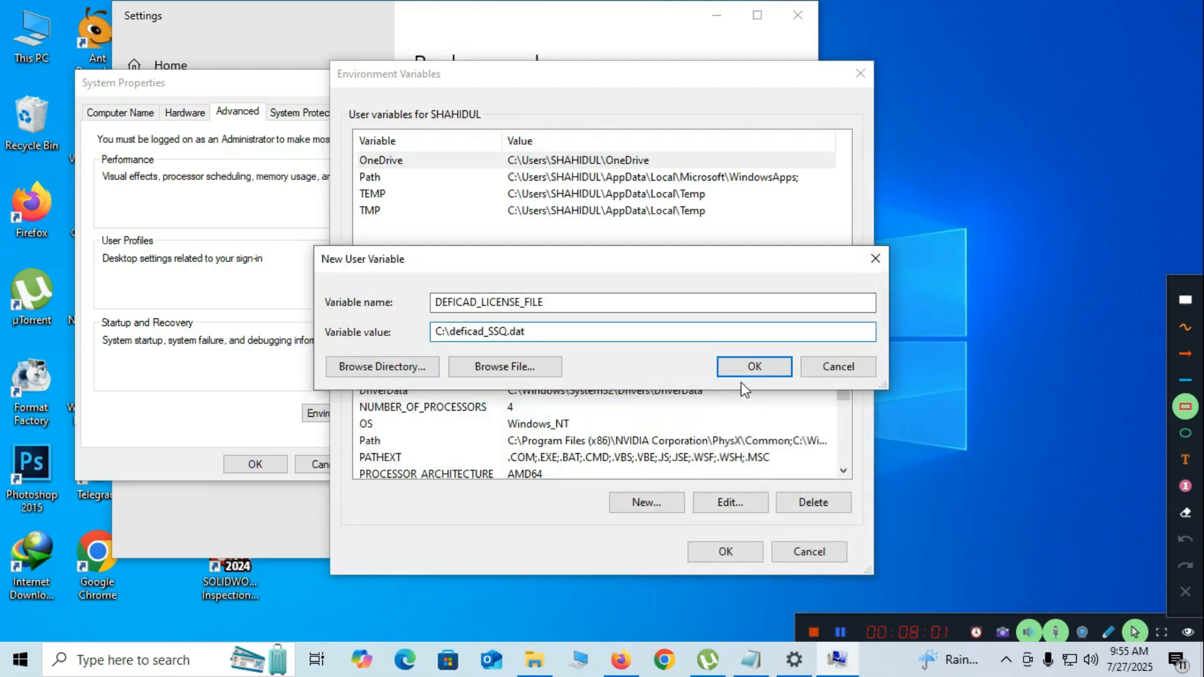
pyautogui.click(756, 367)
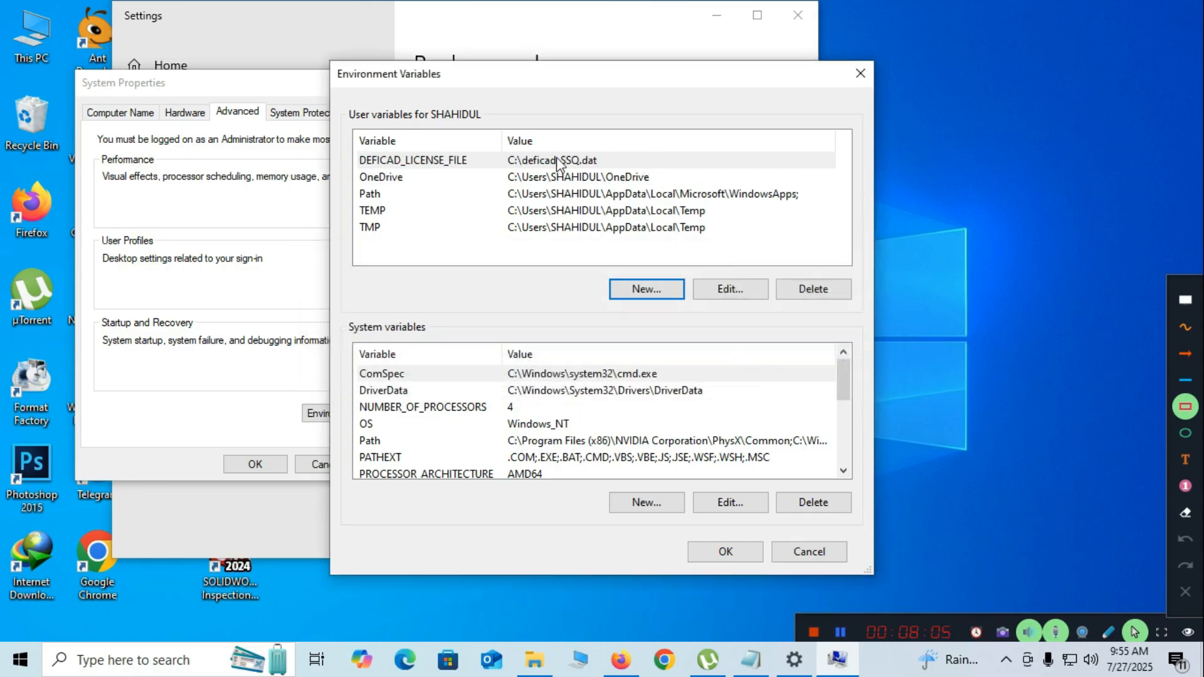
# Start a new system variable and paste DEFICAD_LICENSE_FILE, copied from instruction 4 of readme_SSQ, as its name
pyautogui.click(641, 502)
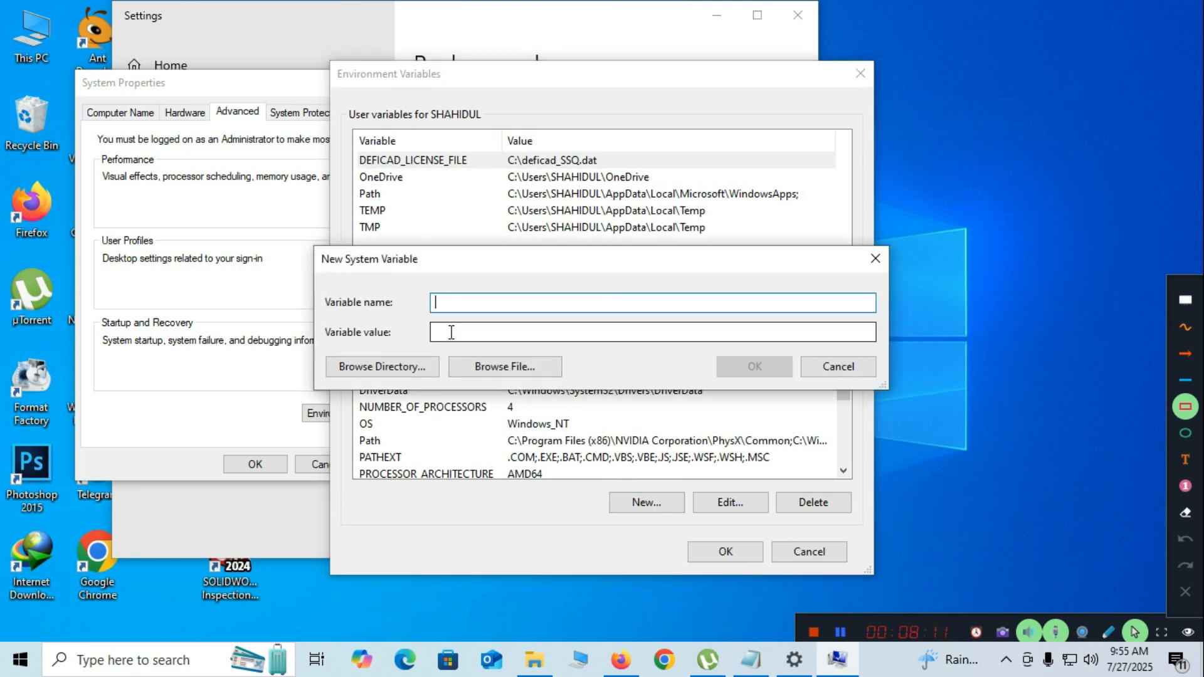
pyautogui.click(751, 660)
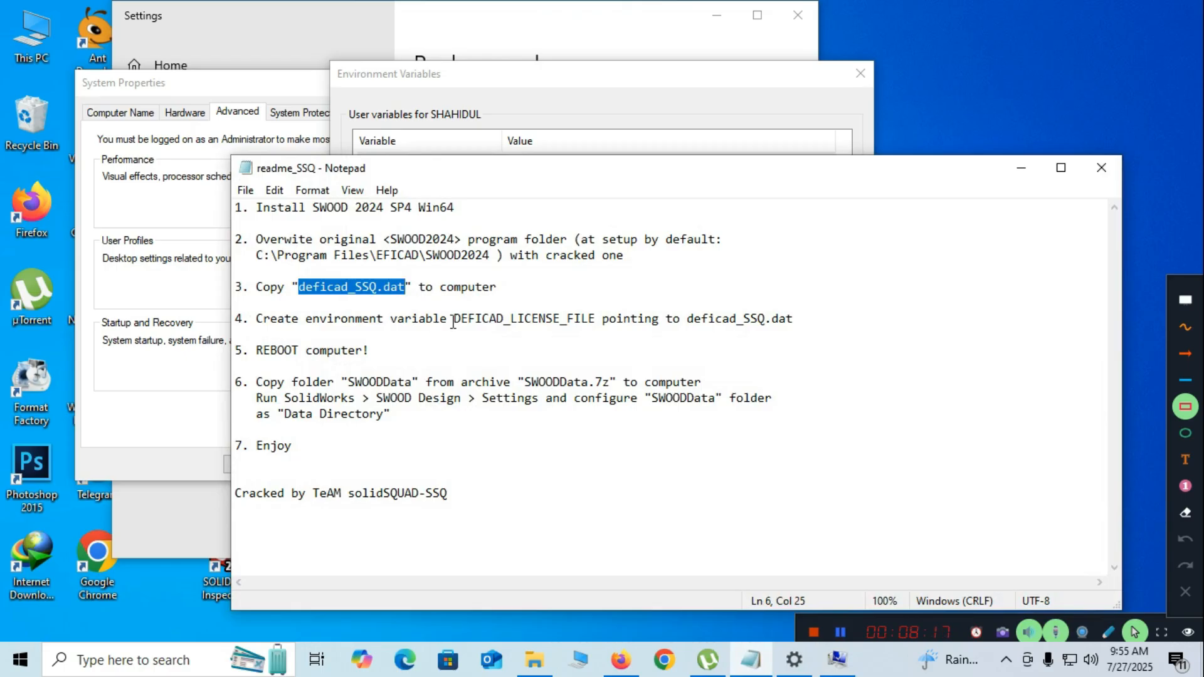
pyautogui.moveTo(456, 318); pyautogui.dragTo(598, 318)
pyautogui.rightClick(563, 324)
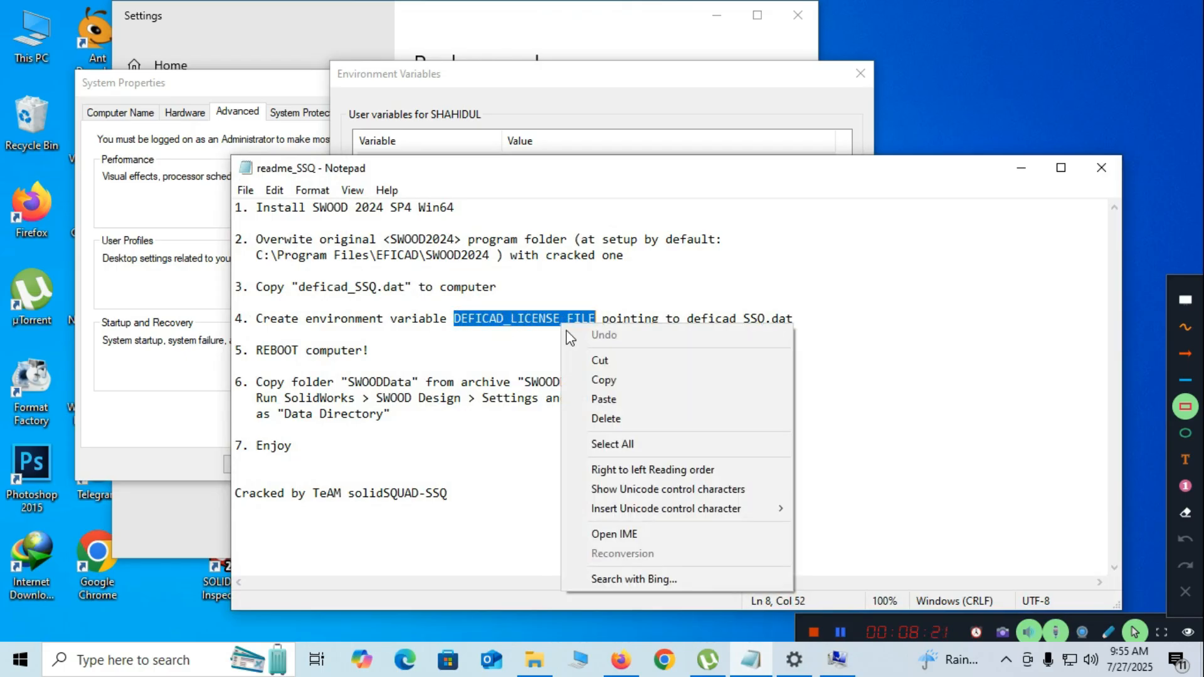
pyautogui.click(604, 380)
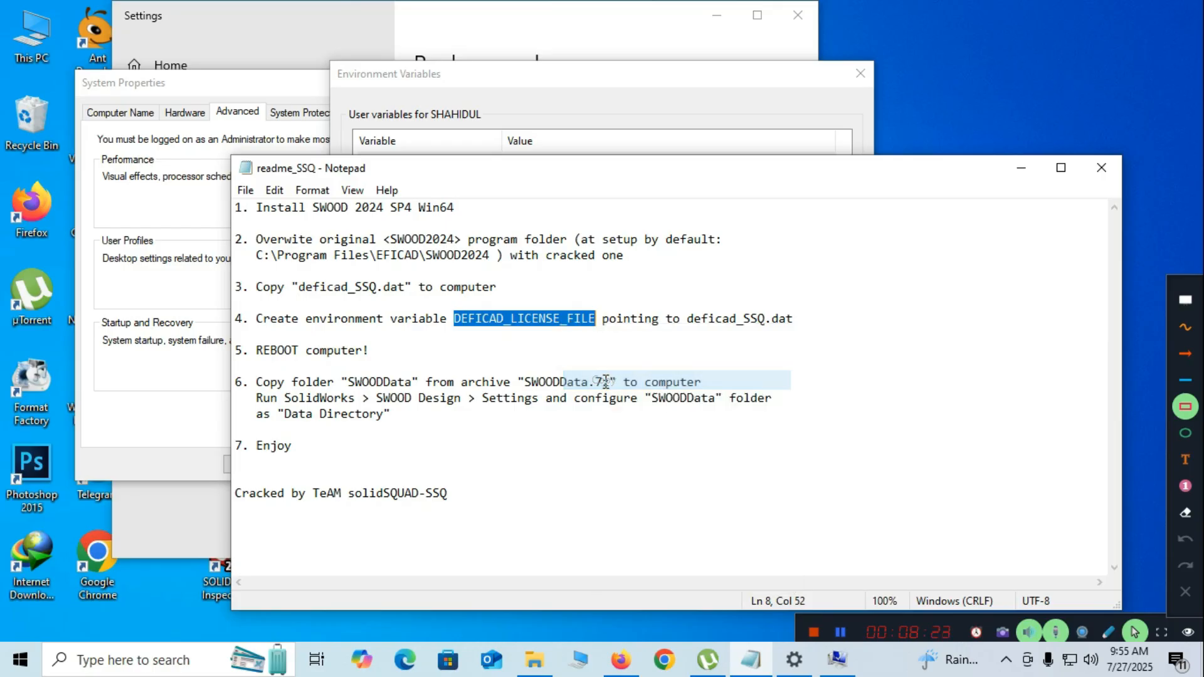
pyautogui.click(1021, 167)
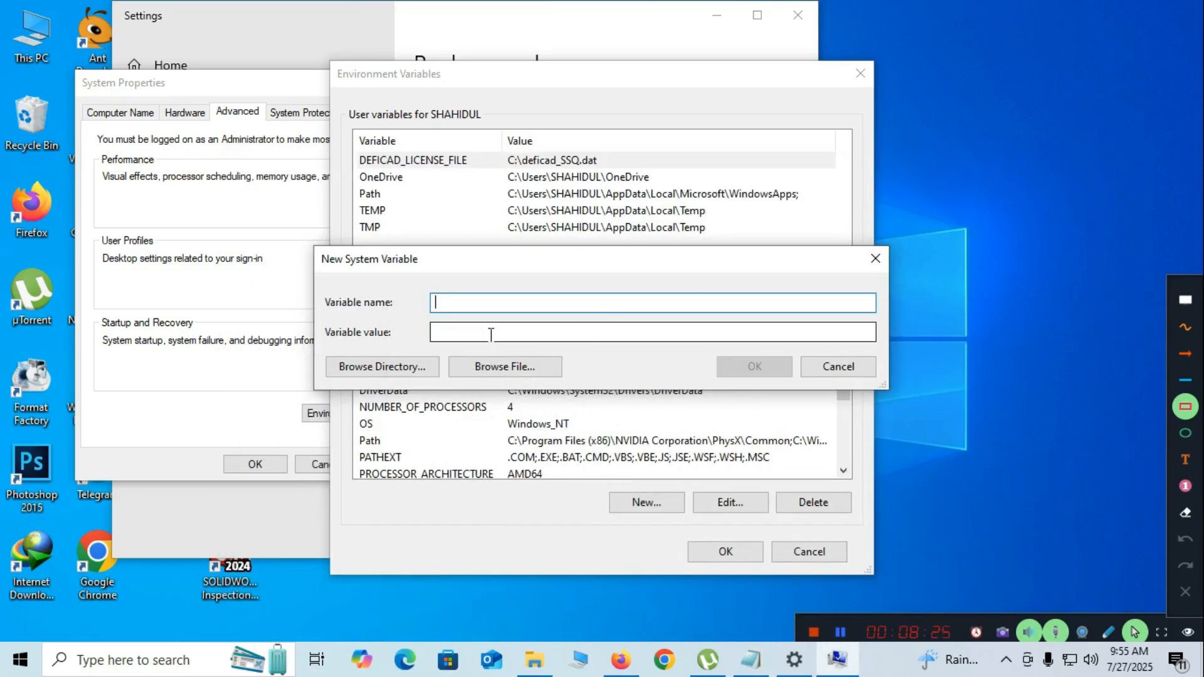
pyautogui.rightClick(451, 303)
pyautogui.click(494, 378)
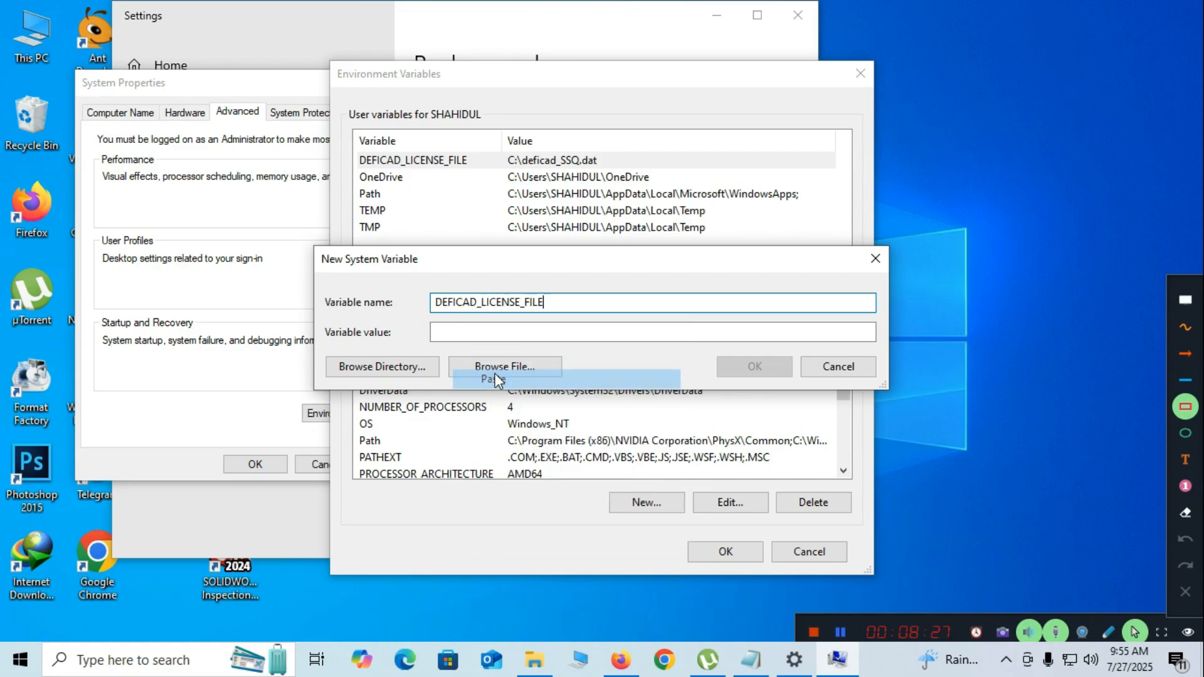
# Copy C:\ from the program folder path in readme_SSQ and paste it as the new system variable's value
pyautogui.click(743, 666)
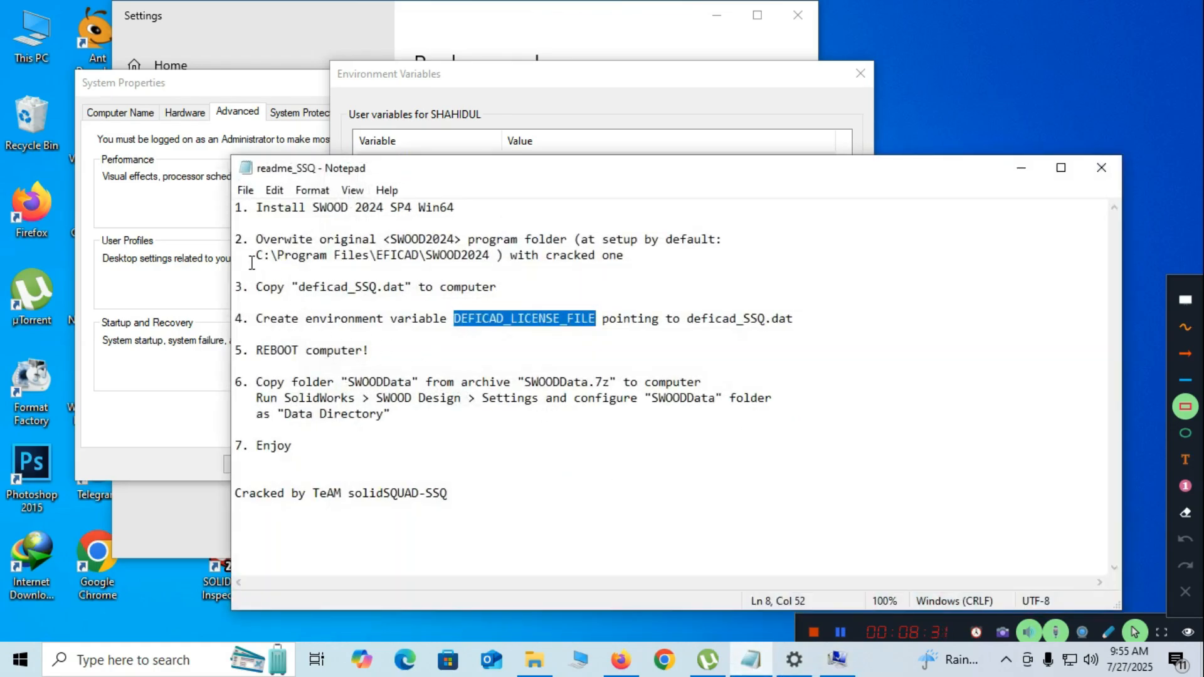
pyautogui.moveTo(252, 259); pyautogui.dragTo(278, 259)
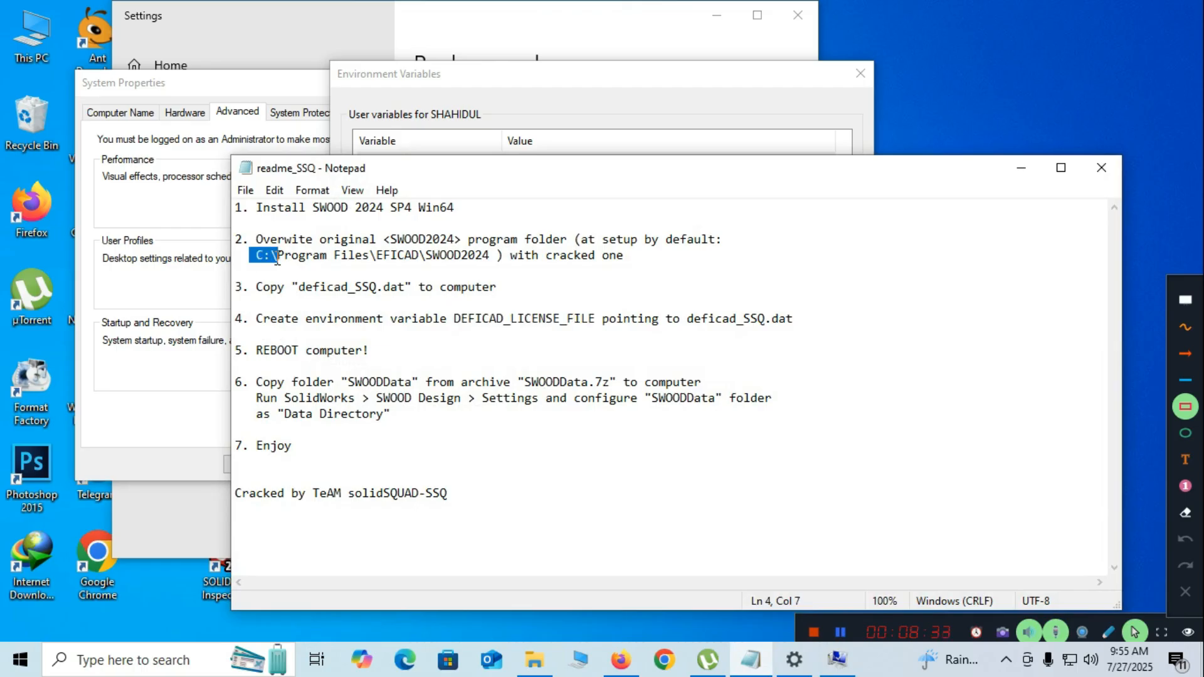
pyautogui.rightClick(264, 259)
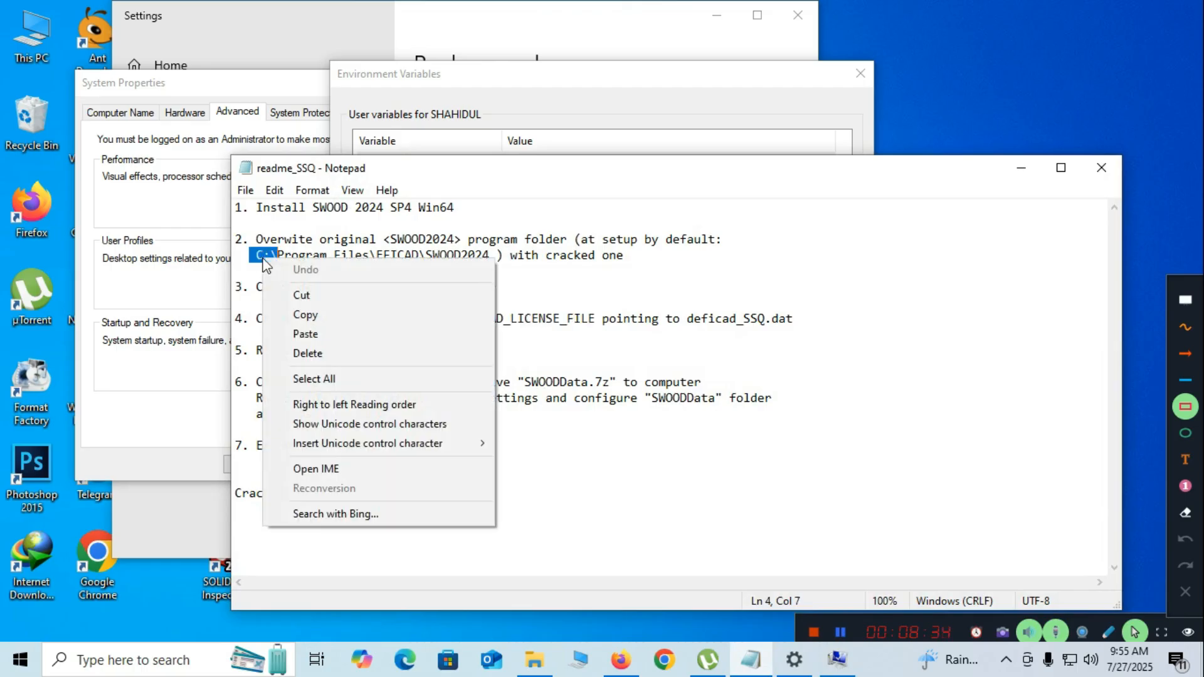
pyautogui.click(299, 318)
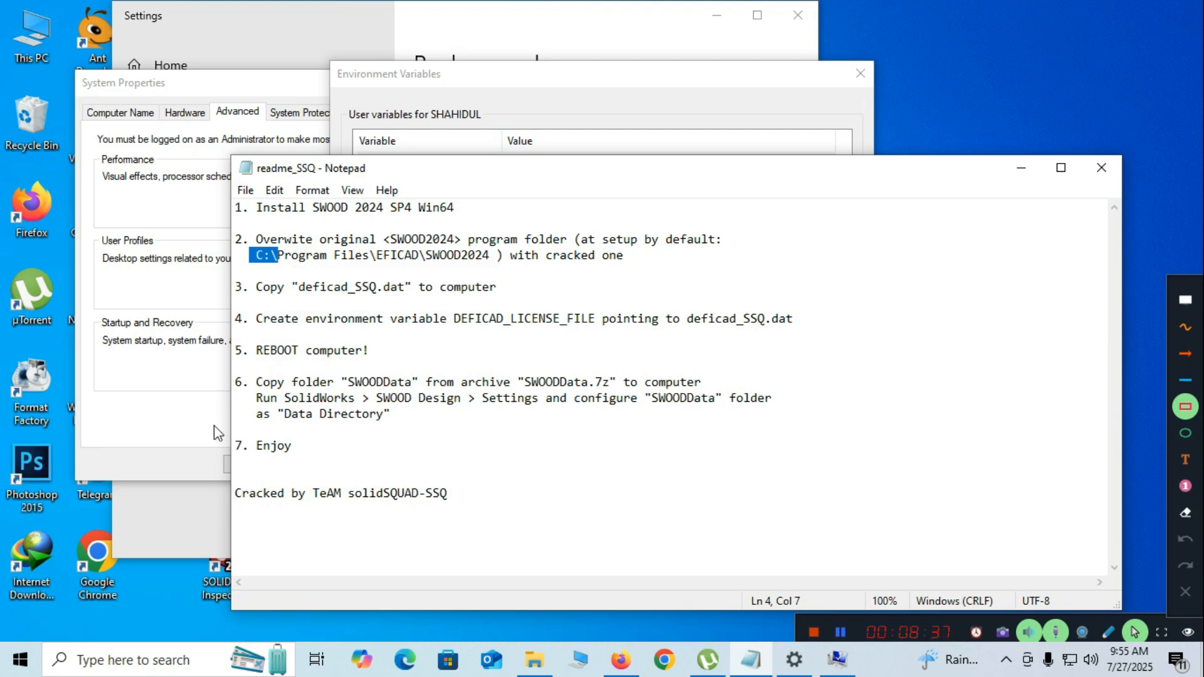
pyautogui.click(197, 427)
pyautogui.click(457, 328)
pyautogui.rightClick(447, 332)
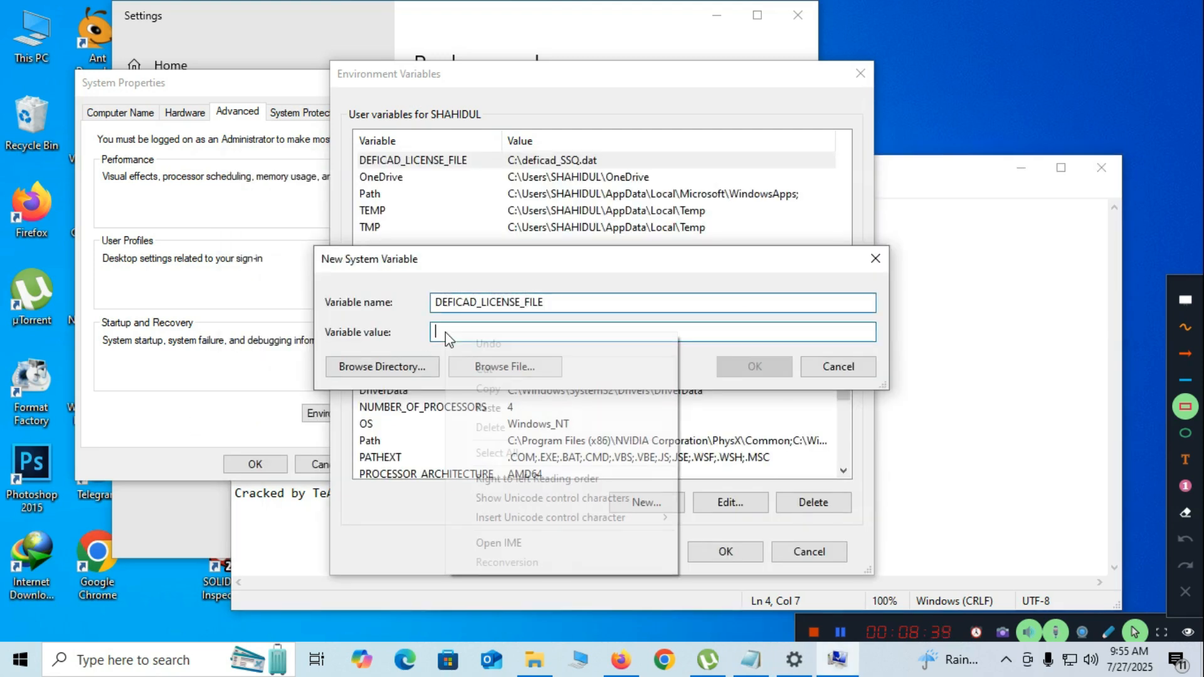
pyautogui.click(487, 409)
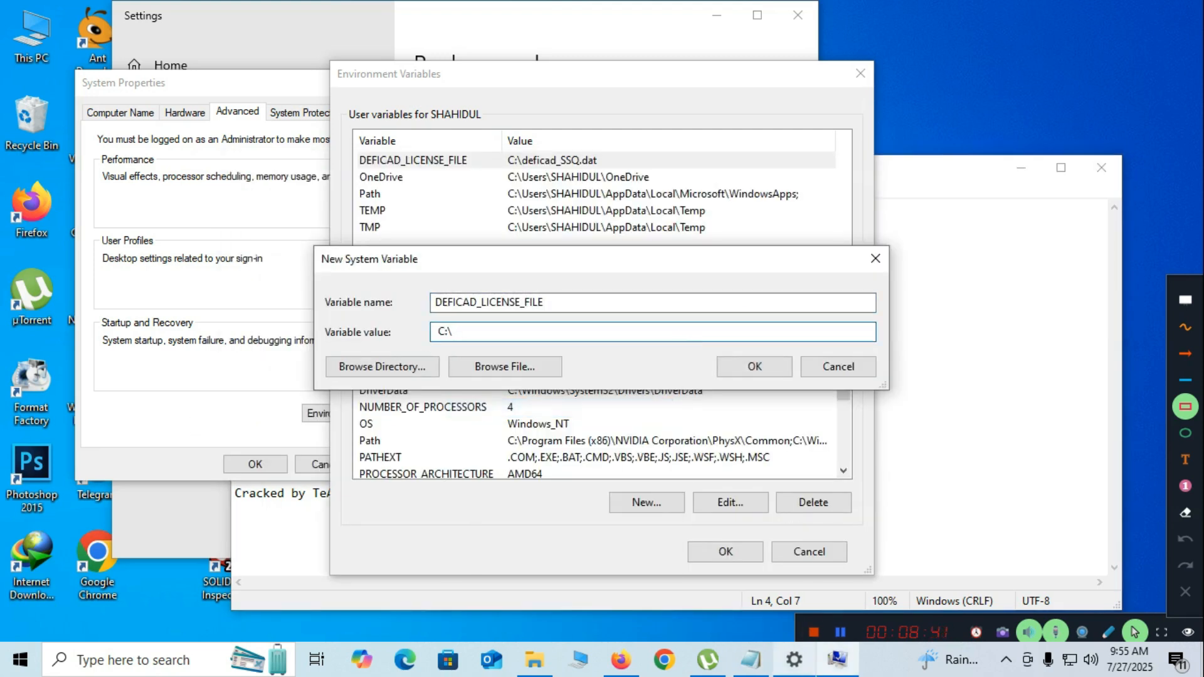
# Append deficad_SSQ.dat, copied from readme_SSQ, to C:\ in the system variable's value and save the variable
pyautogui.click(751, 660)
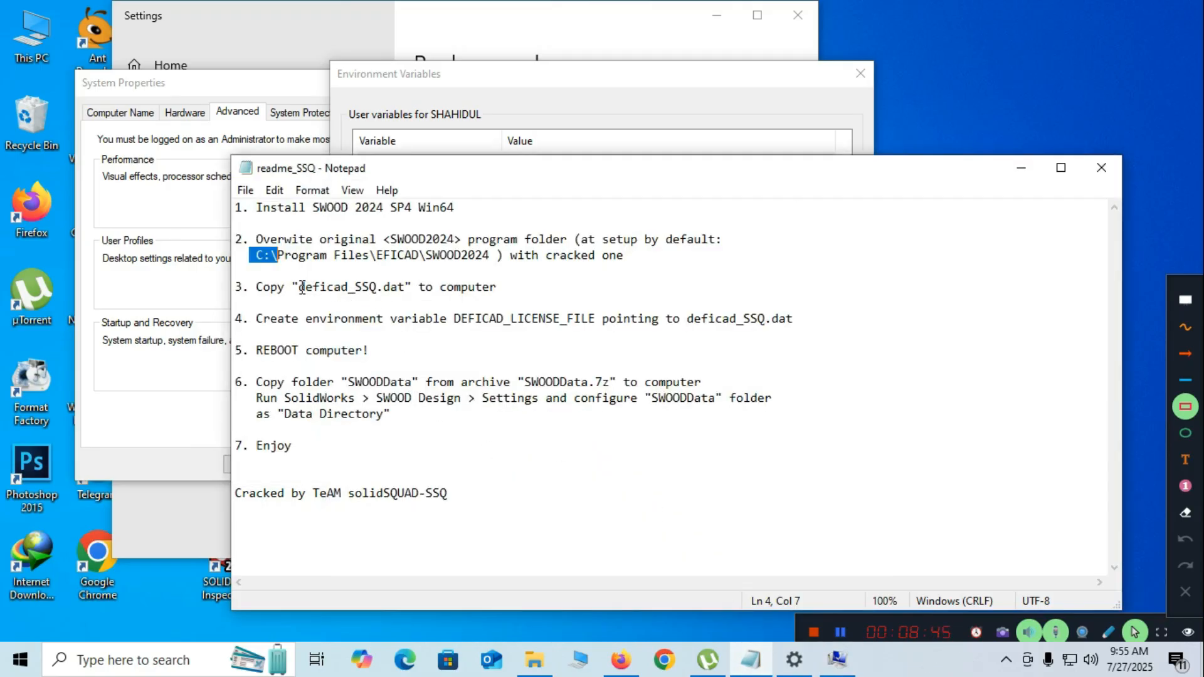
pyautogui.moveTo(303, 287); pyautogui.dragTo(404, 290)
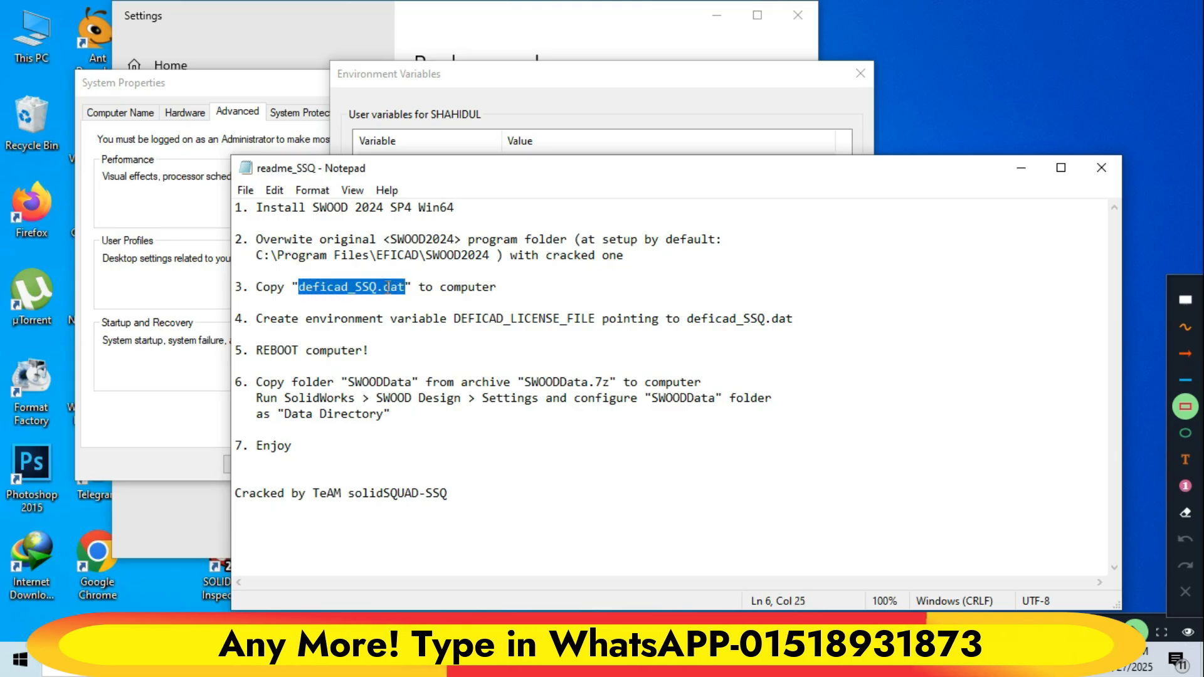
pyautogui.rightClick(389, 287)
pyautogui.click(426, 343)
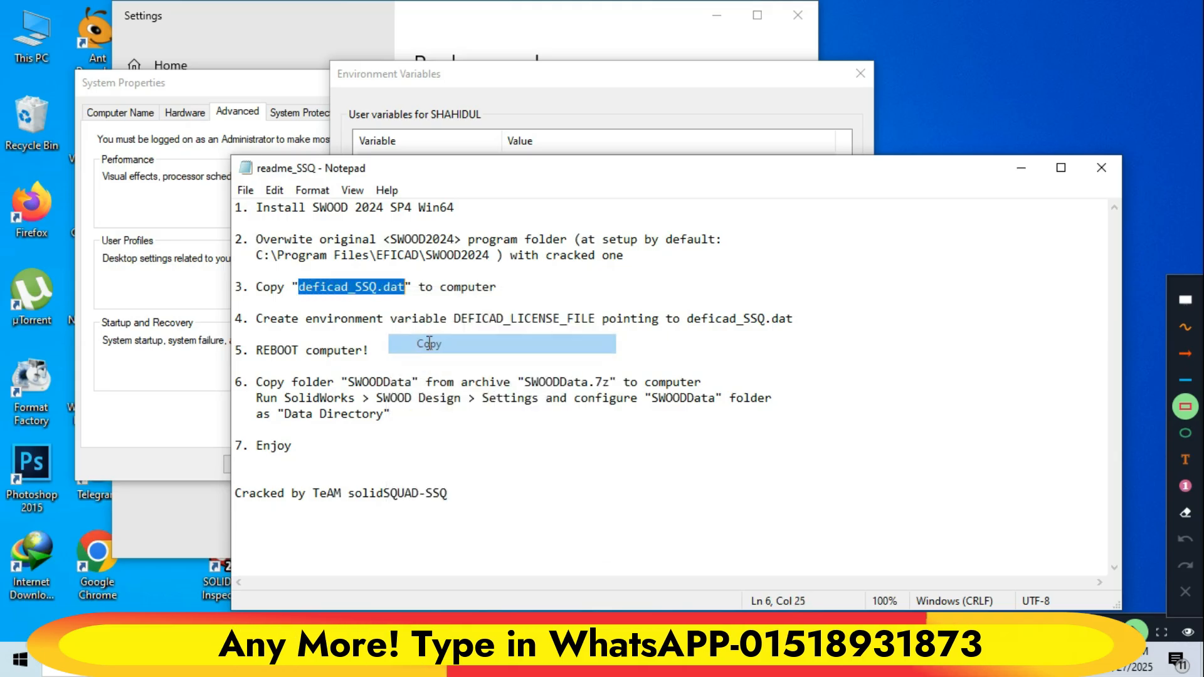
pyautogui.click(1021, 168)
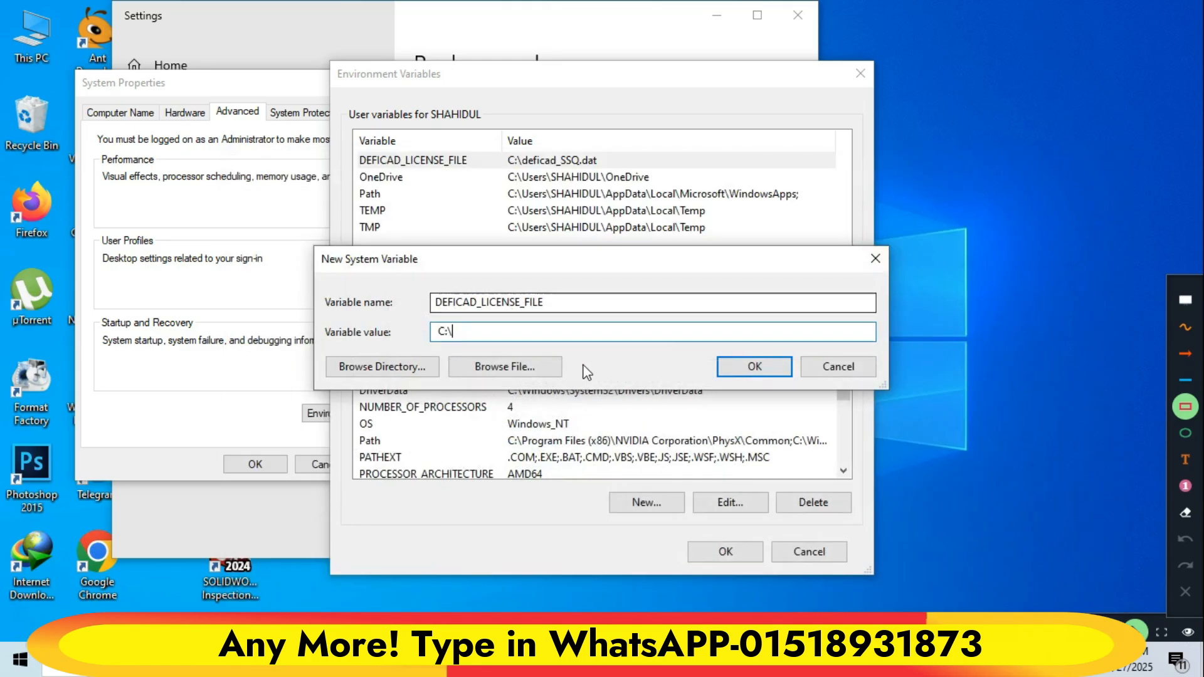
pyautogui.rightClick(462, 332)
pyautogui.click(498, 405)
pyautogui.click(748, 367)
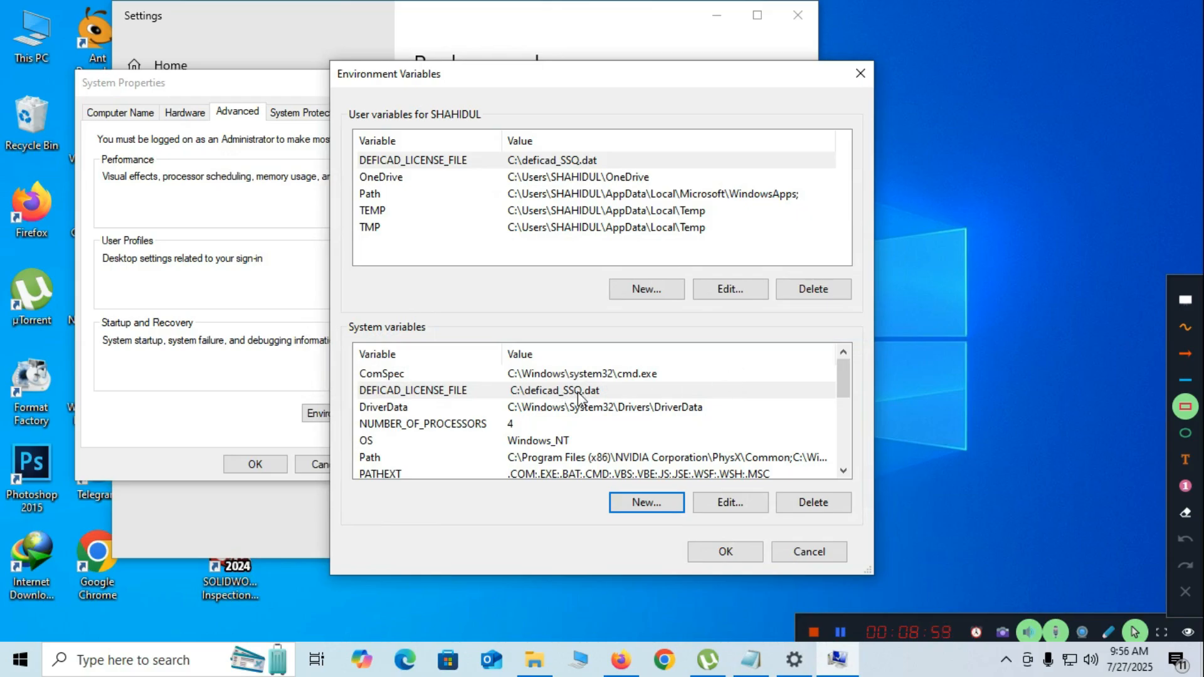
pyautogui.click(1186, 354)
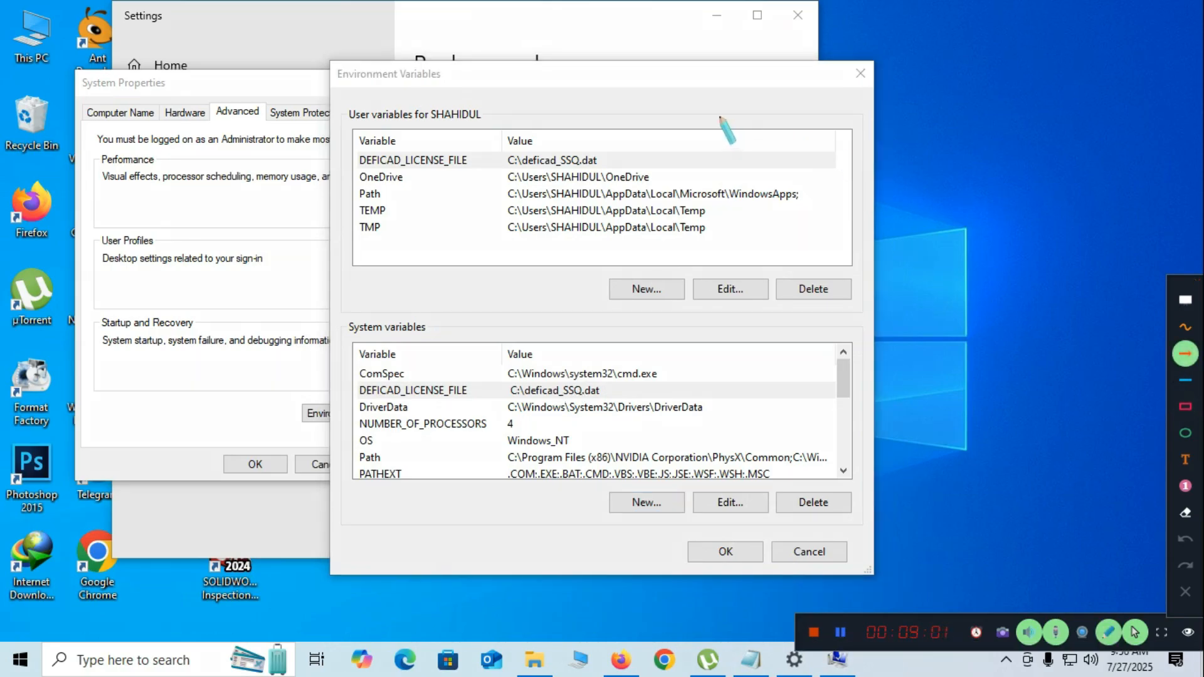
pyautogui.moveTo(690, 100); pyautogui.dragTo(600, 149)
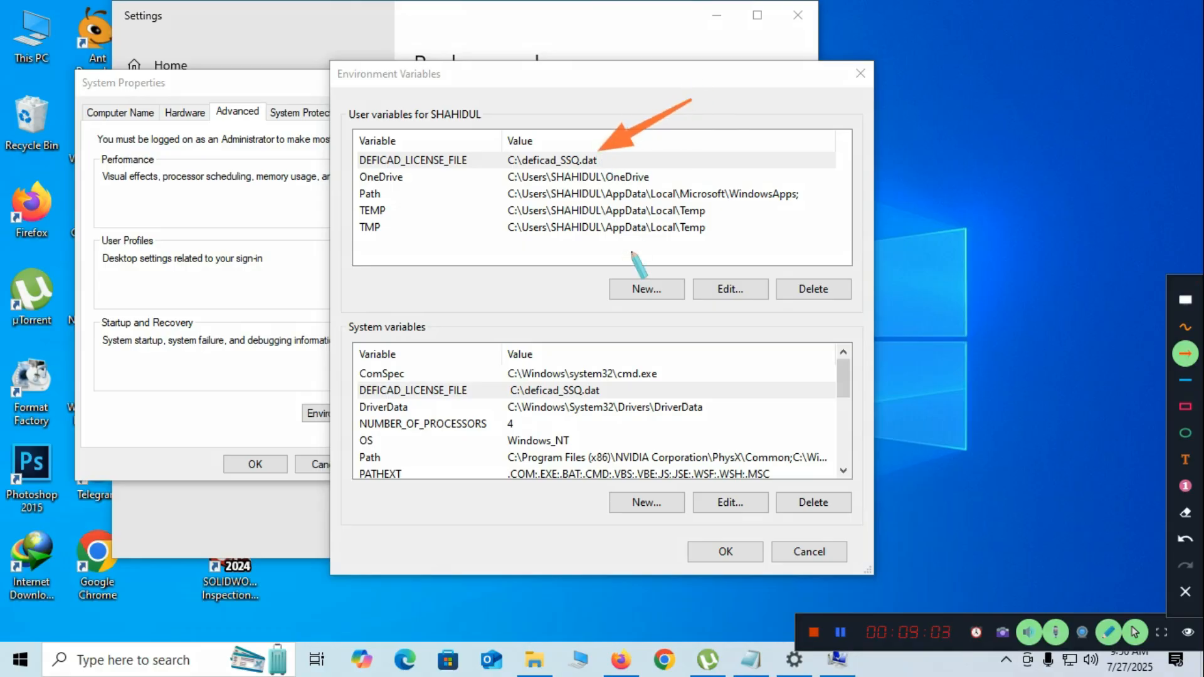
pyautogui.moveTo(747, 292)
pyautogui.mouseDown()
pyautogui.moveTo(635, 397)
pyautogui.moveTo(608, 388)
pyautogui.mouseUp()
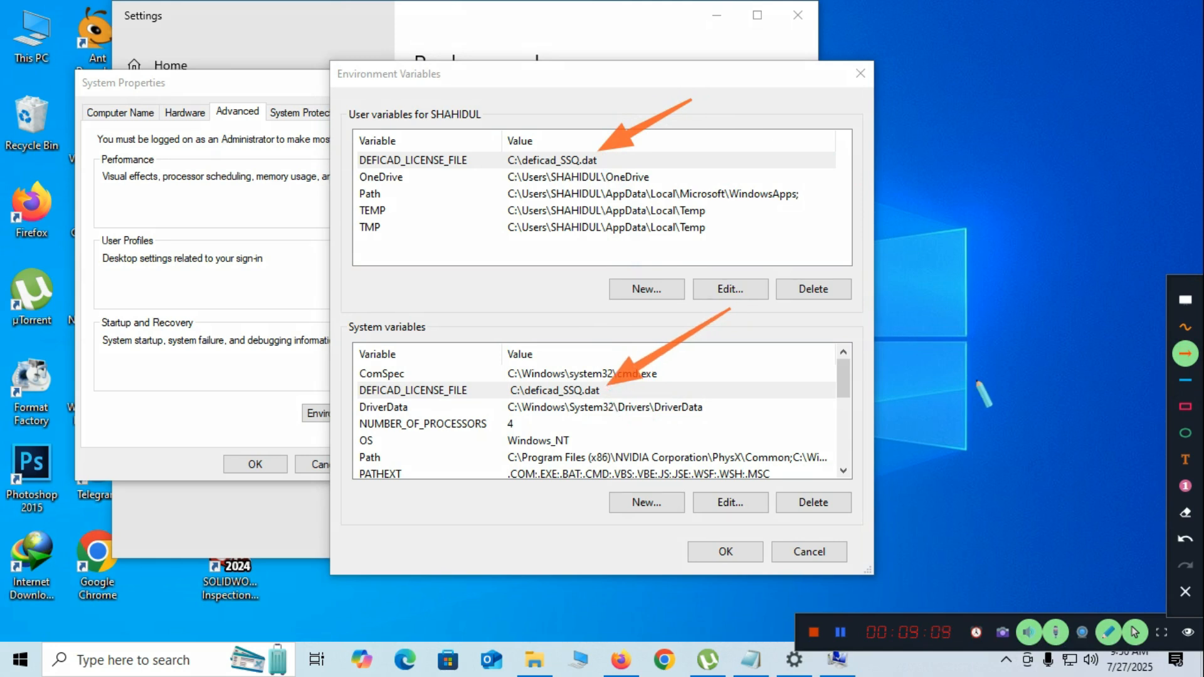
pyautogui.press('Escape')
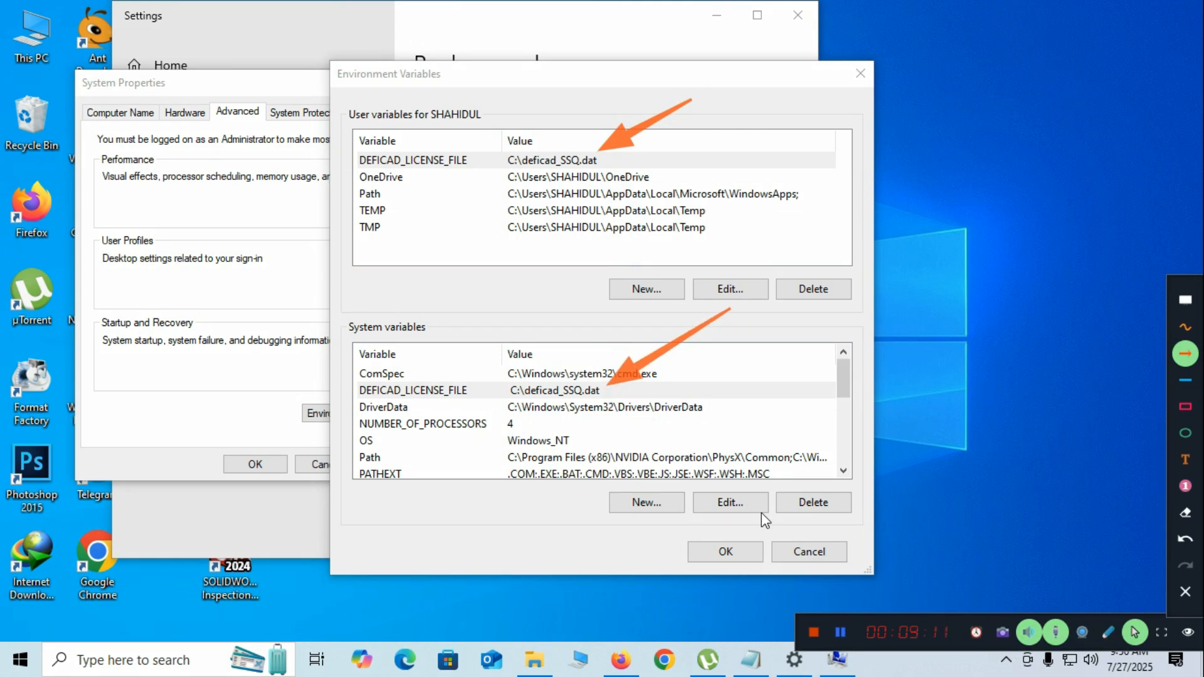
# Apply the environment variable changes, then close the system properties and the Settings window
pyautogui.click(727, 552)
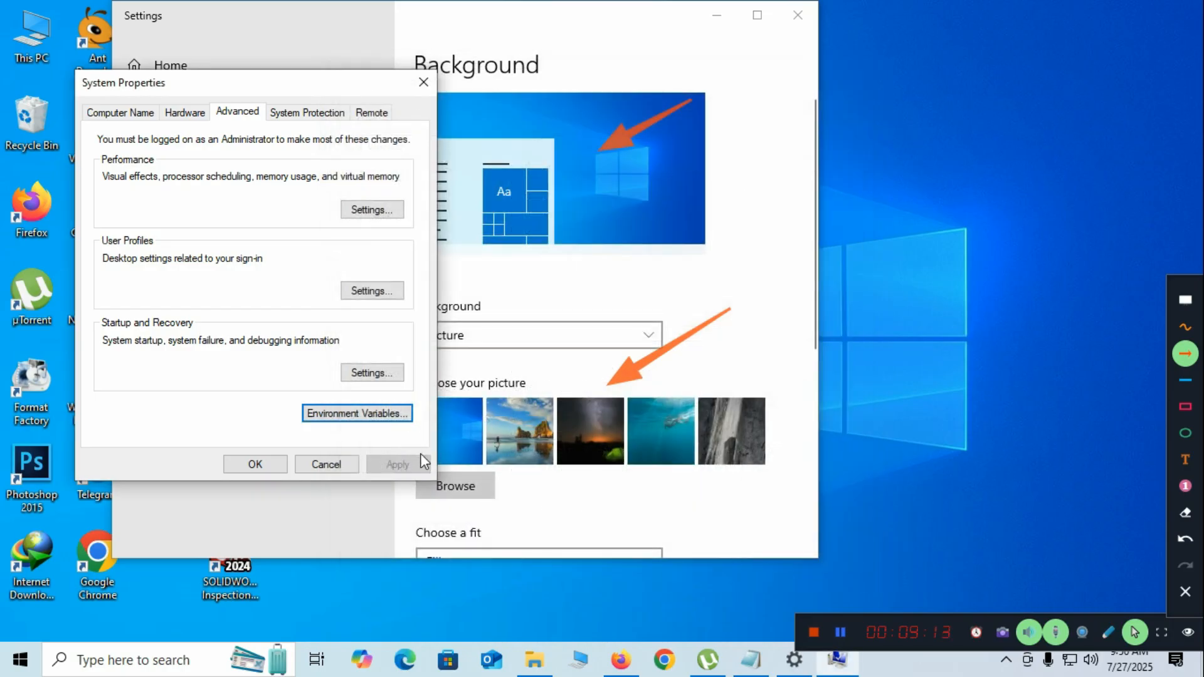
pyautogui.click(259, 466)
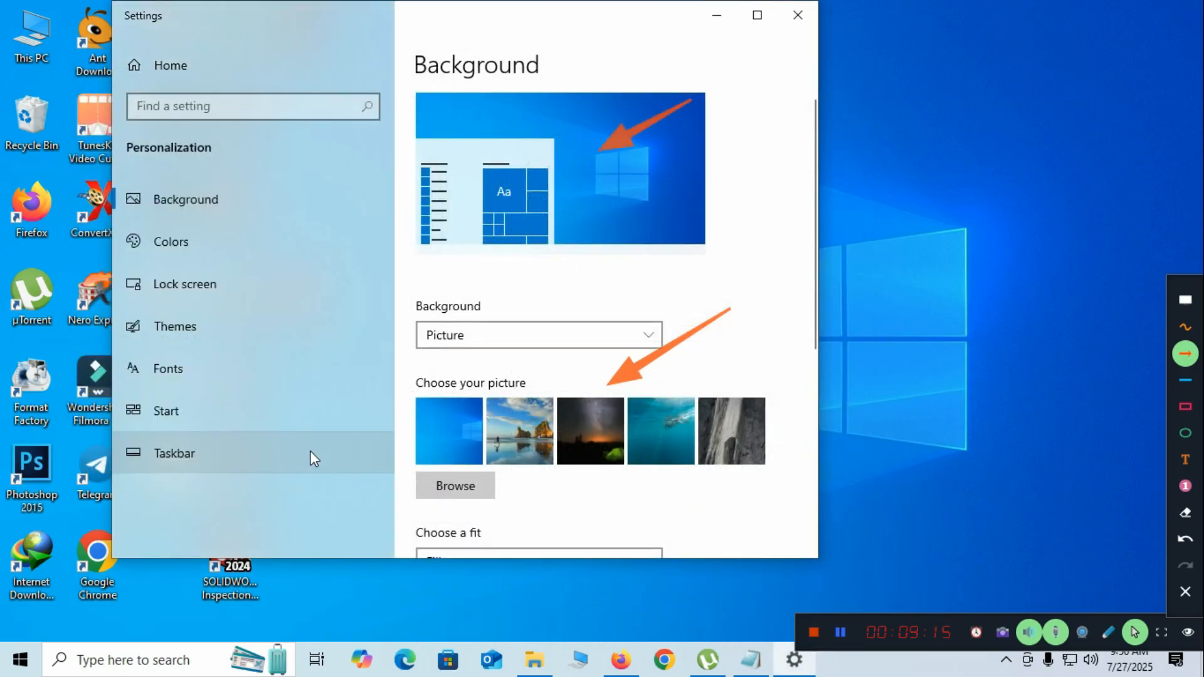
pyautogui.click(789, 25)
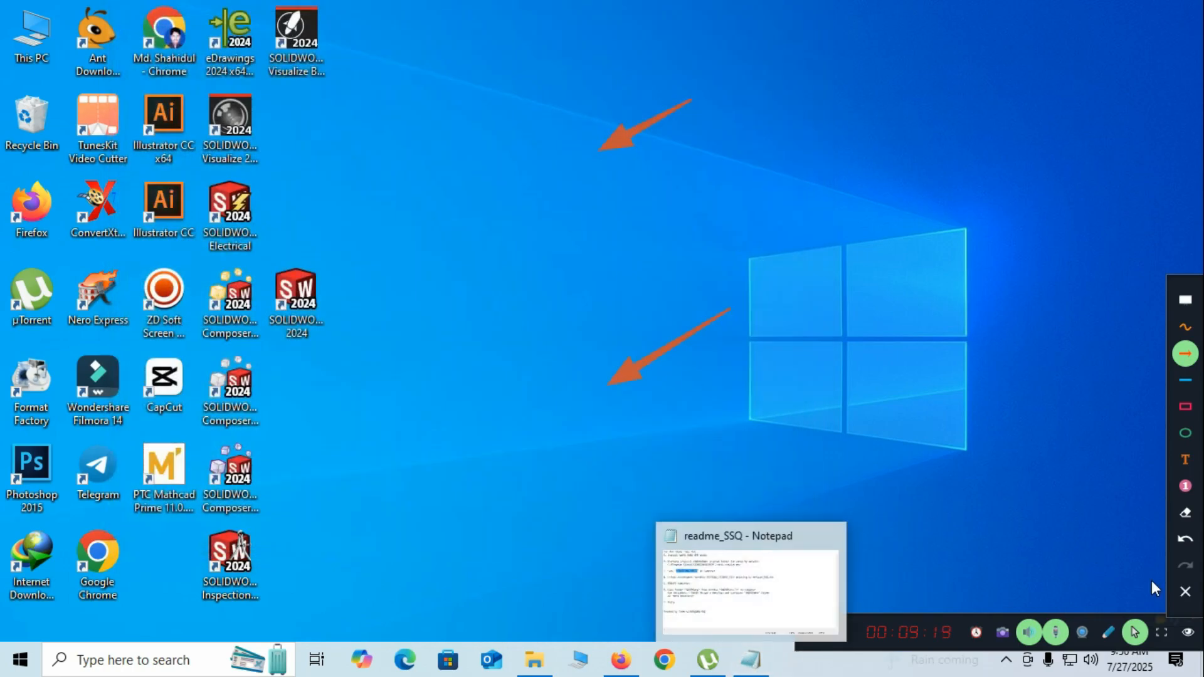
pyautogui.click(1186, 591)
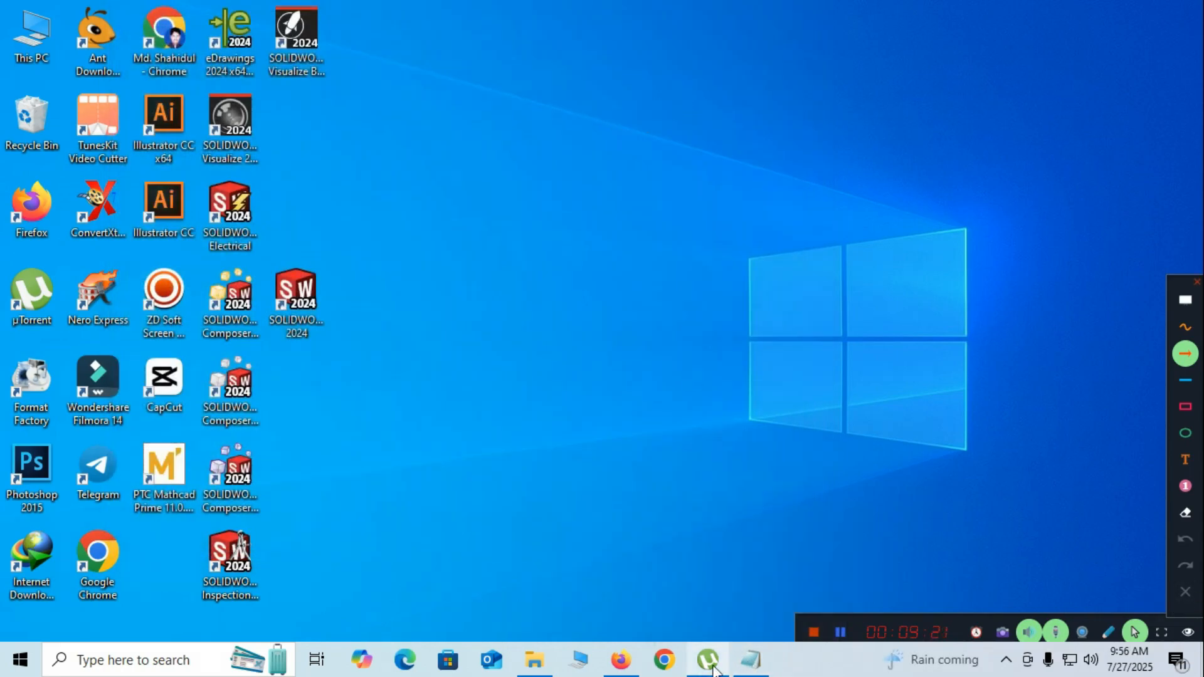
# Close the readme_SSQ instructions and bring up the power options for rebooting the computer
pyautogui.click(751, 660)
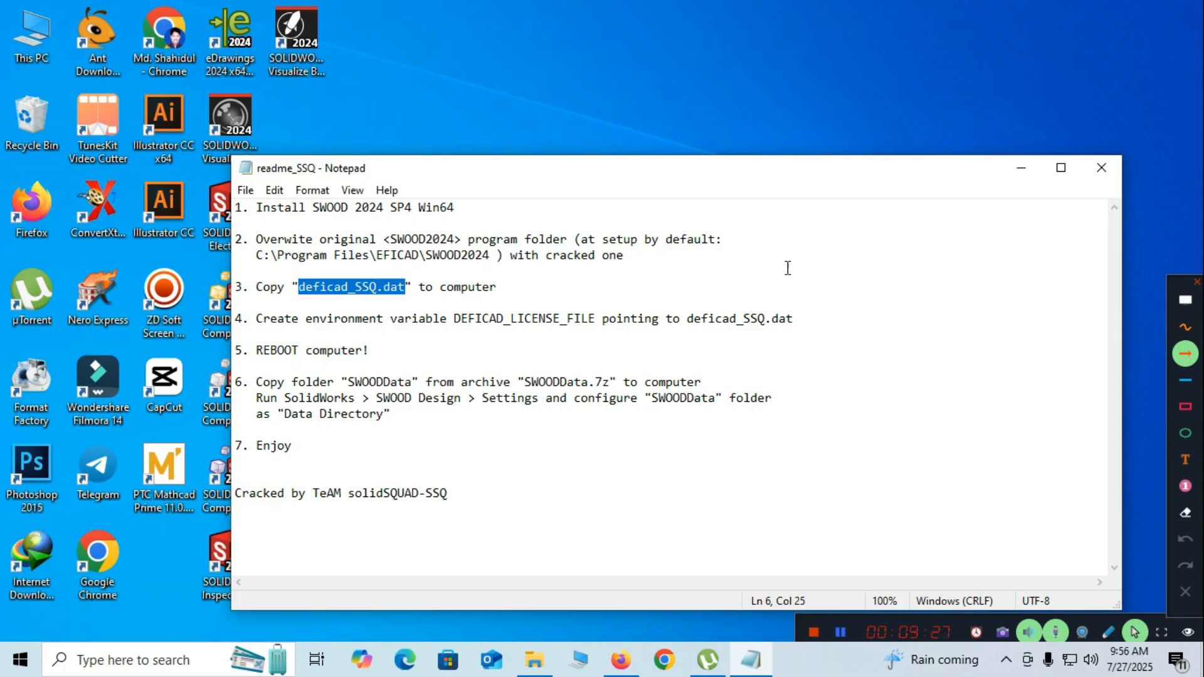
pyautogui.click(1102, 170)
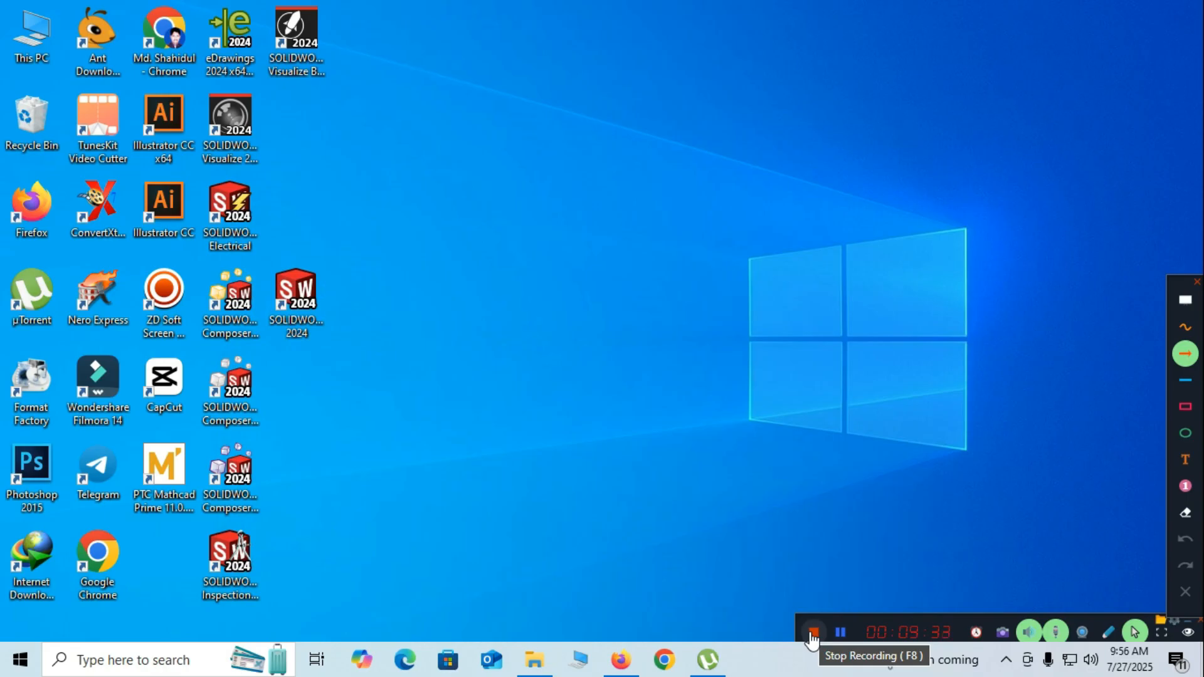
pyautogui.click(19, 661)
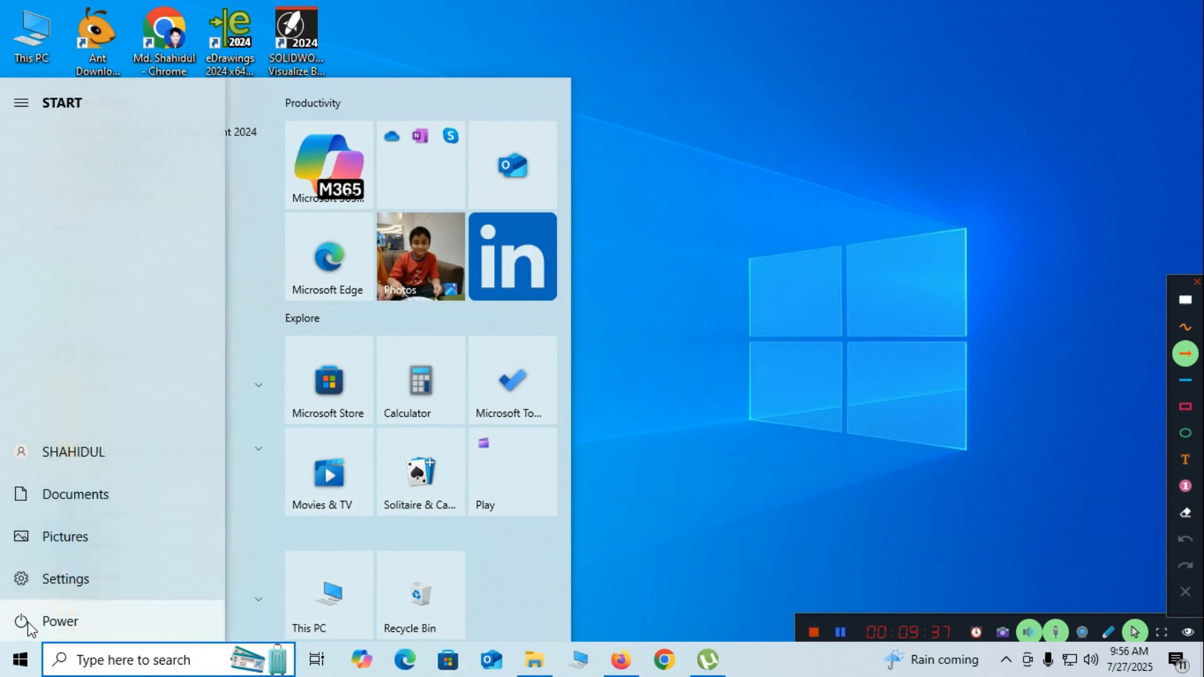
pyautogui.click(29, 624)
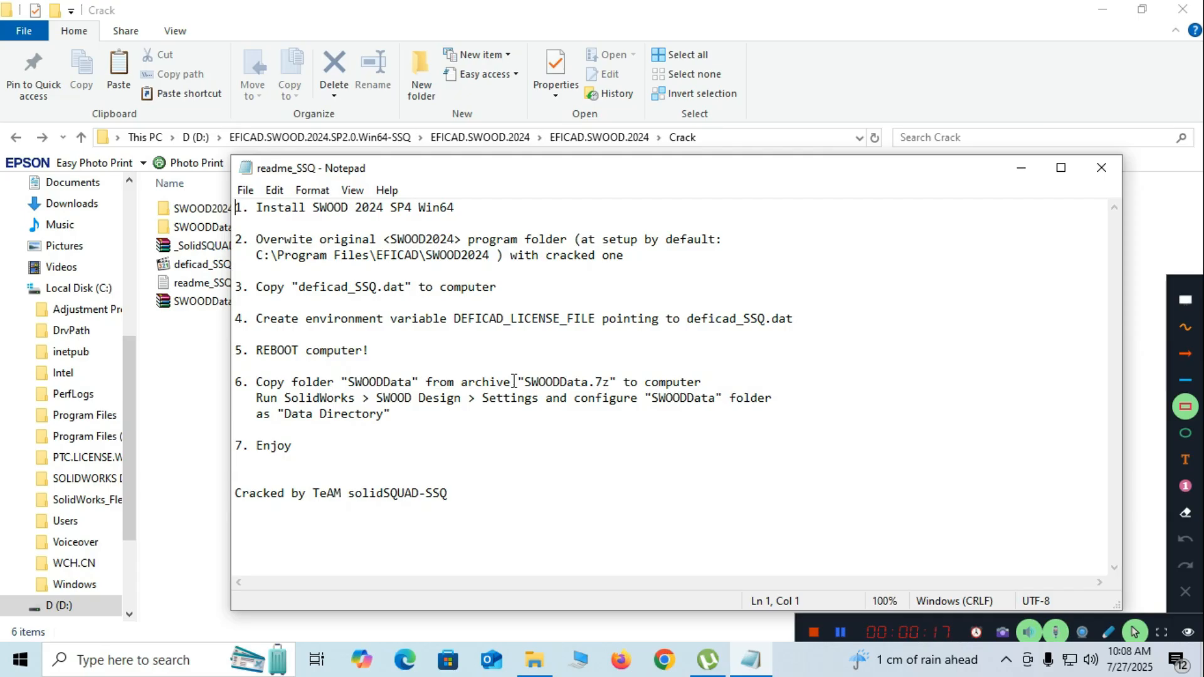
pyautogui.click(1187, 409)
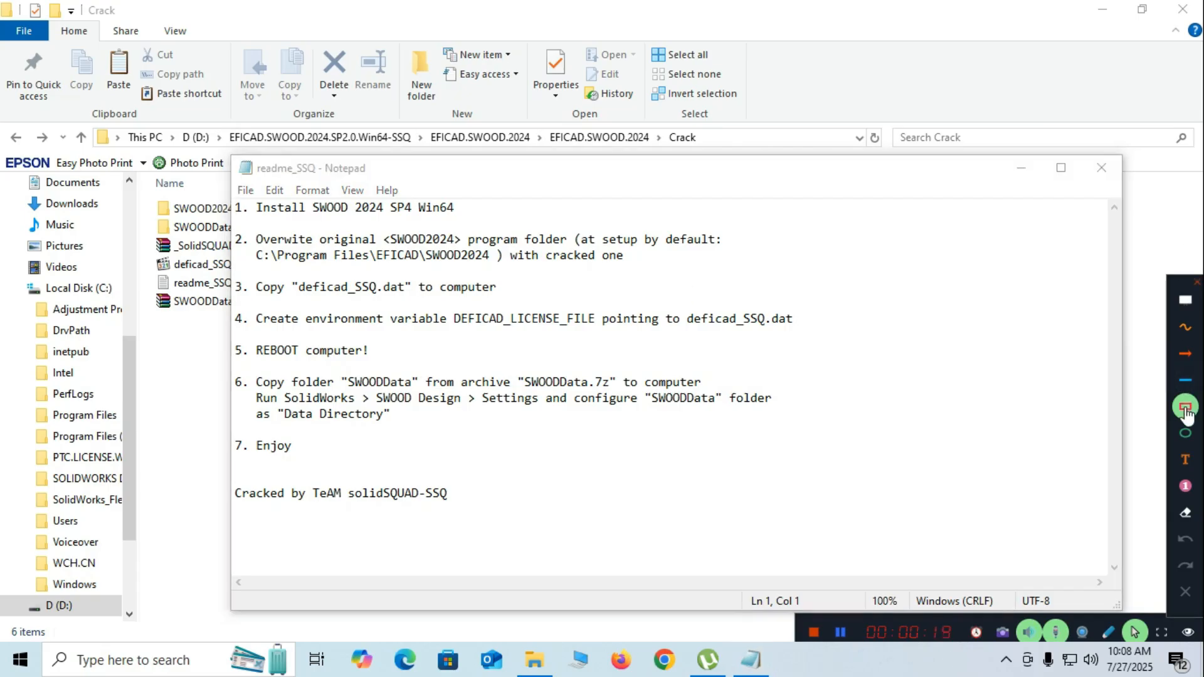
pyautogui.moveTo(343, 365); pyautogui.dragTo(424, 390)
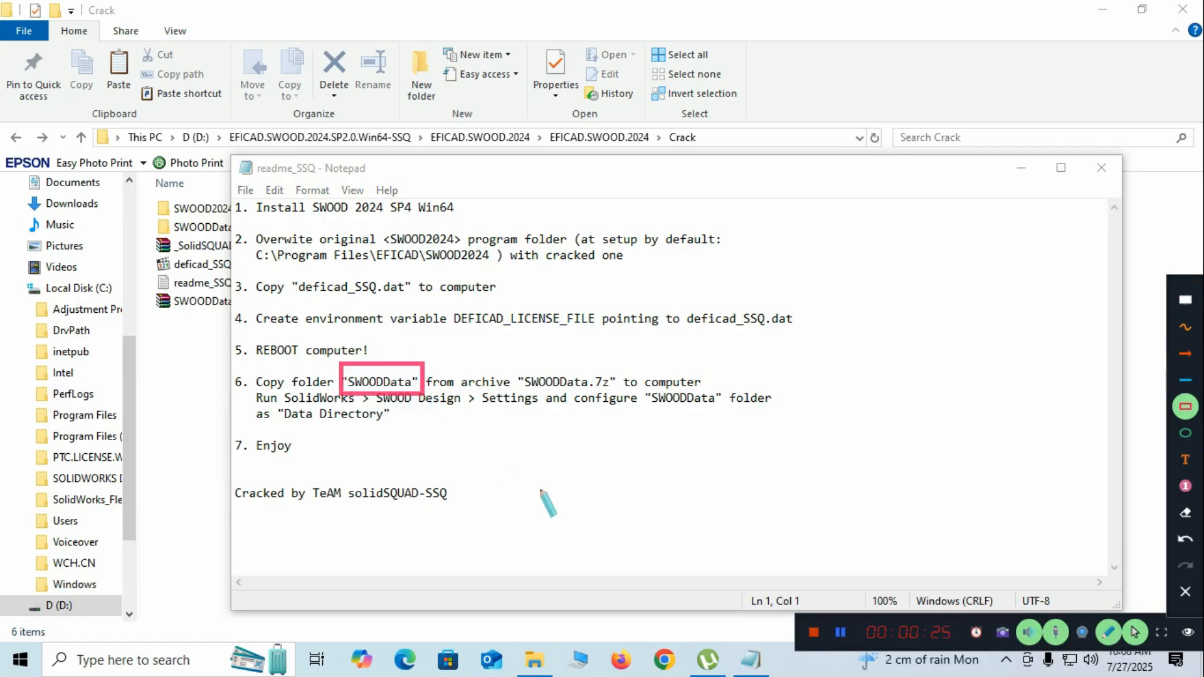
pyautogui.press('Escape')
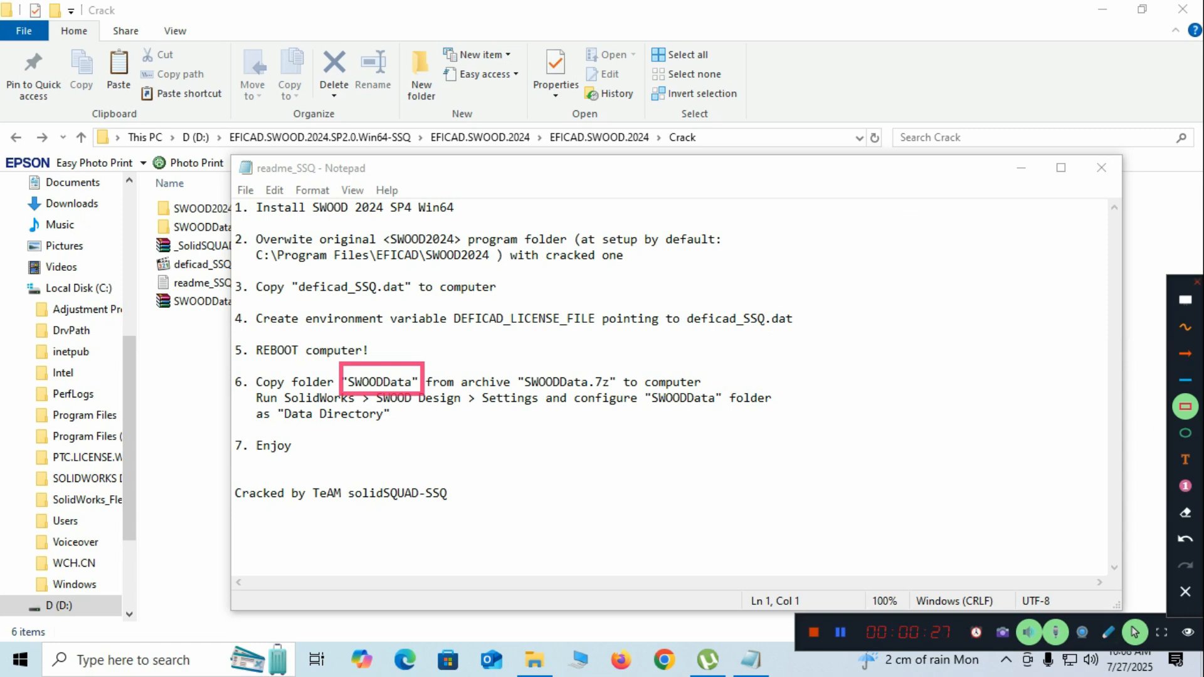
pyautogui.click(1185, 592)
# Minimize readme_SSQ, then copy the SWOODData folder from the Crack folder into the root of Local Disk (C:)
pyautogui.click(1021, 167)
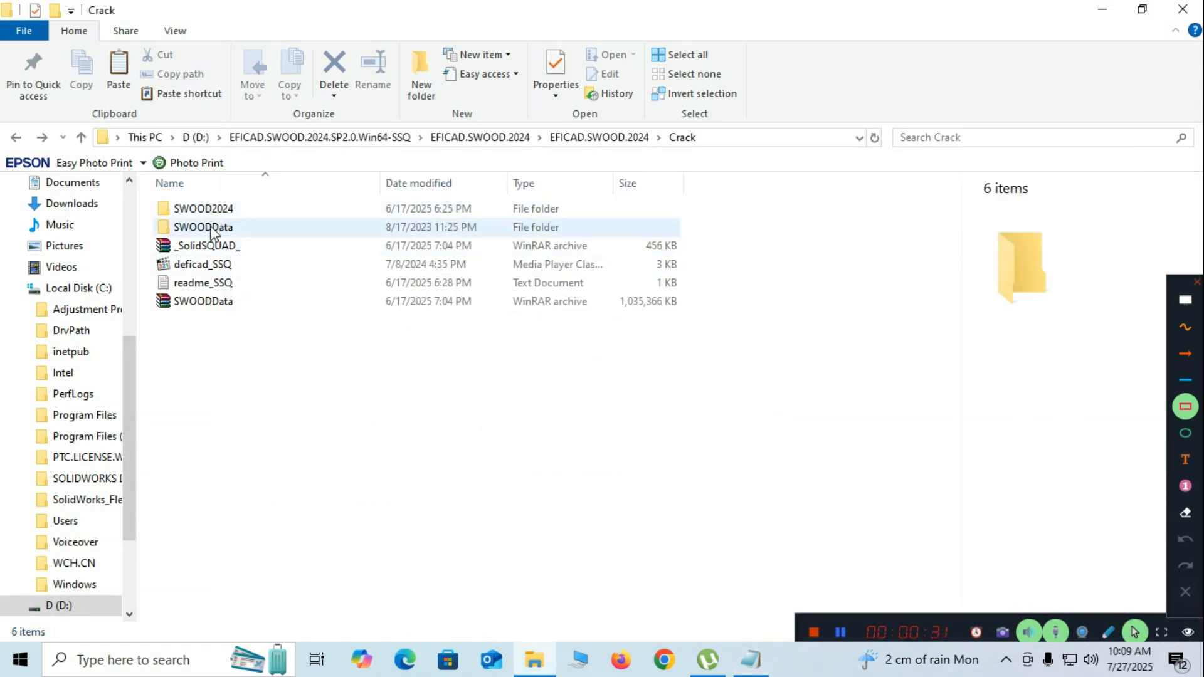
pyautogui.click(1185, 407)
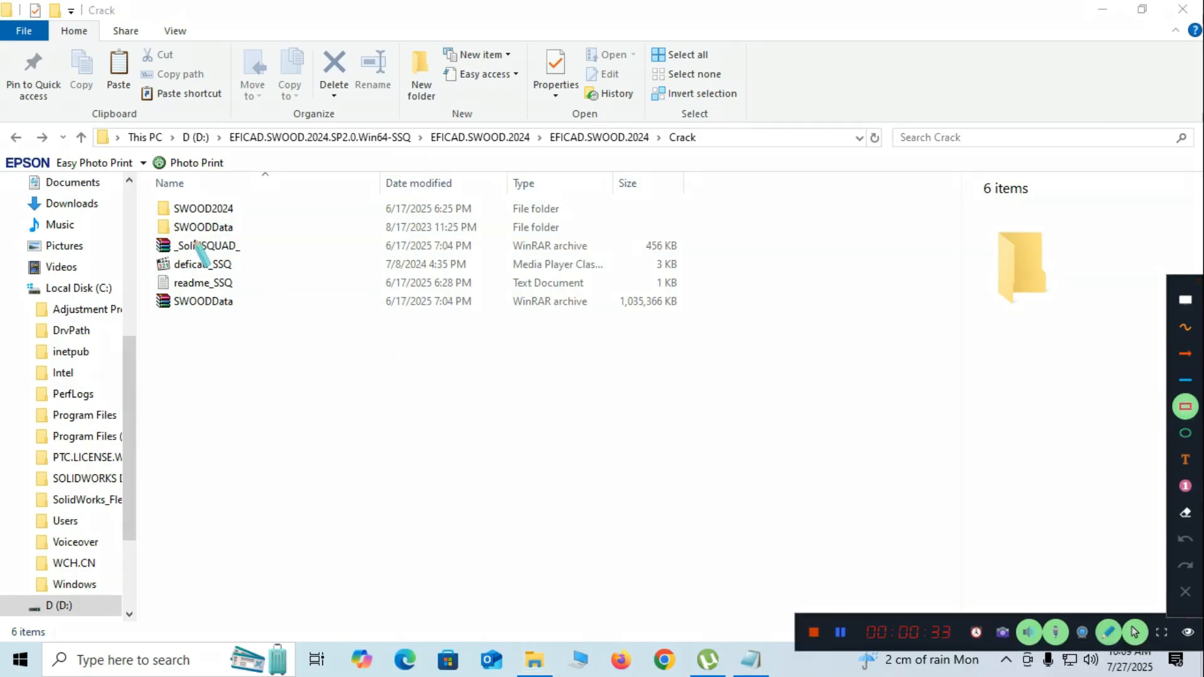
pyautogui.moveTo(149, 214); pyautogui.dragTo(243, 242)
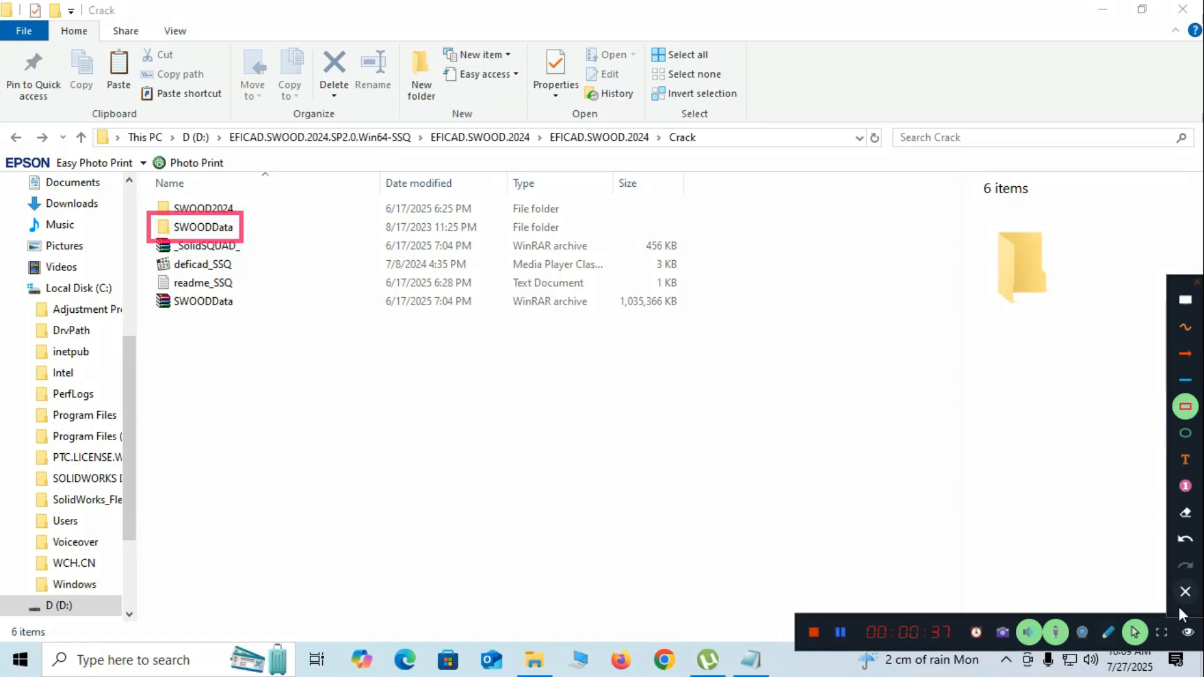
pyautogui.click(1185, 591)
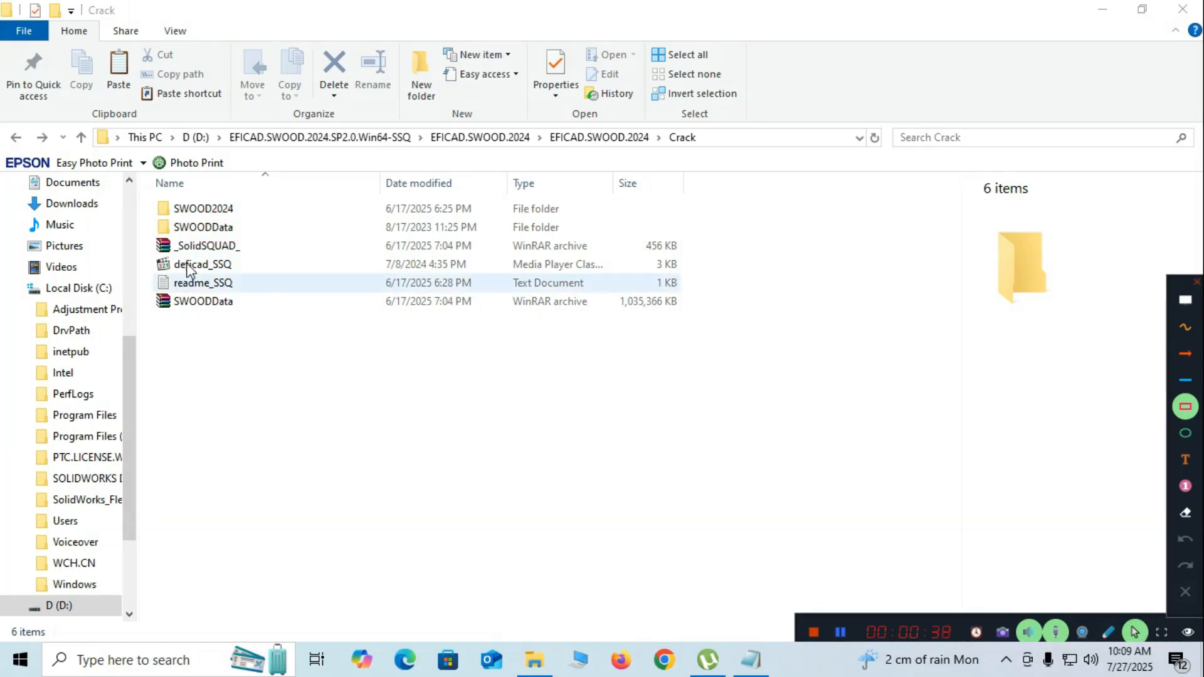
pyautogui.rightClick(209, 231)
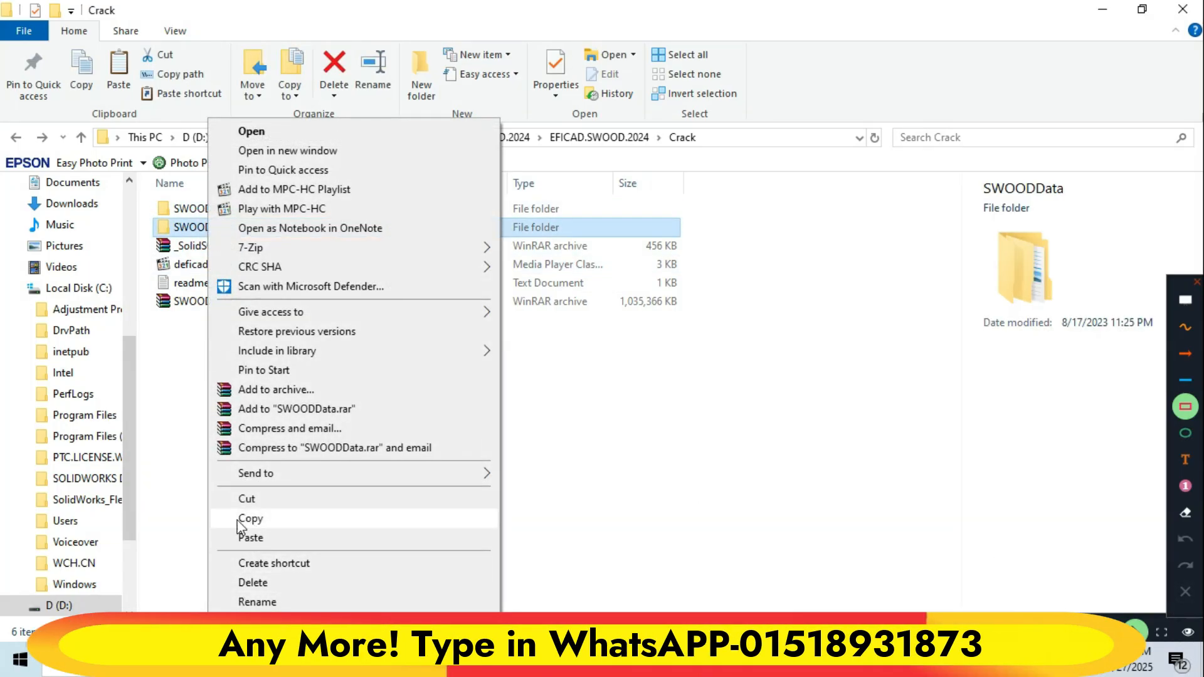
pyautogui.click(255, 518)
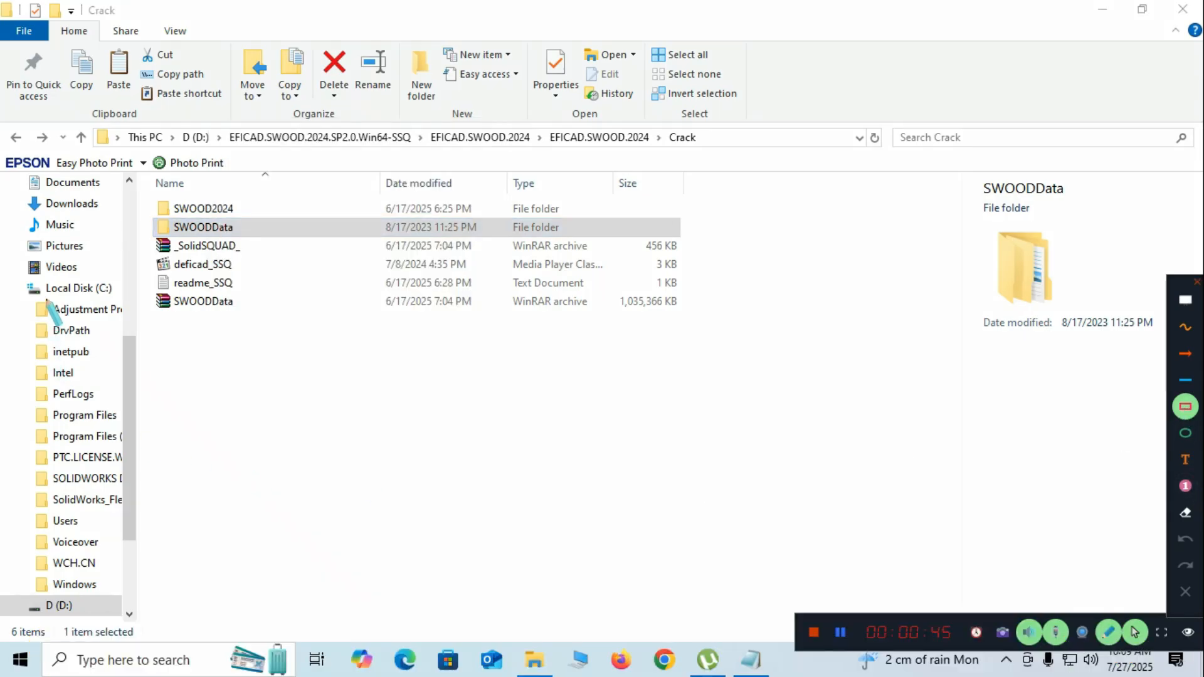
pyautogui.moveTo(7, 276); pyautogui.dragTo(132, 306)
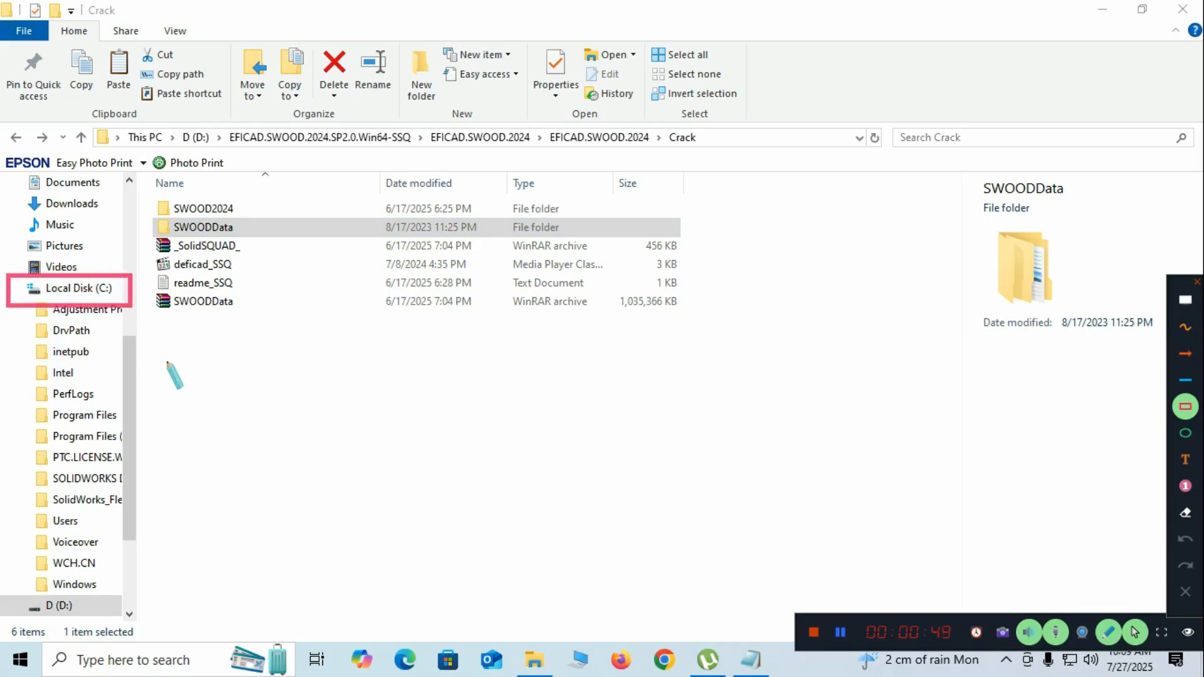
pyautogui.click(1186, 592)
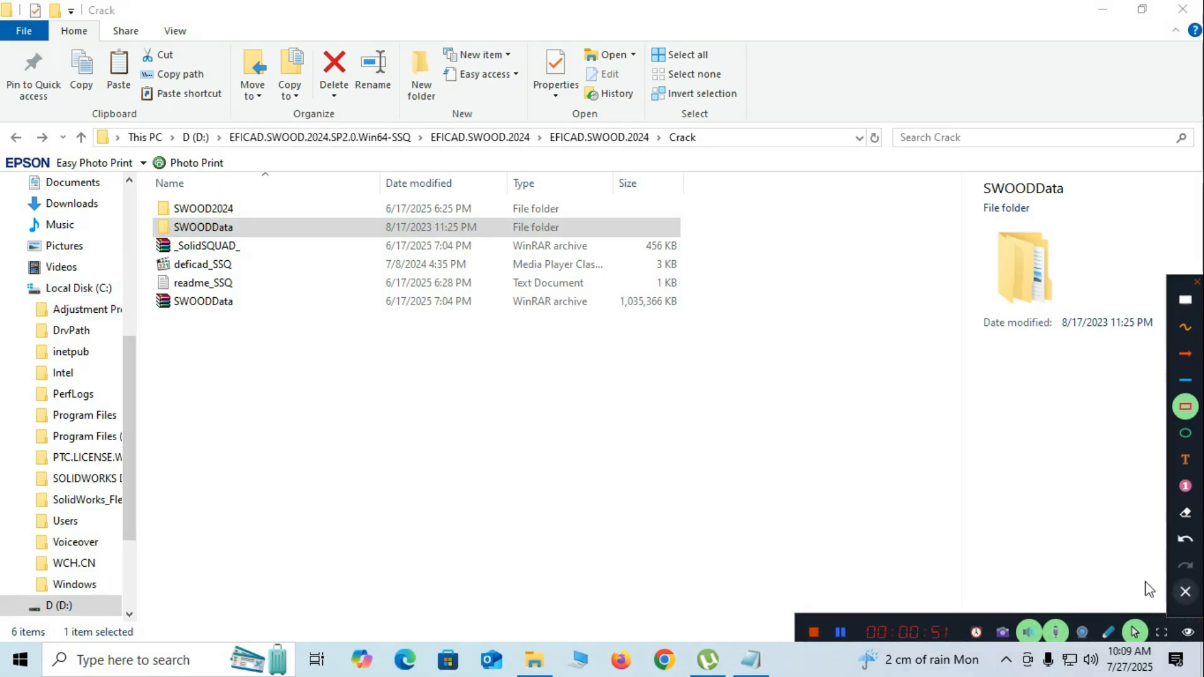
pyautogui.click(101, 295)
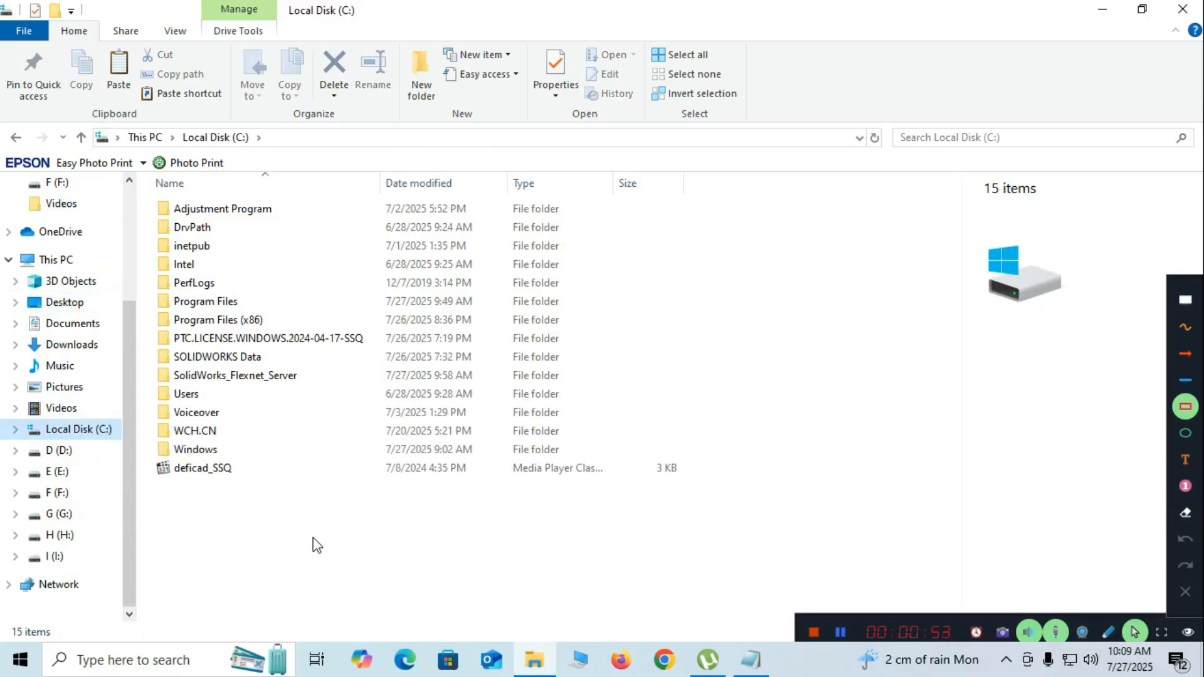
pyautogui.rightClick(301, 552)
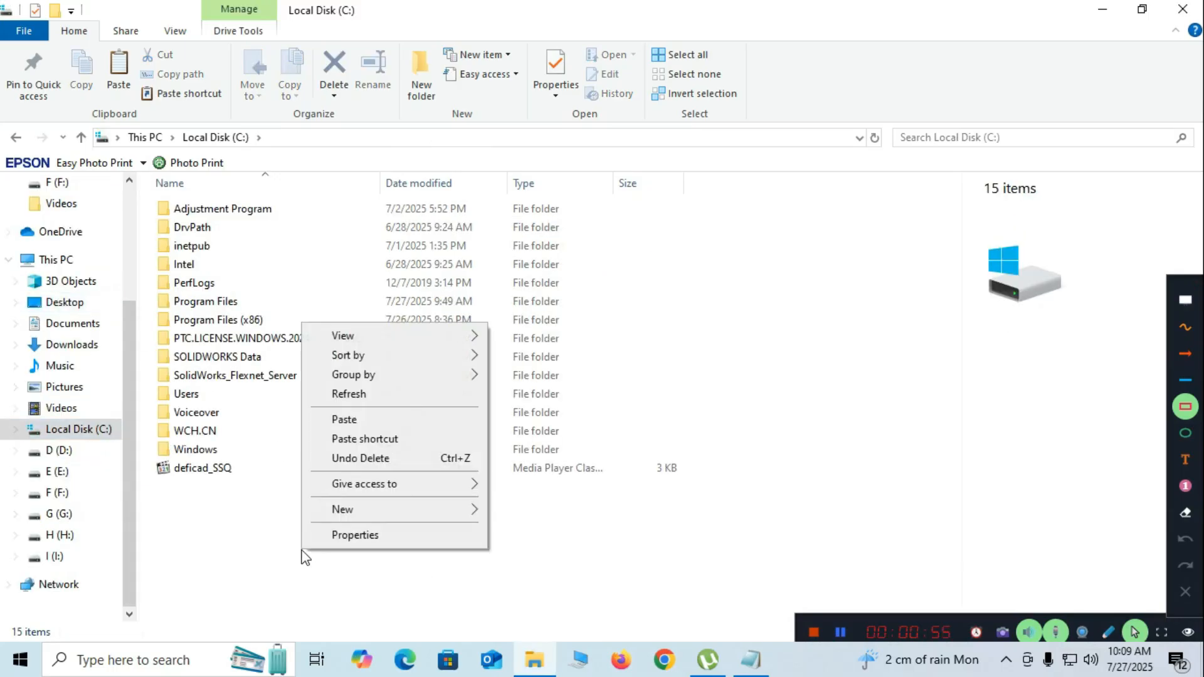
pyautogui.click(344, 421)
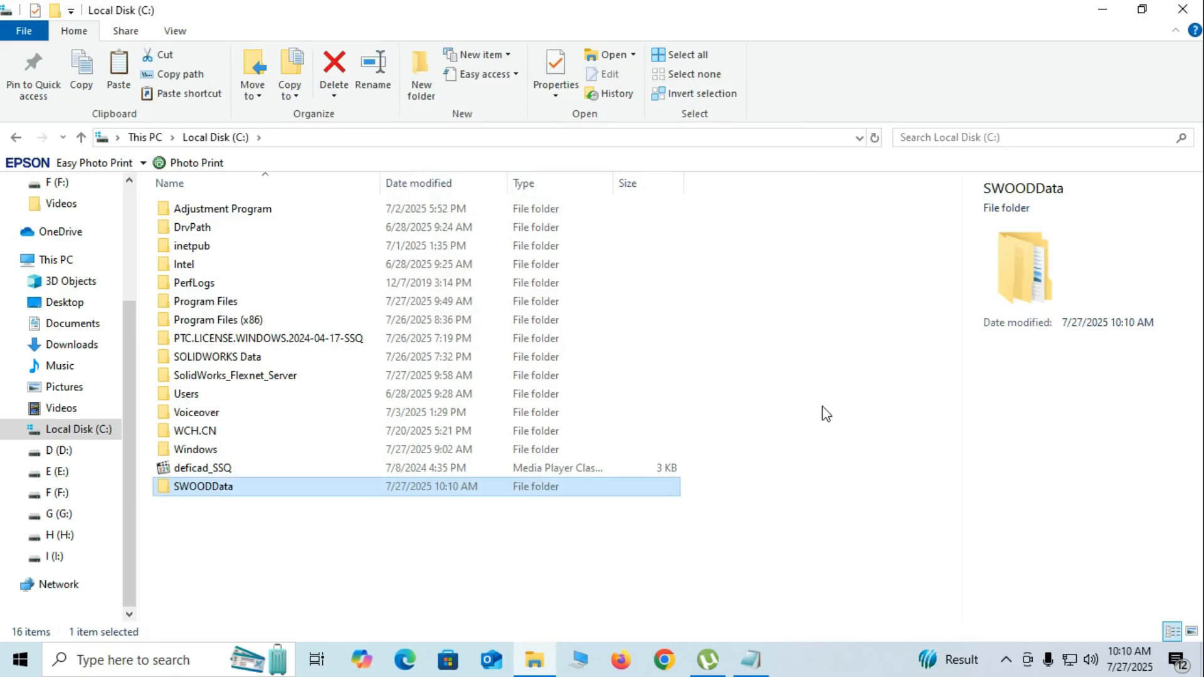
# Close the Local Disk (C:) window and launch SOLIDWORKS 2024 from the desktop
pyautogui.click(827, 417)
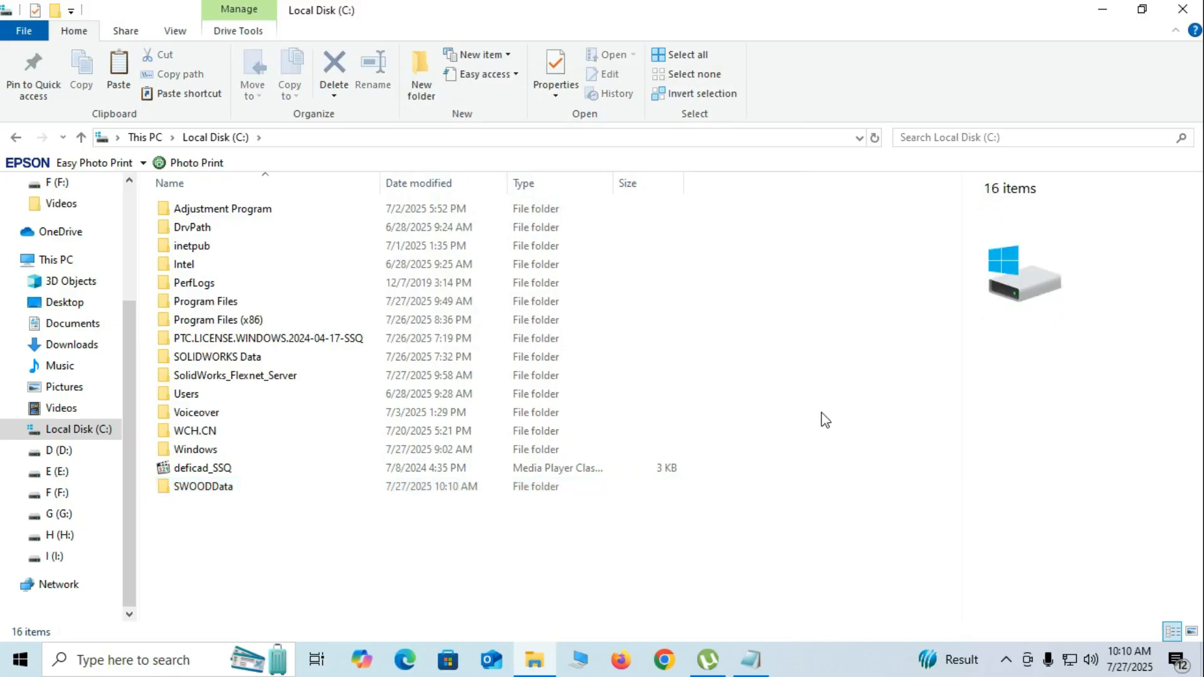
pyautogui.click(1182, 8)
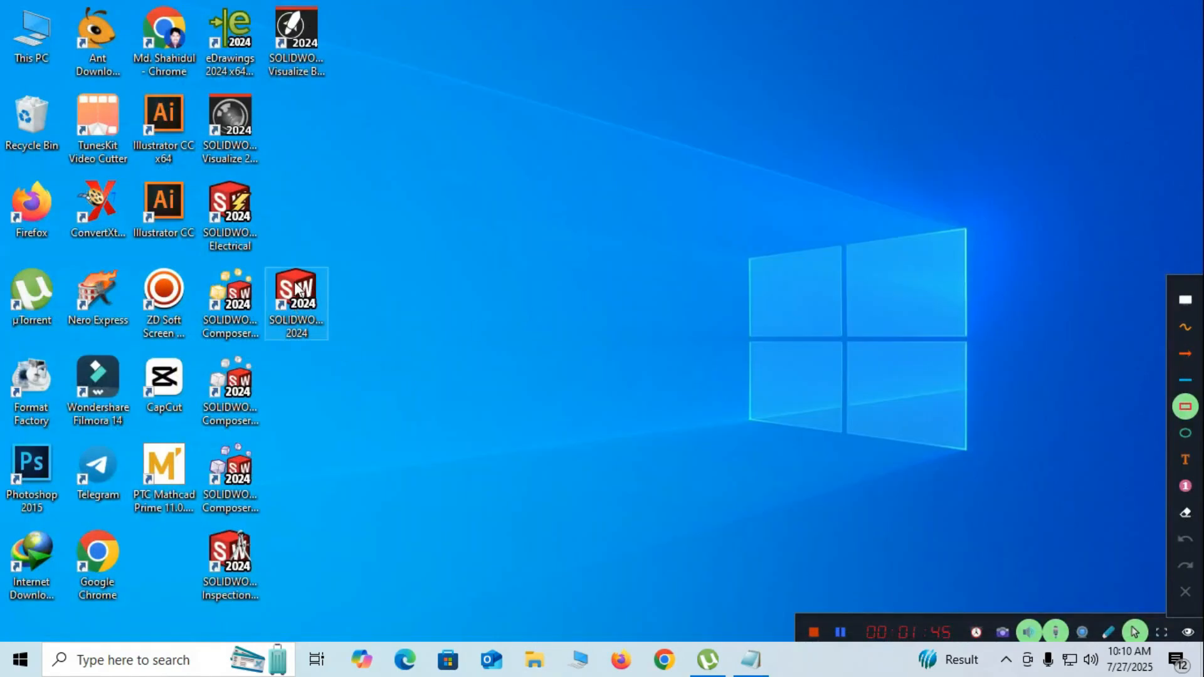
pyautogui.rightClick(296, 289)
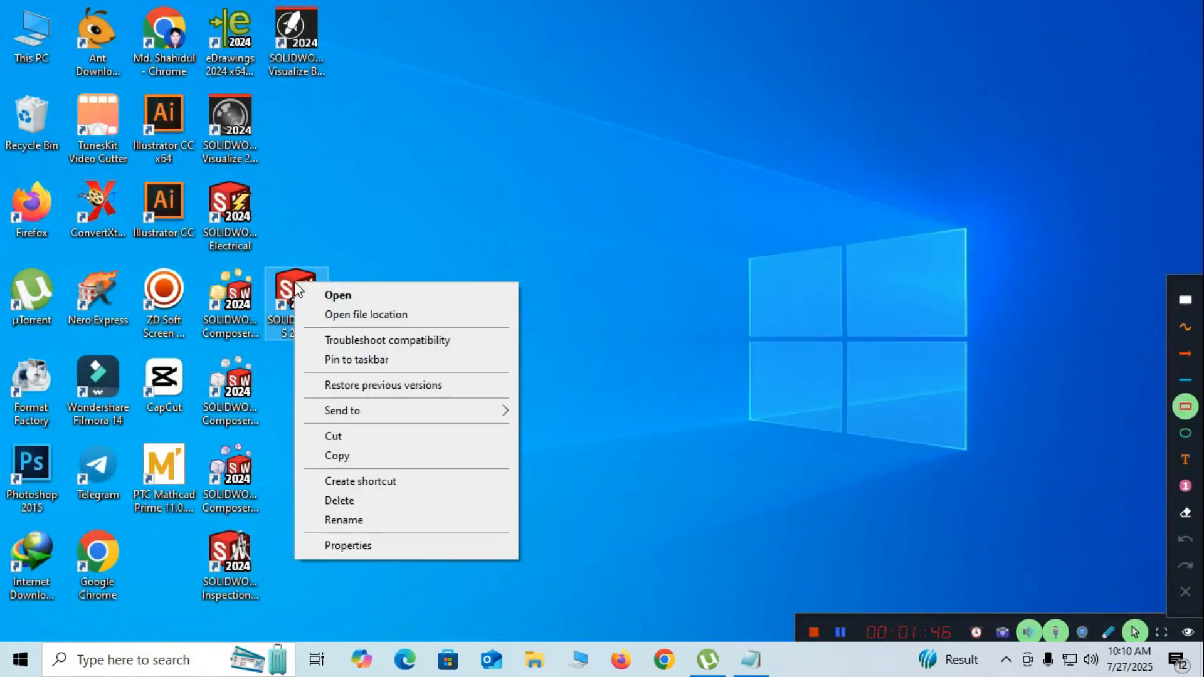
pyautogui.click(344, 300)
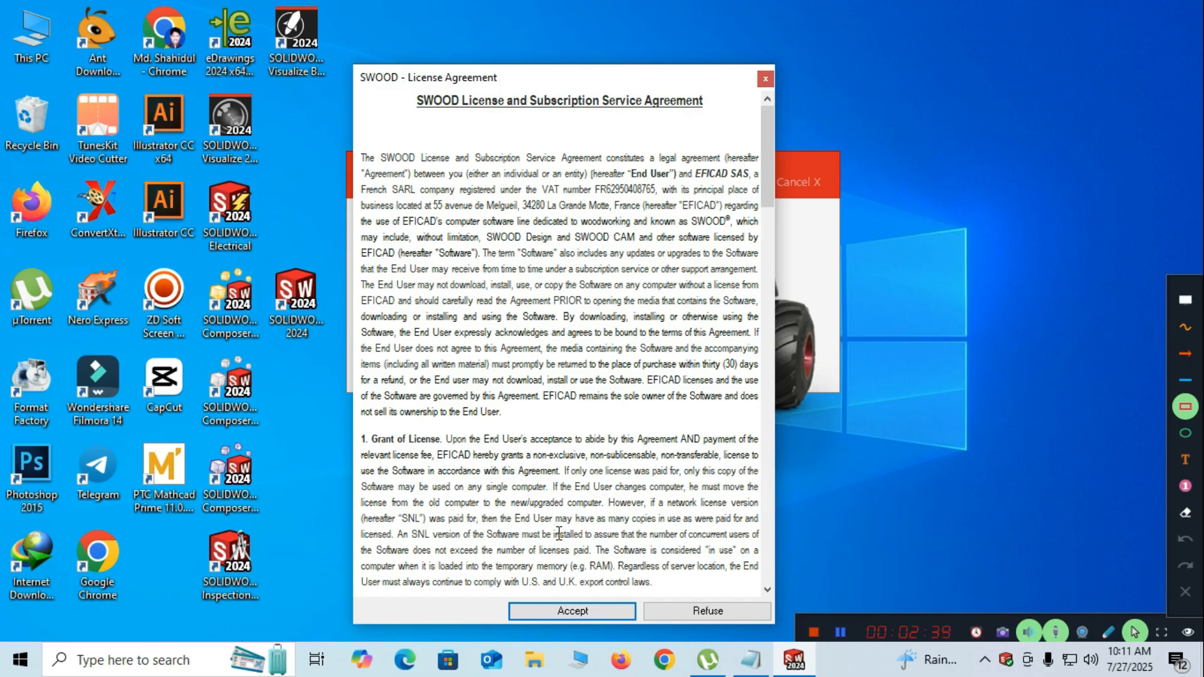
# Accept the SWOOD License and Subscription Service Agreement
pyautogui.moveTo(562, 89); pyautogui.dragTo(555, 48)
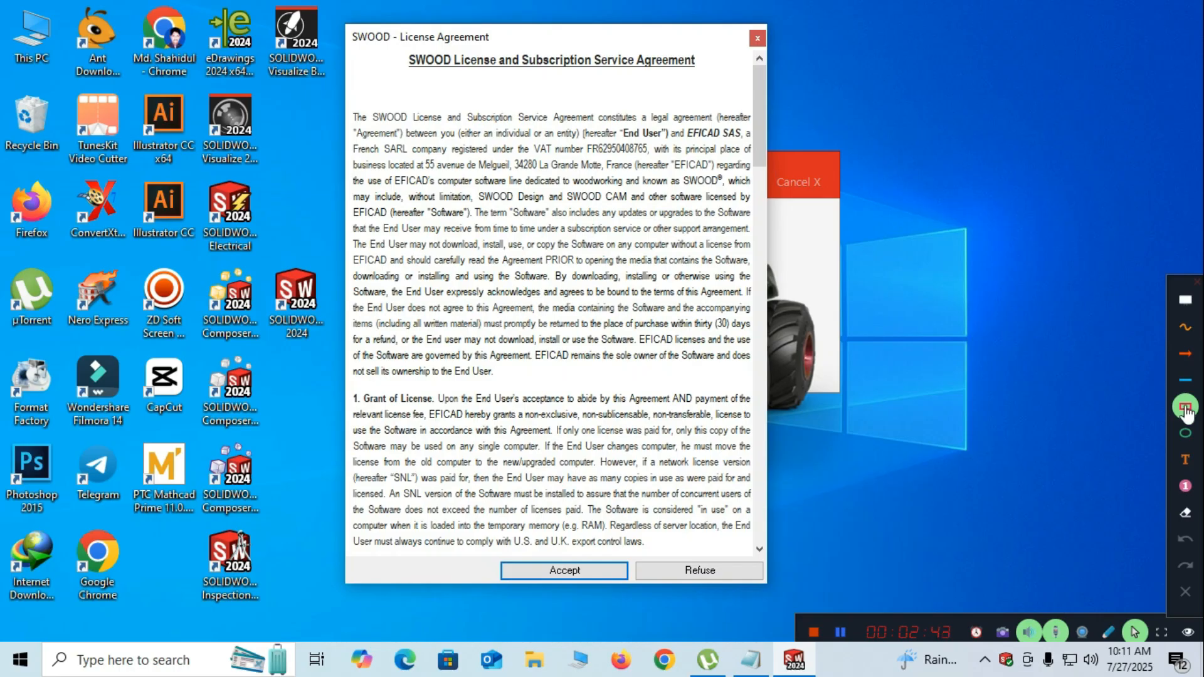
pyautogui.click(1109, 633)
pyautogui.moveTo(450, 557)
pyautogui.mouseDown()
pyautogui.moveTo(502, 578)
pyautogui.moveTo(641, 588)
pyautogui.mouseUp()
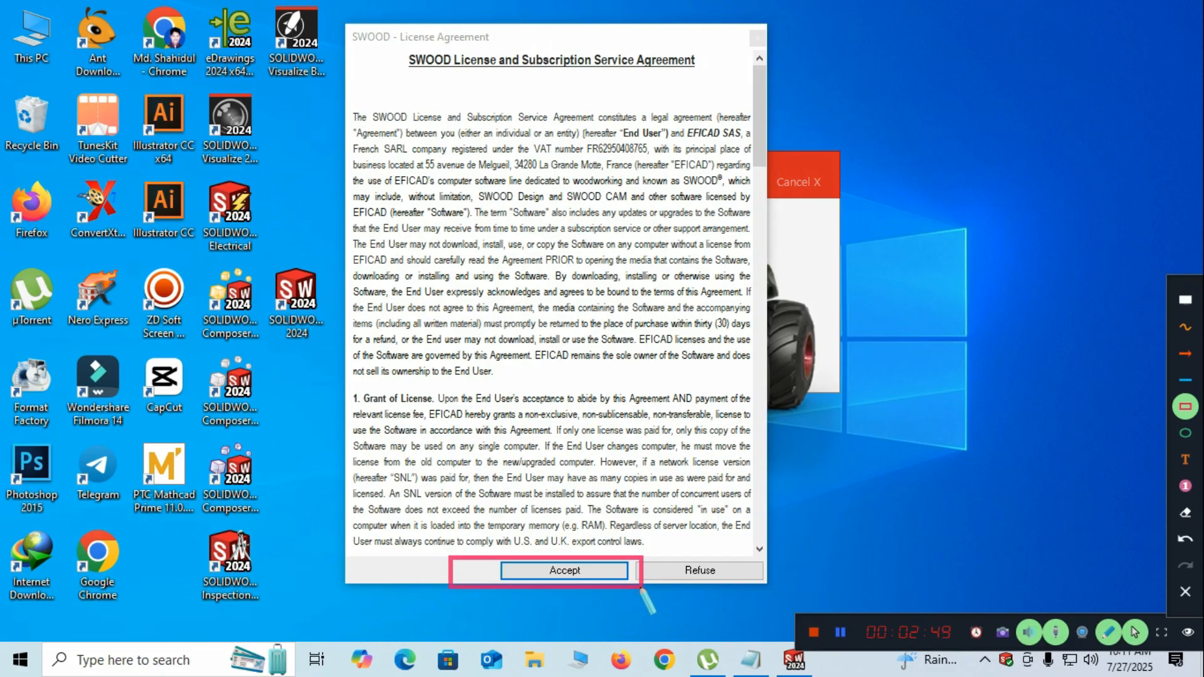
pyautogui.click(1108, 633)
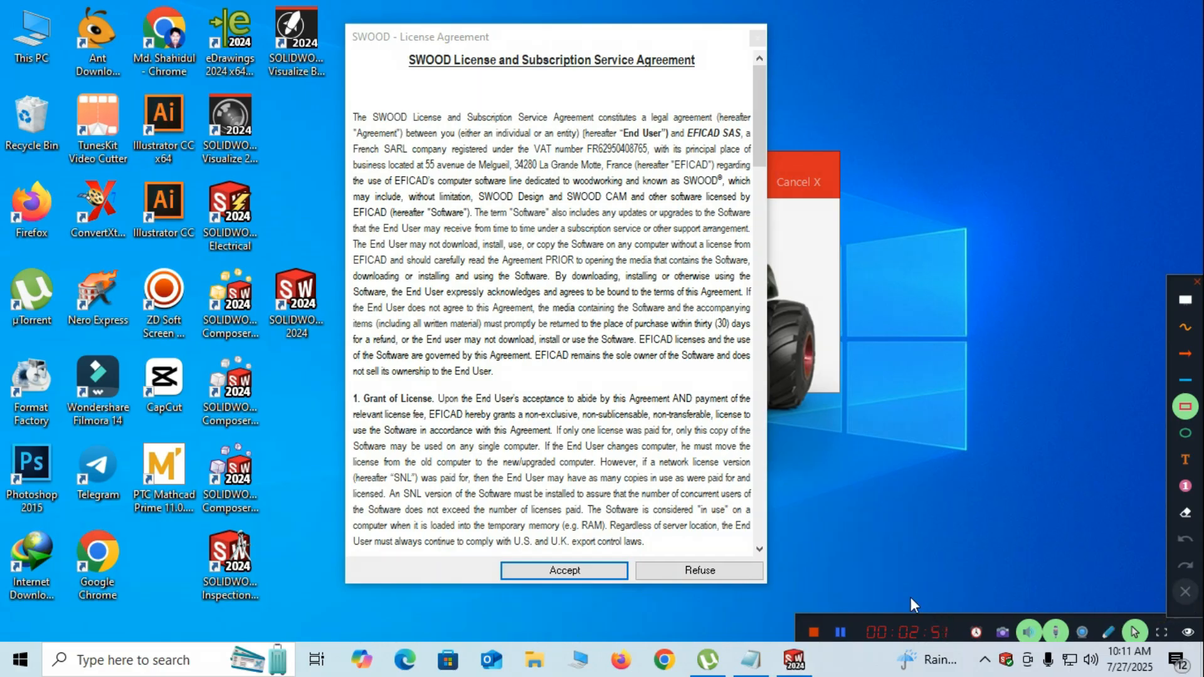
pyautogui.click(574, 571)
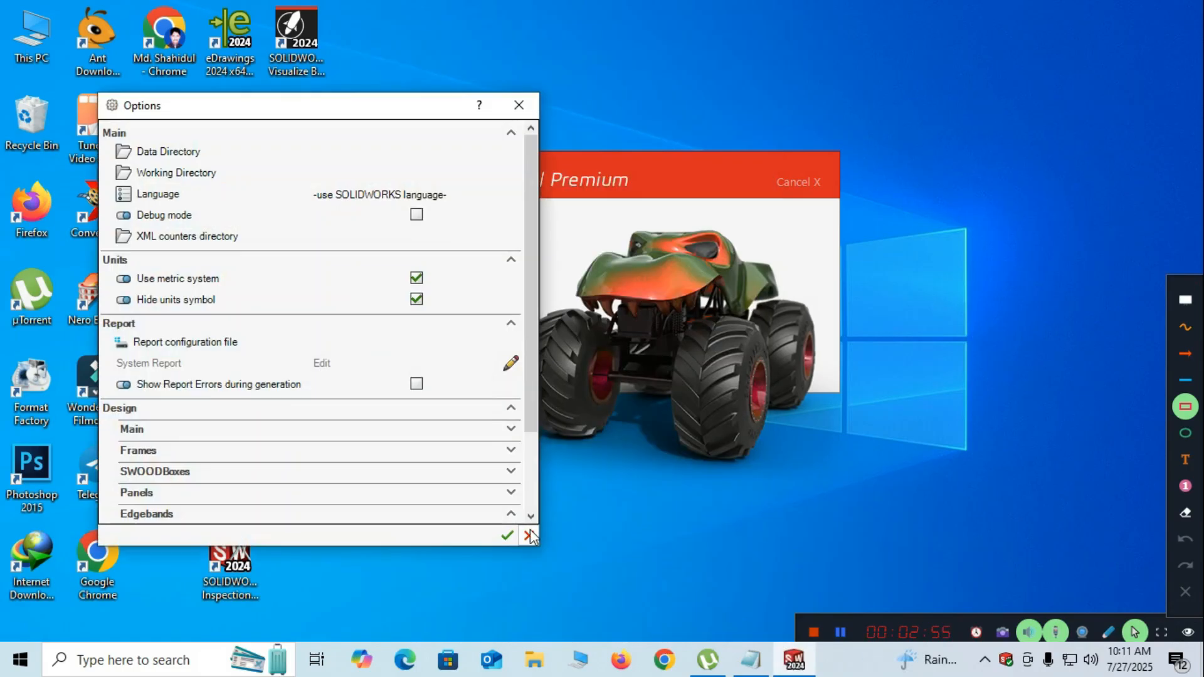
# Set the Data Directory in the SWOOD options to the folder C:\SWOODData
pyautogui.click(180, 155)
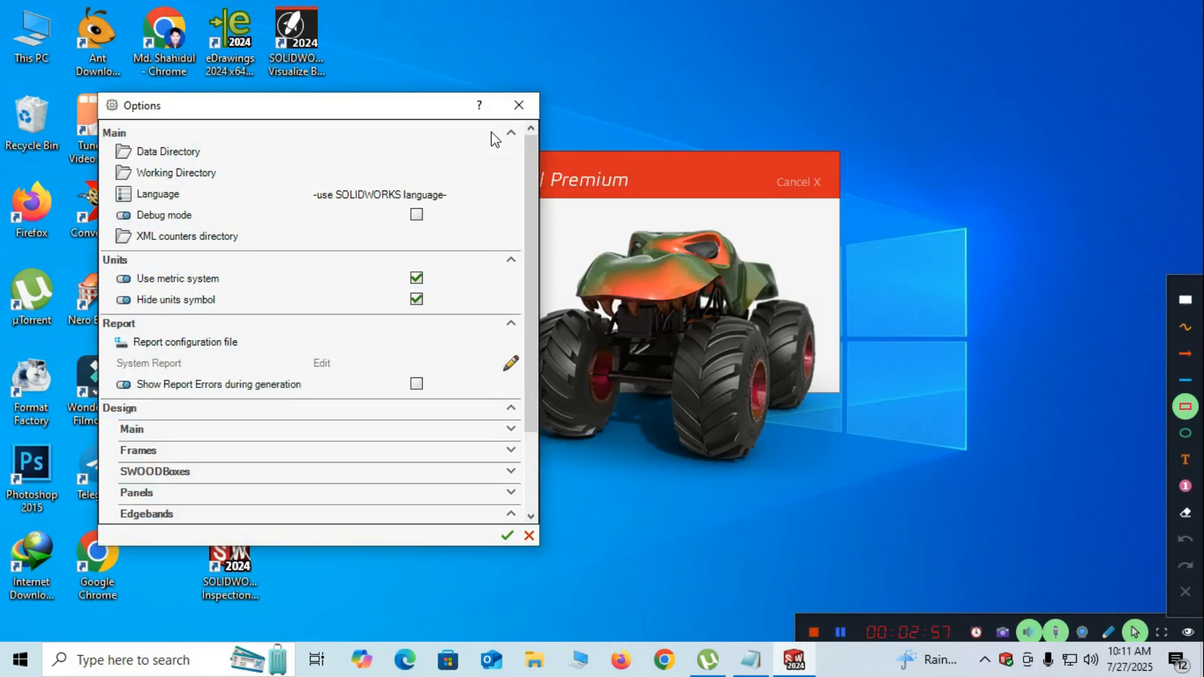
pyautogui.click(507, 155)
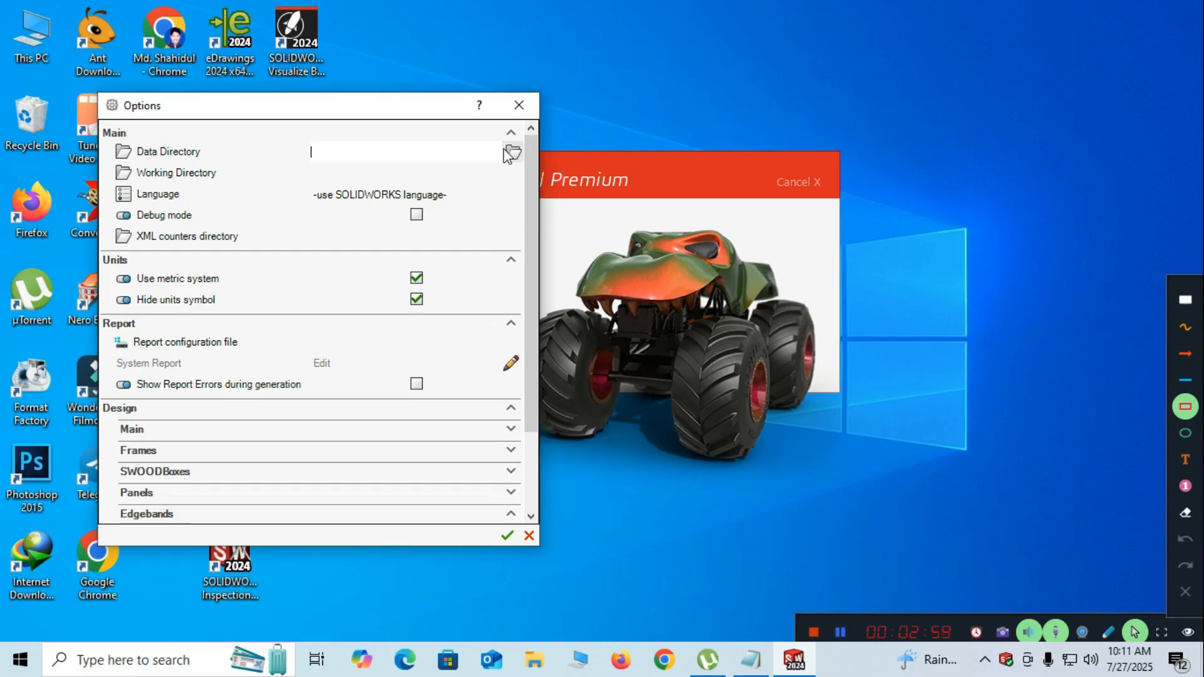
pyautogui.click(513, 153)
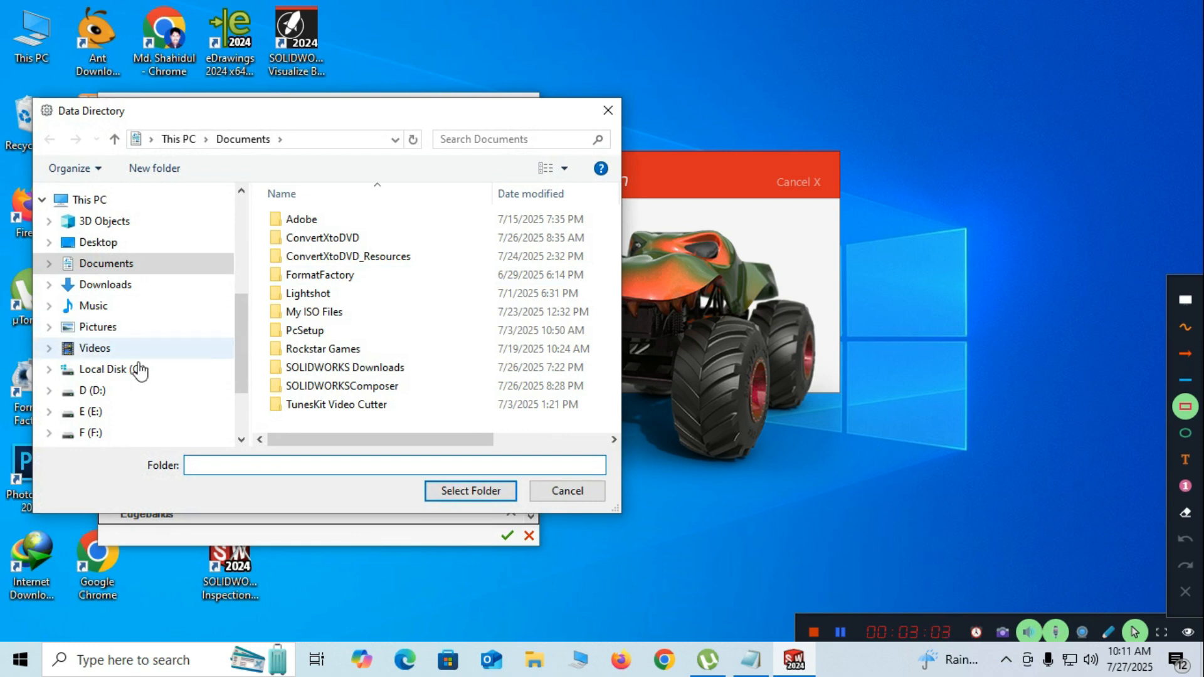
pyautogui.click(123, 375)
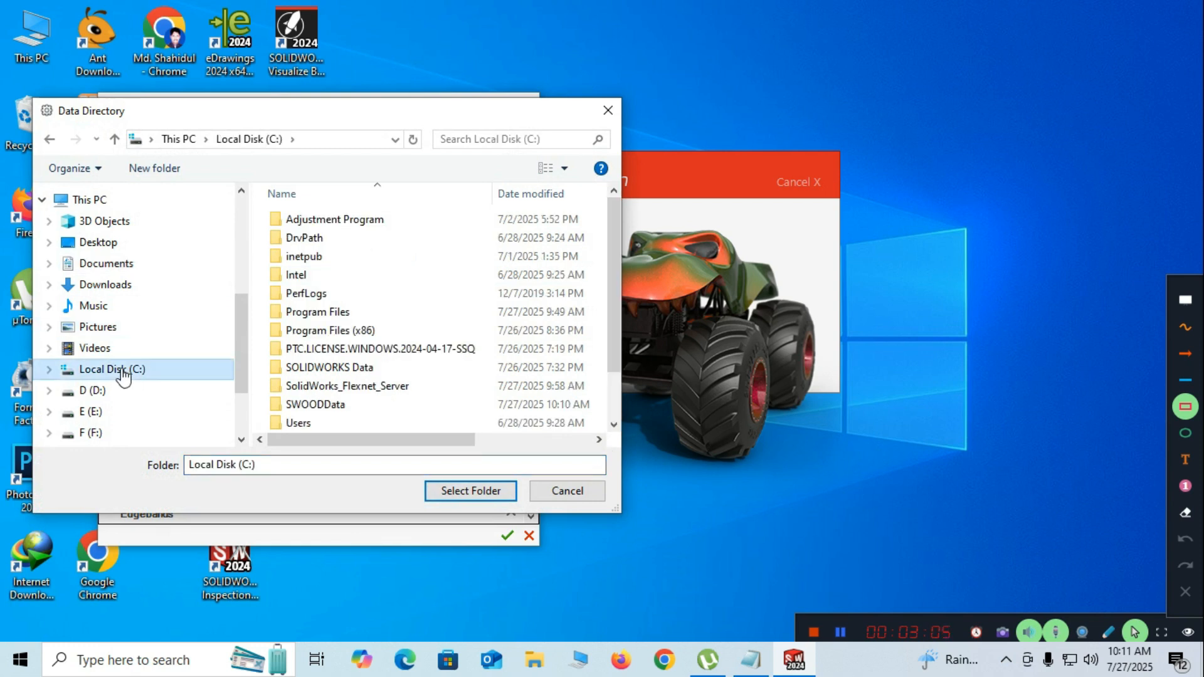
pyautogui.click(311, 405)
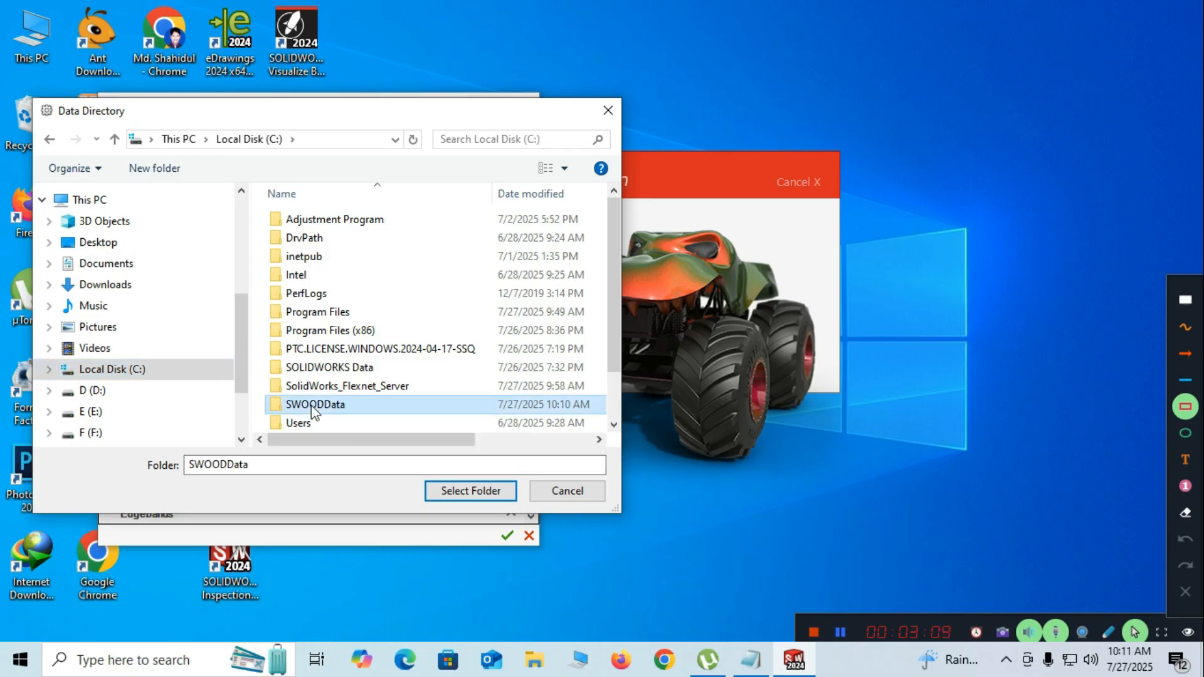
pyautogui.click(464, 496)
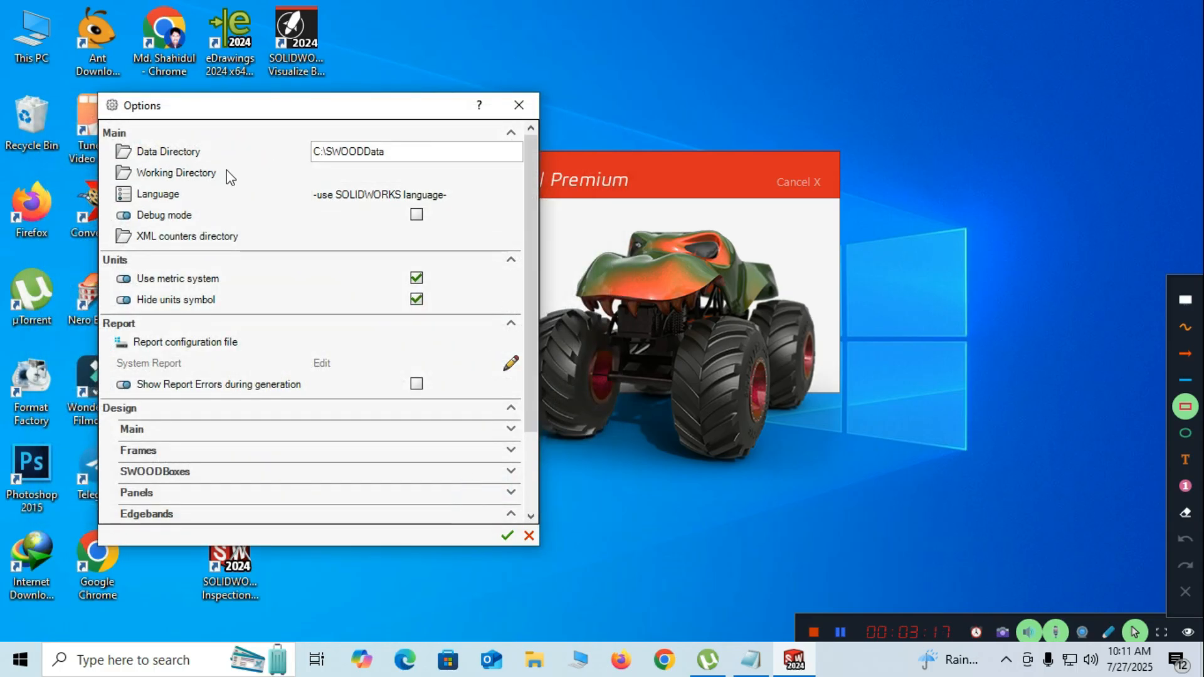
# Set the Working Directory in the SWOOD options to the folder C:\SWOODData
pyautogui.click(371, 178)
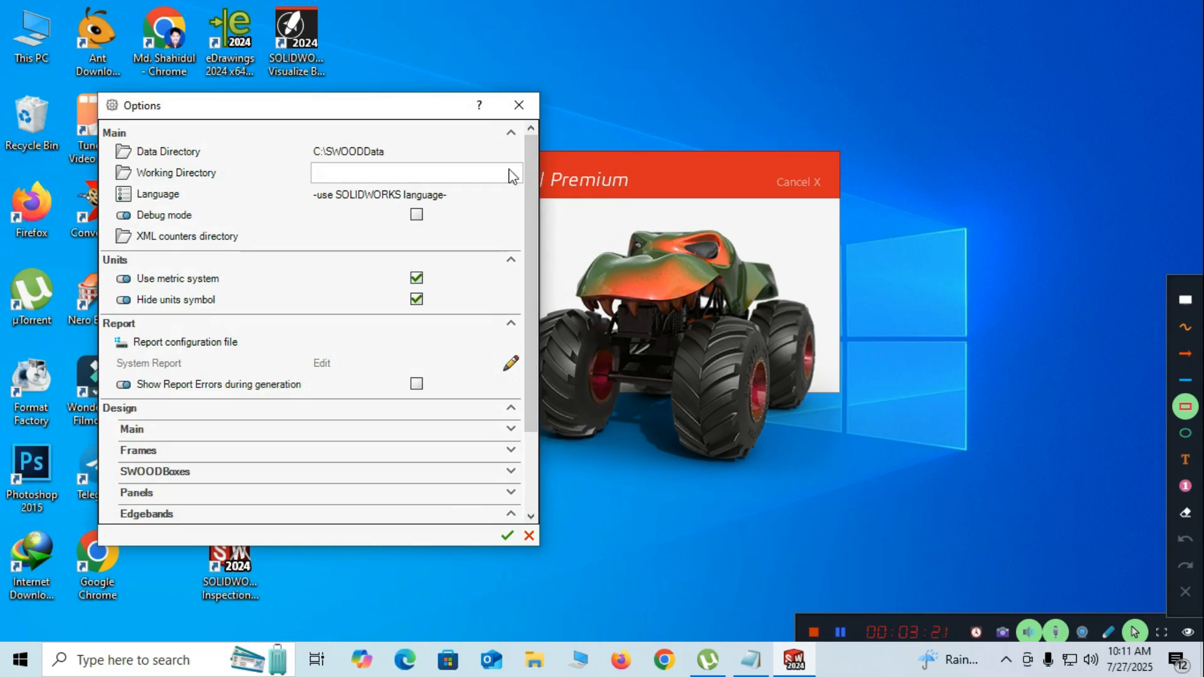
pyautogui.click(513, 175)
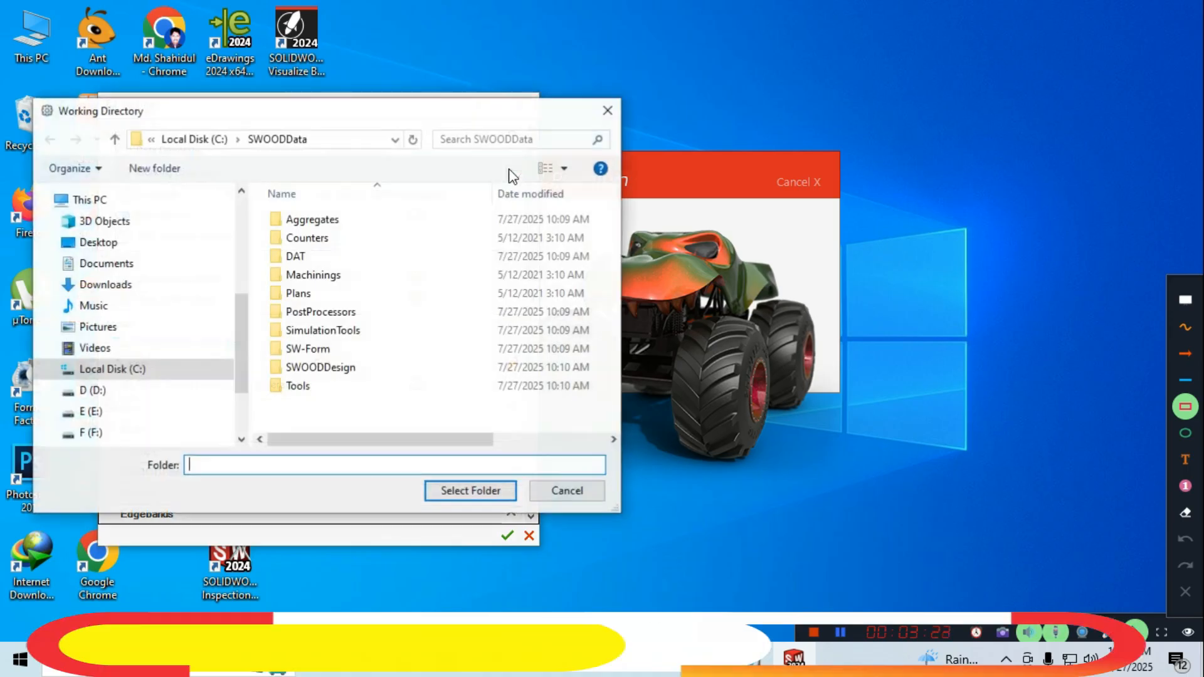
pyautogui.click(116, 375)
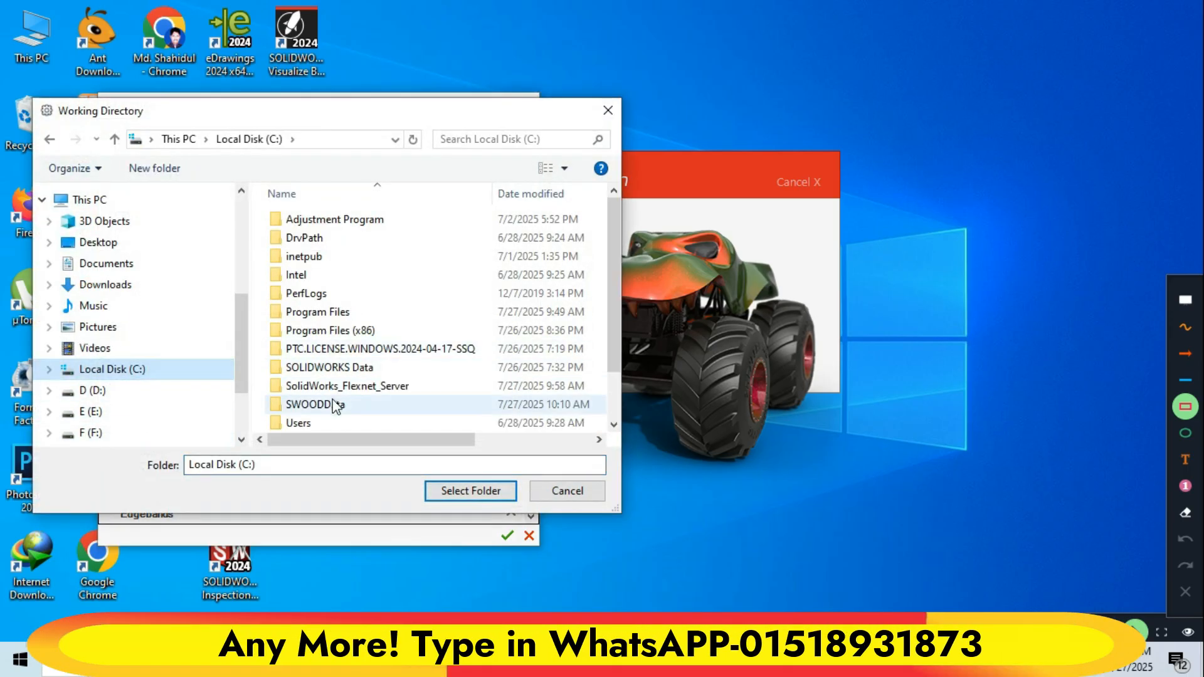
pyautogui.click(314, 408)
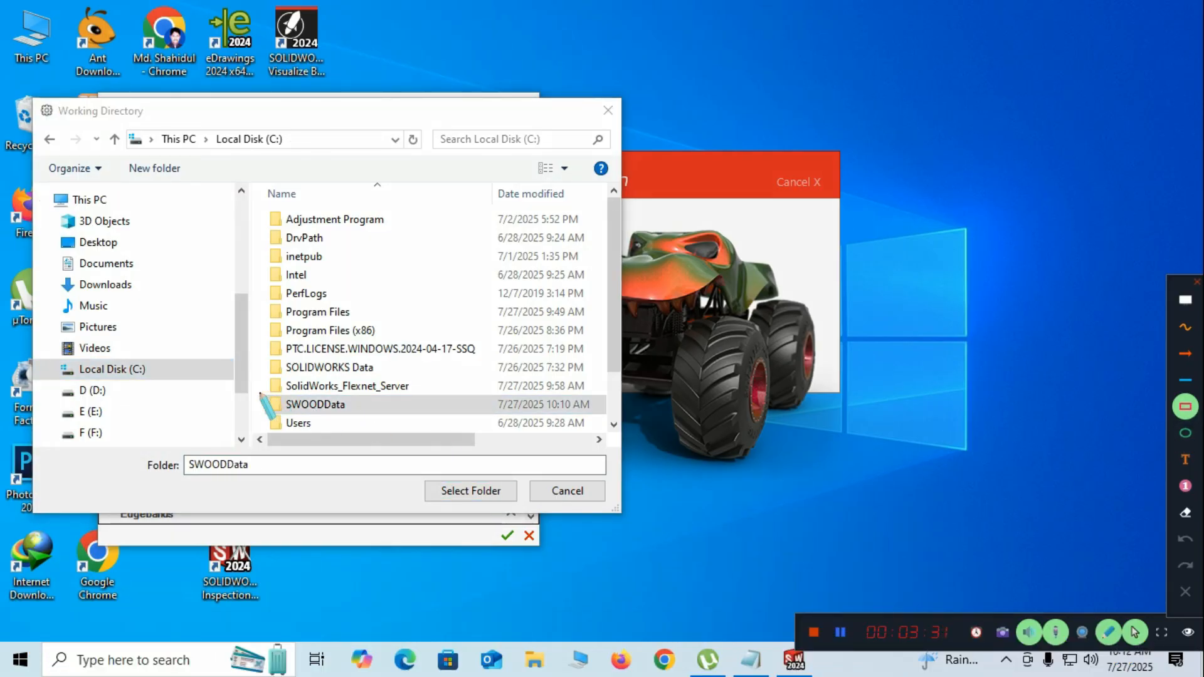
pyautogui.moveTo(260, 393); pyautogui.dragTo(322, 424)
pyautogui.moveTo(367, 424); pyautogui.dragTo(375, 425)
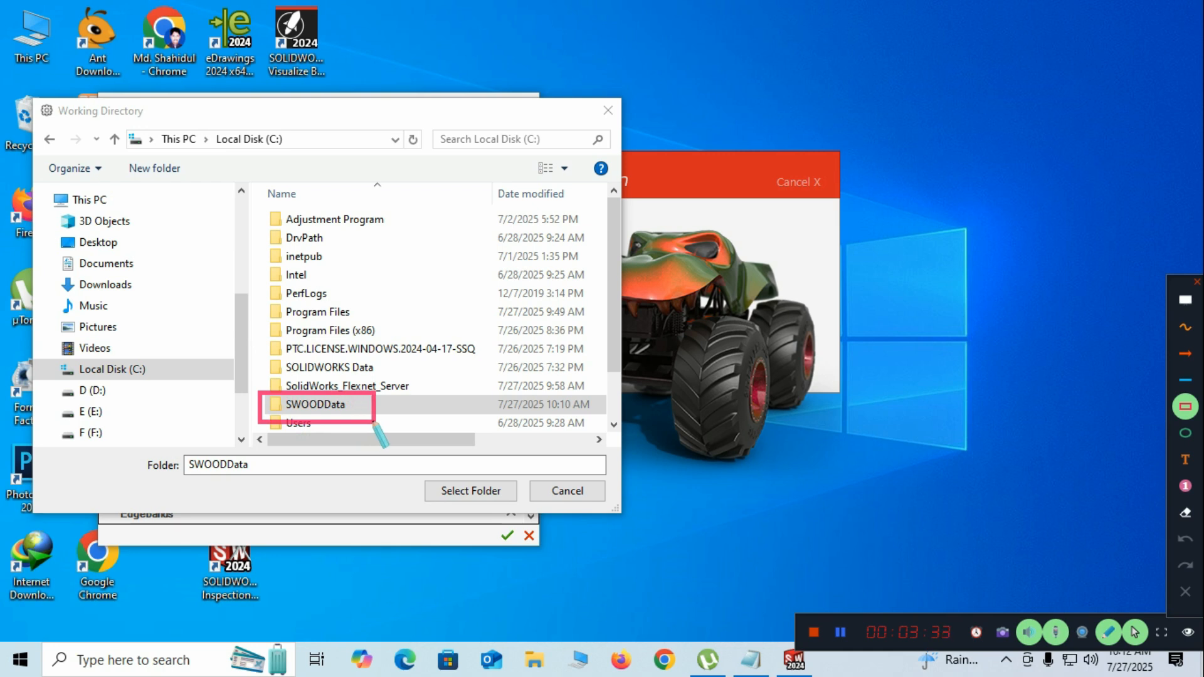
pyautogui.press('Escape')
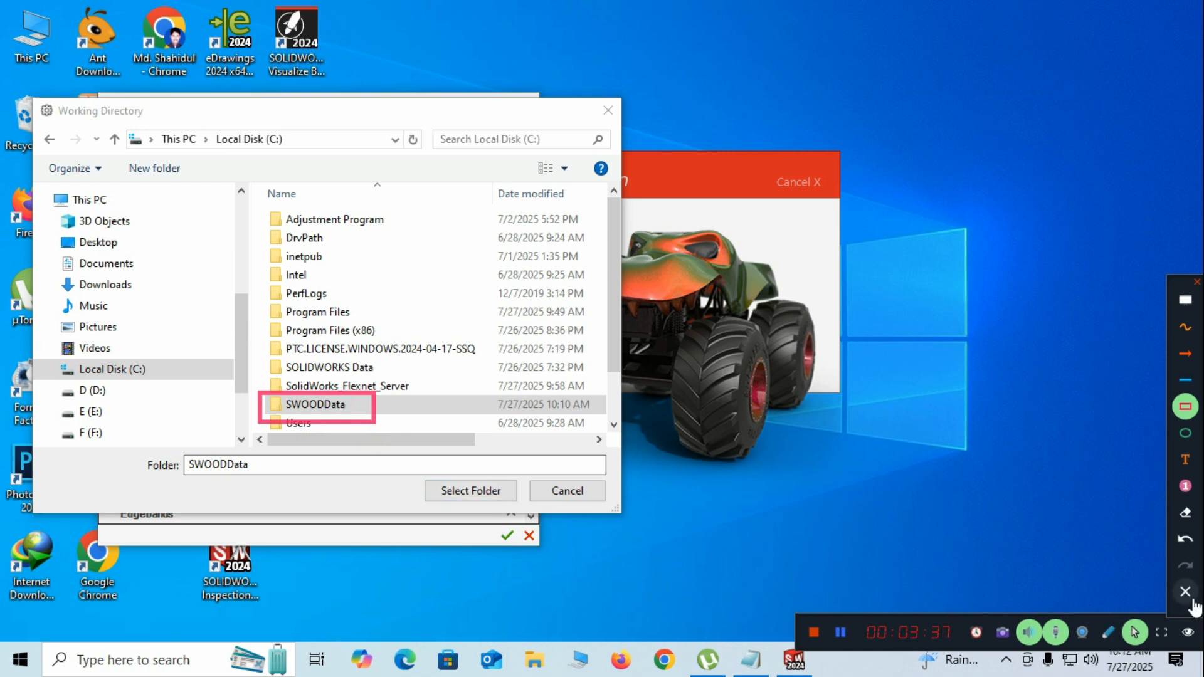
pyautogui.click(1186, 592)
pyautogui.click(337, 408)
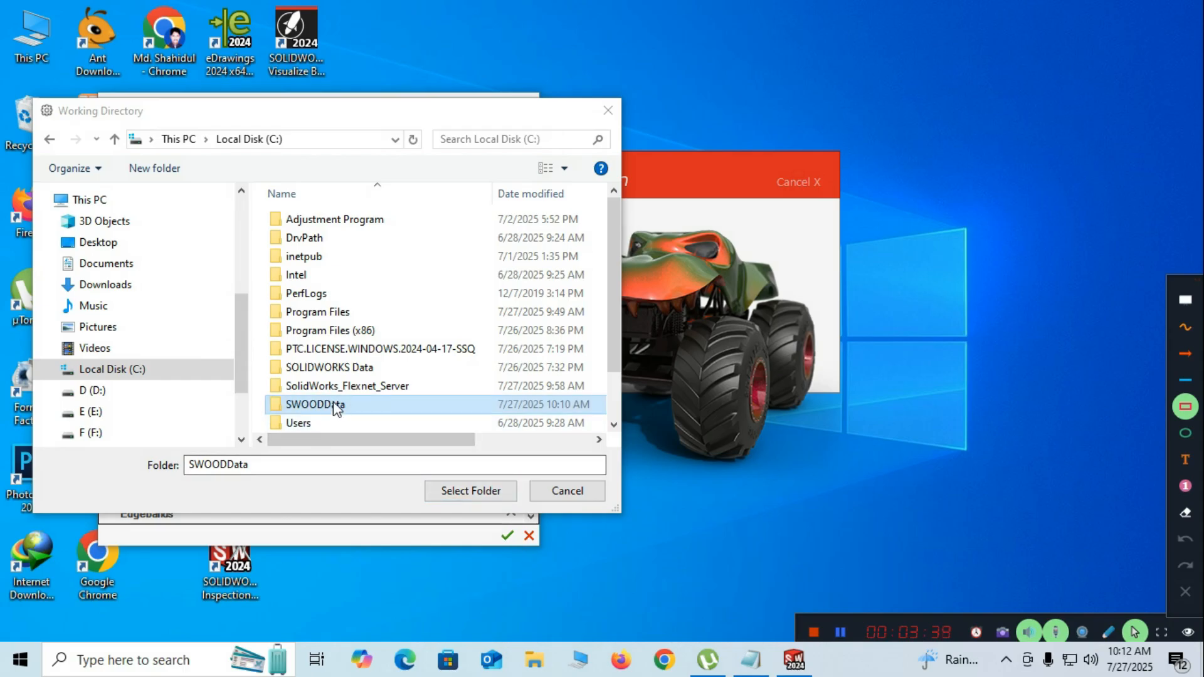
pyautogui.click(468, 496)
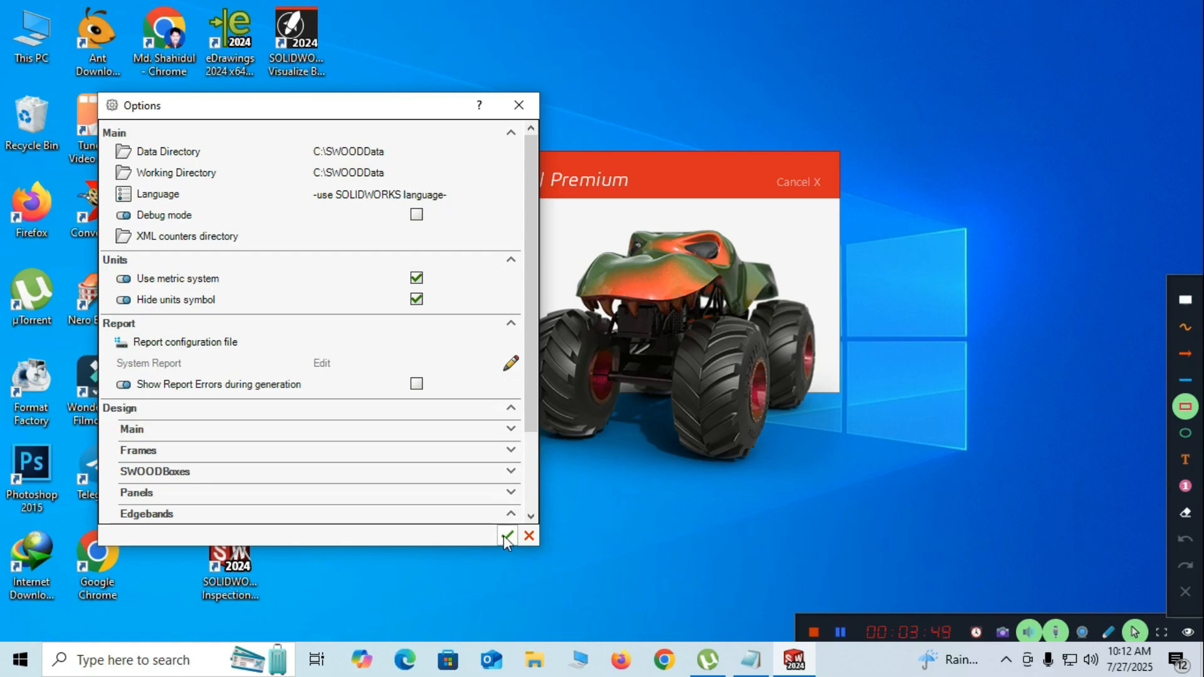
# Confirm the SWOOD options to save the data and working directories and let SOLIDWORKS finish starting
pyautogui.click(1186, 353)
pyautogui.moveTo(639, 345); pyautogui.dragTo(507, 534)
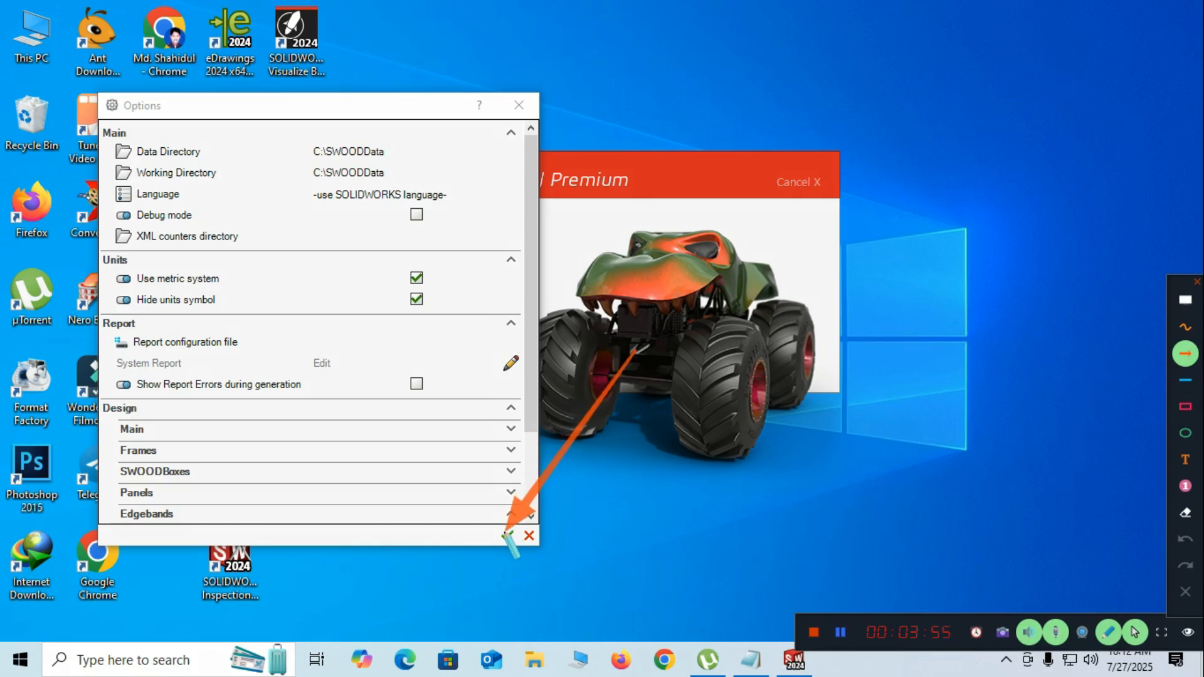
pyautogui.click(1185, 591)
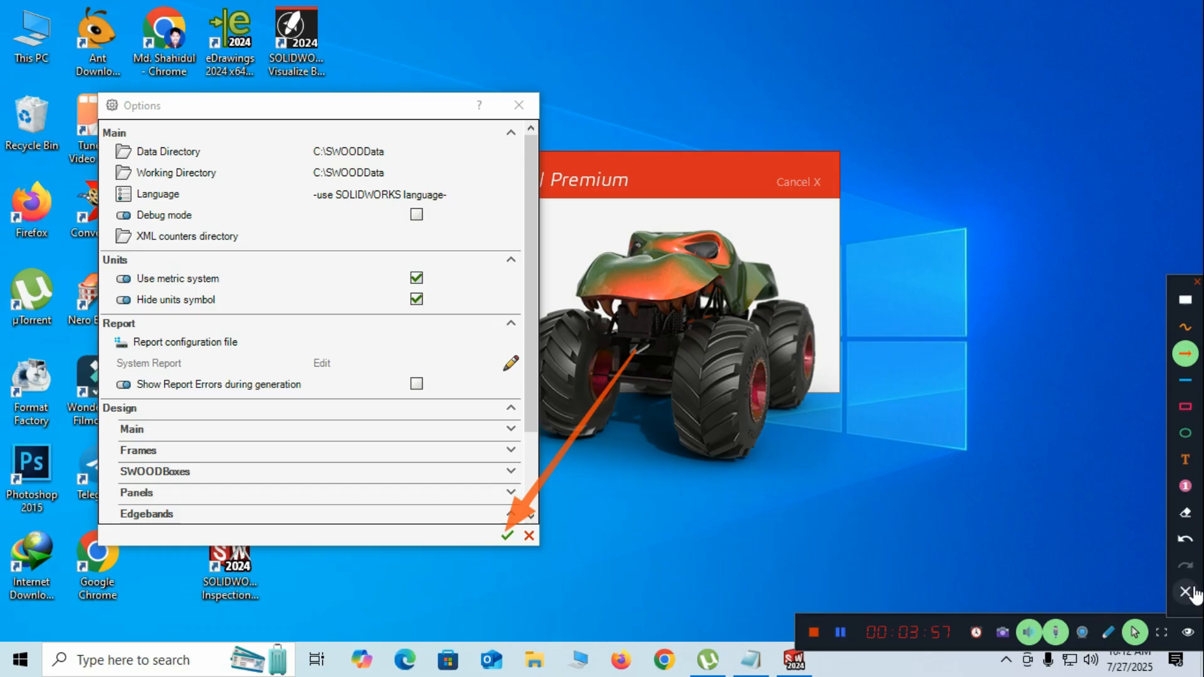
pyautogui.click(503, 538)
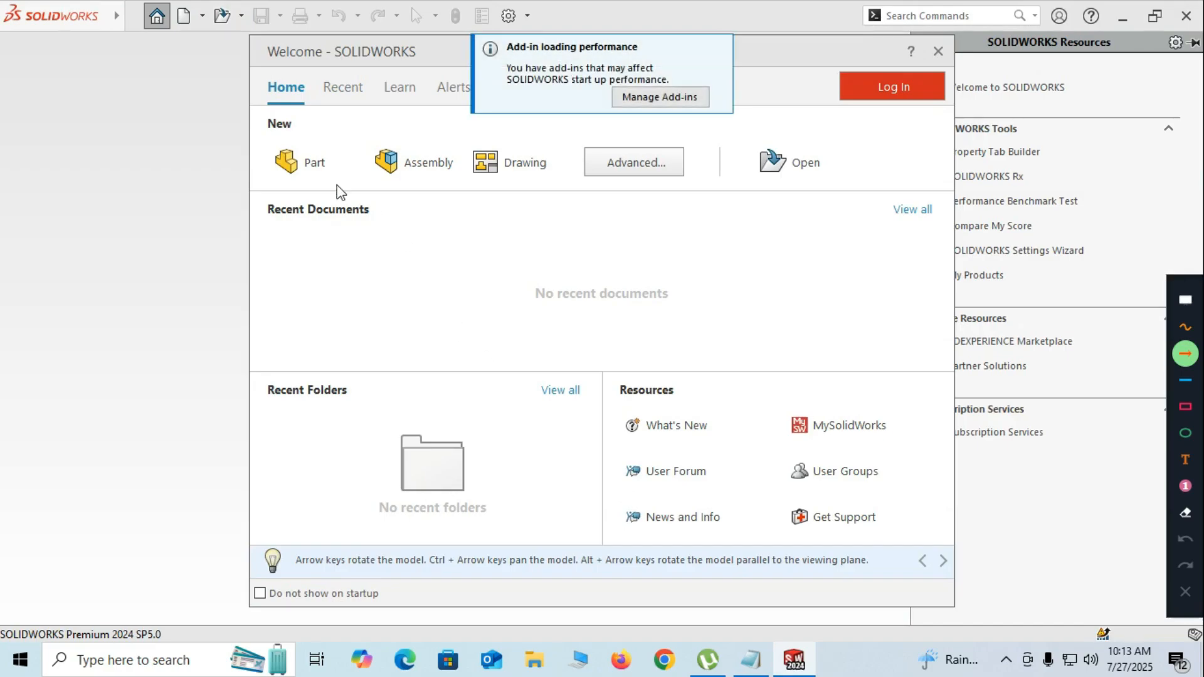
# Create a new part document, then open the add-ins manager from the loading performance notice and accept the existing add-in selection
pyautogui.click(291, 167)
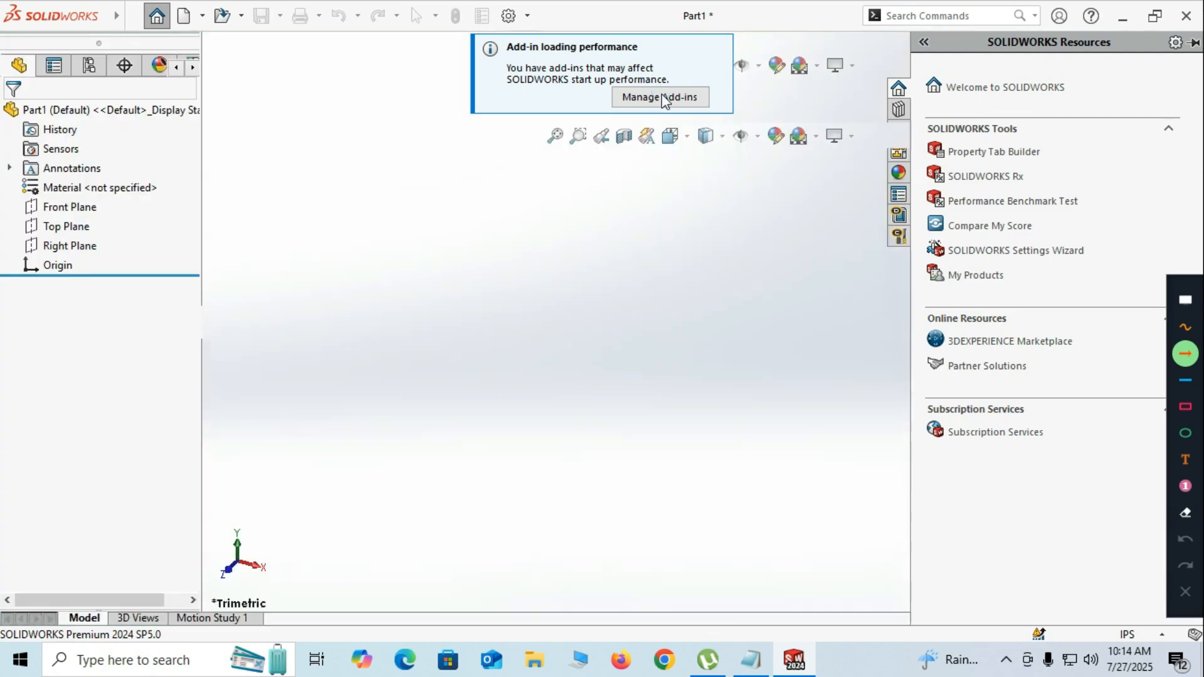
pyautogui.click(661, 96)
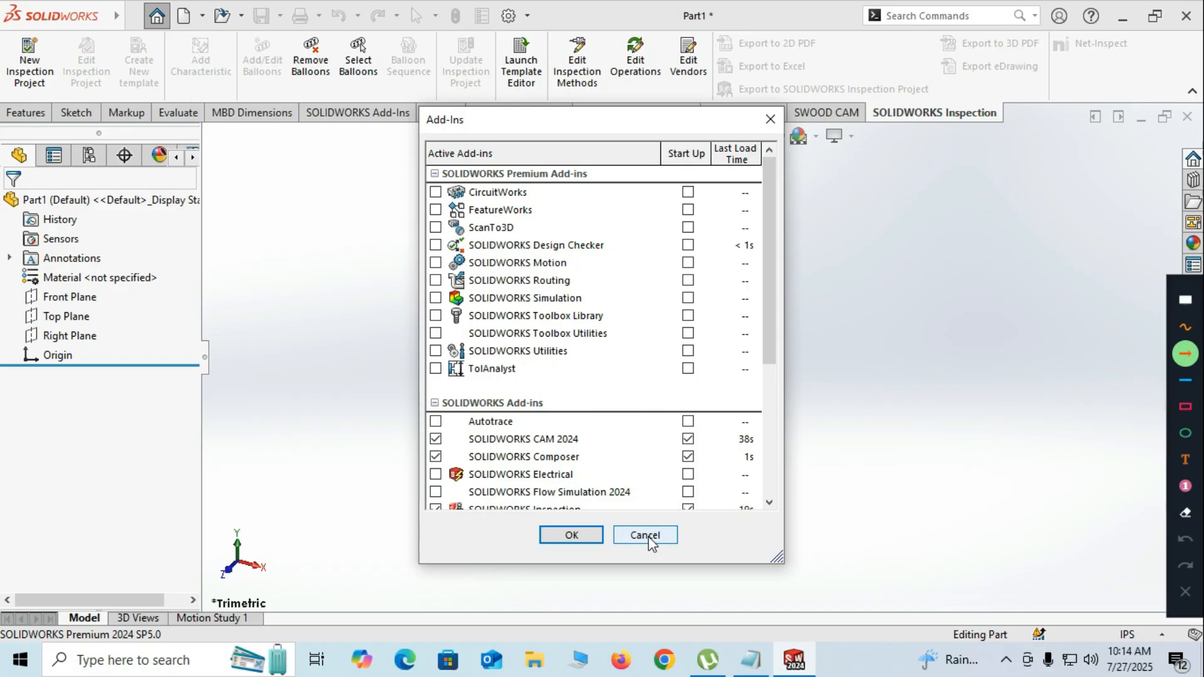
pyautogui.click(571, 536)
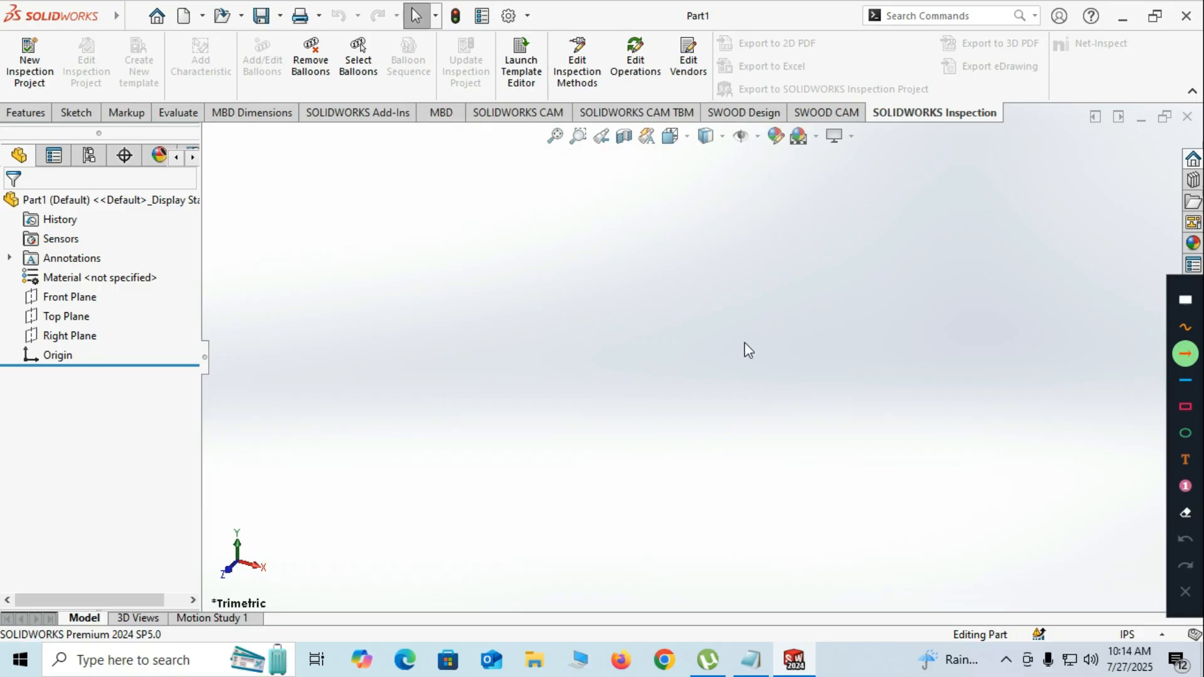
# Examine the SWOOD Design and SWOOD CAM command sets and browse the other SOLIDWORKS command sets in the new part
pyautogui.click(739, 120)
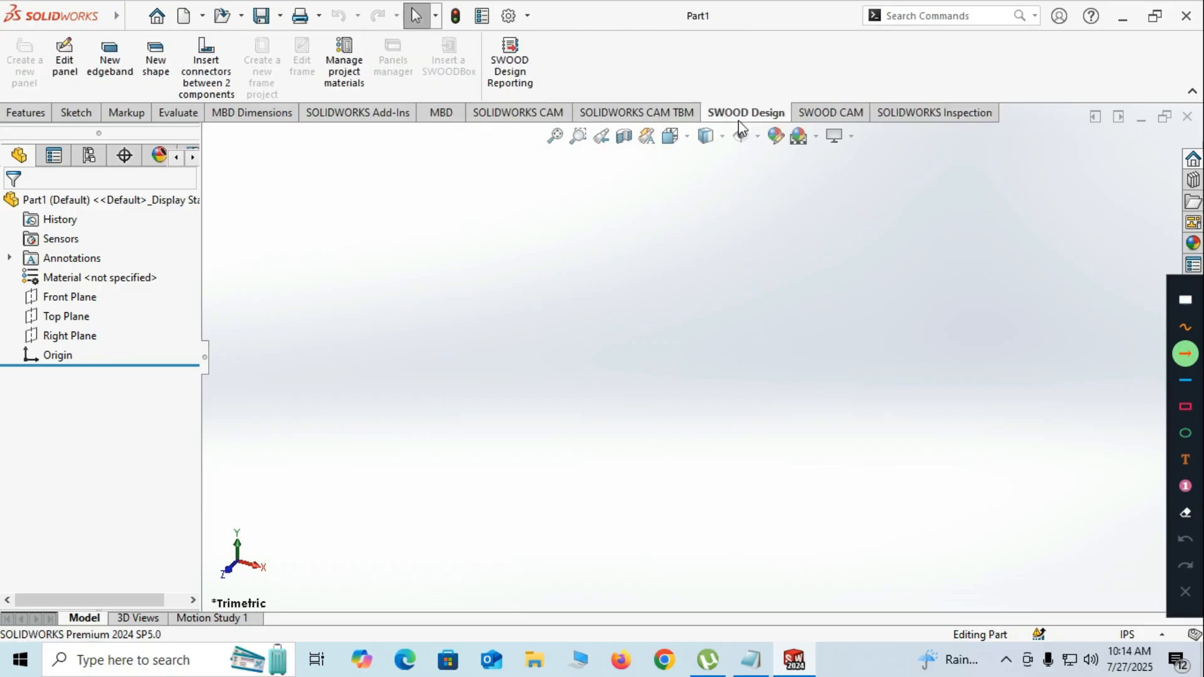
pyautogui.click(828, 116)
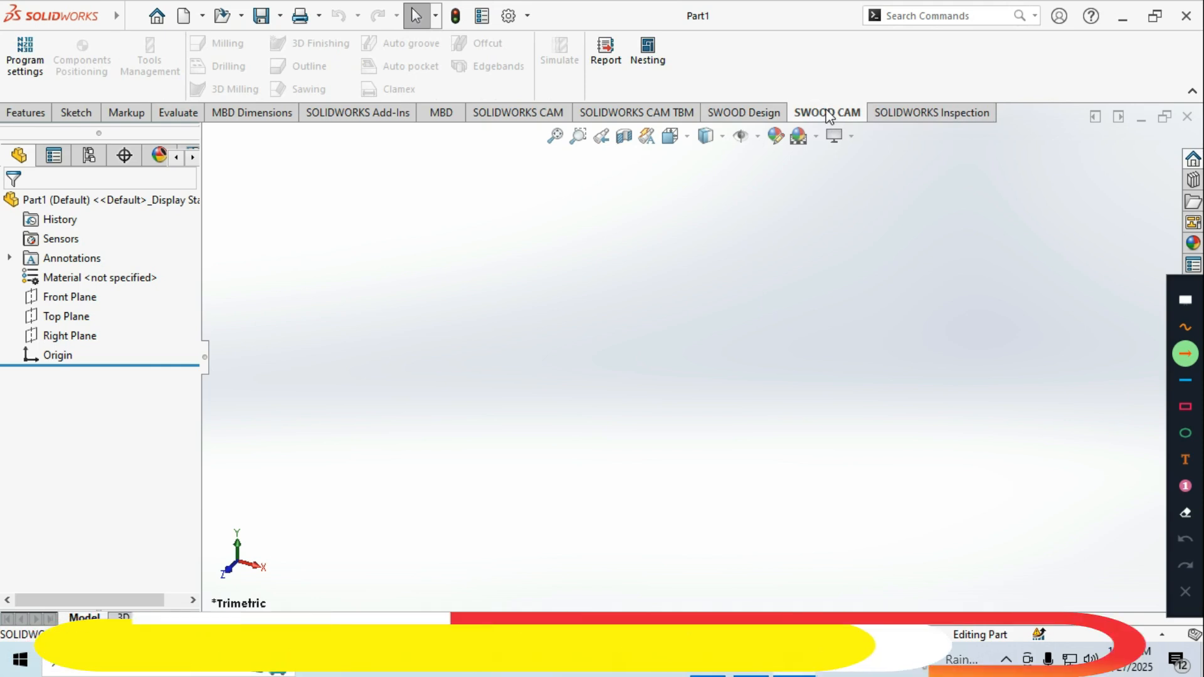
pyautogui.click(328, 118)
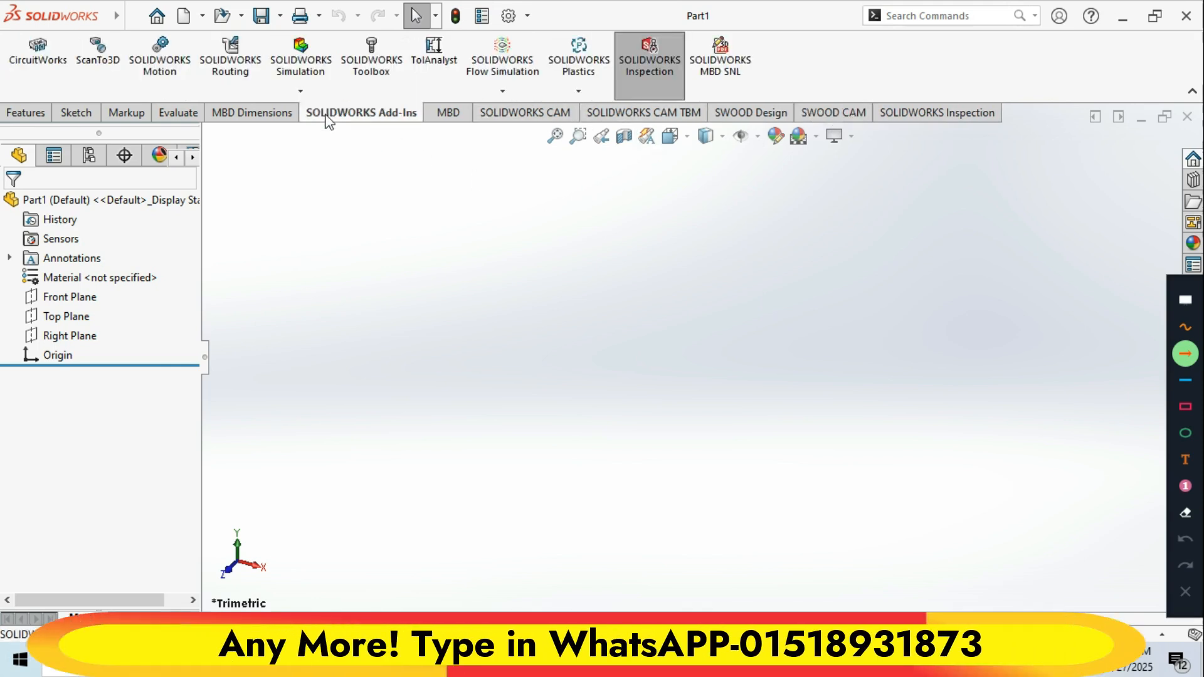
pyautogui.click(246, 118)
pyautogui.click(179, 120)
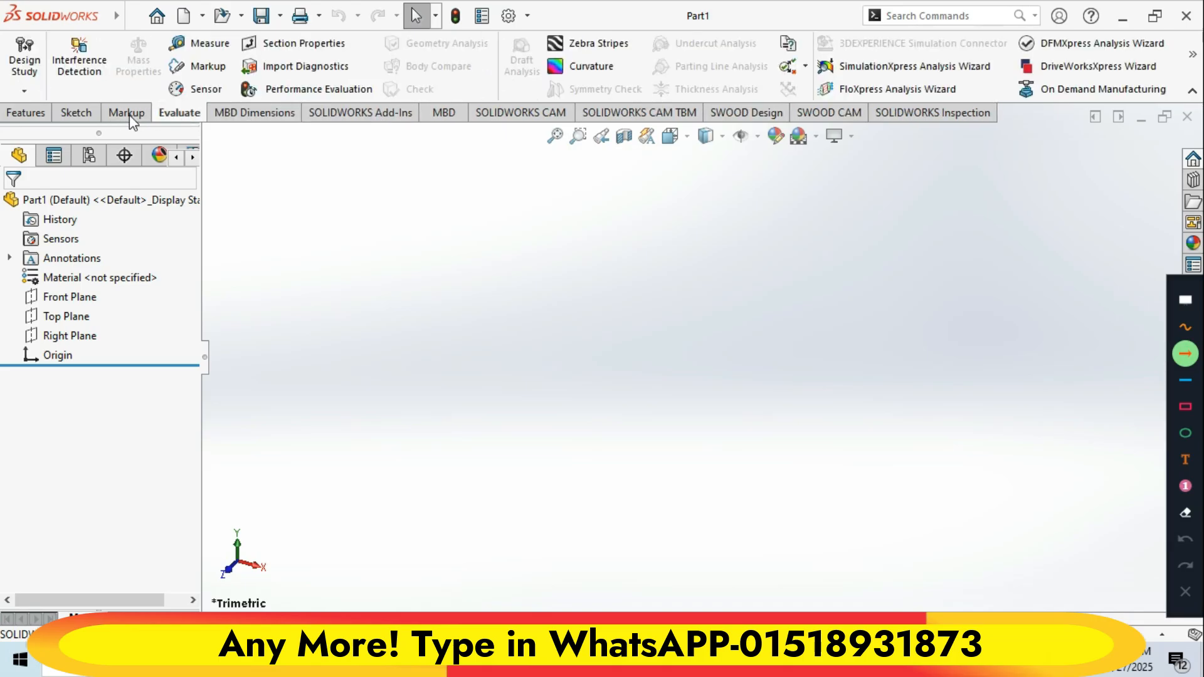
pyautogui.click(129, 115)
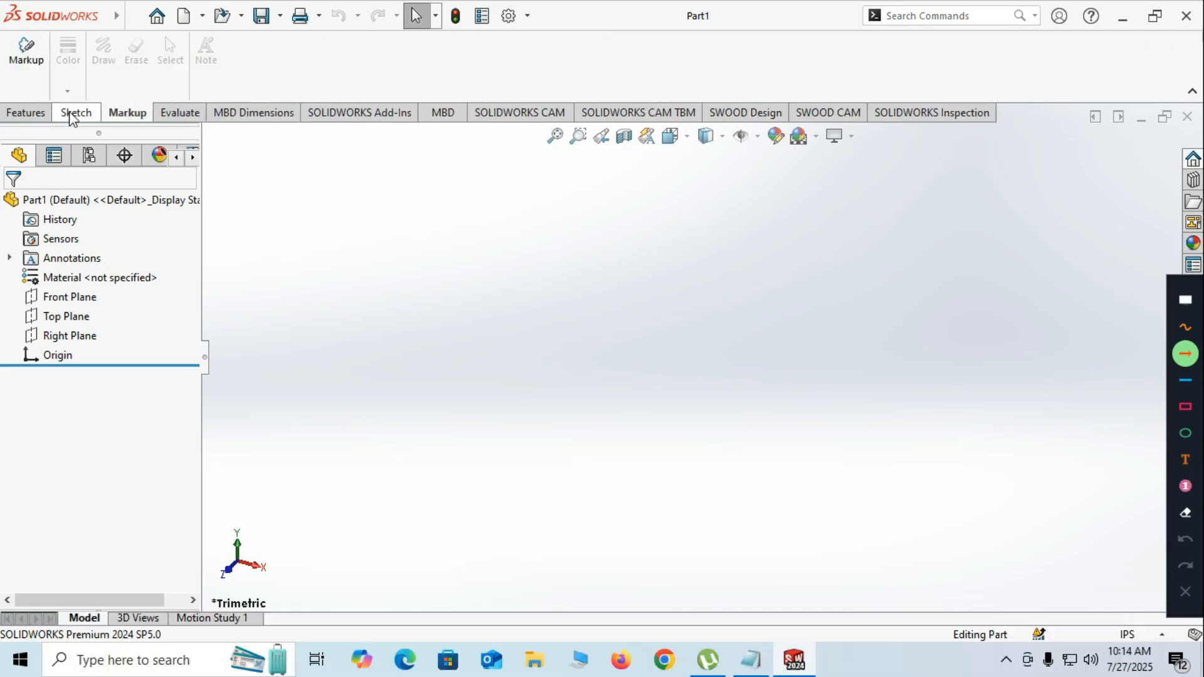
pyautogui.click(75, 114)
pyautogui.click(41, 117)
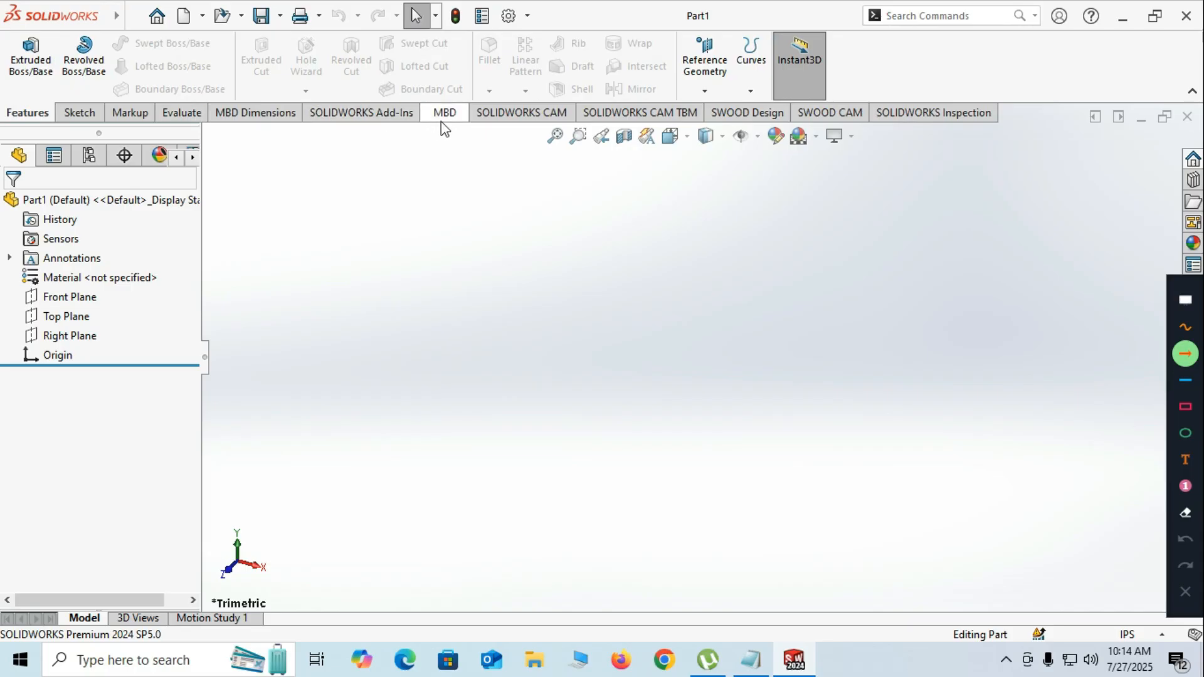
pyautogui.click(508, 116)
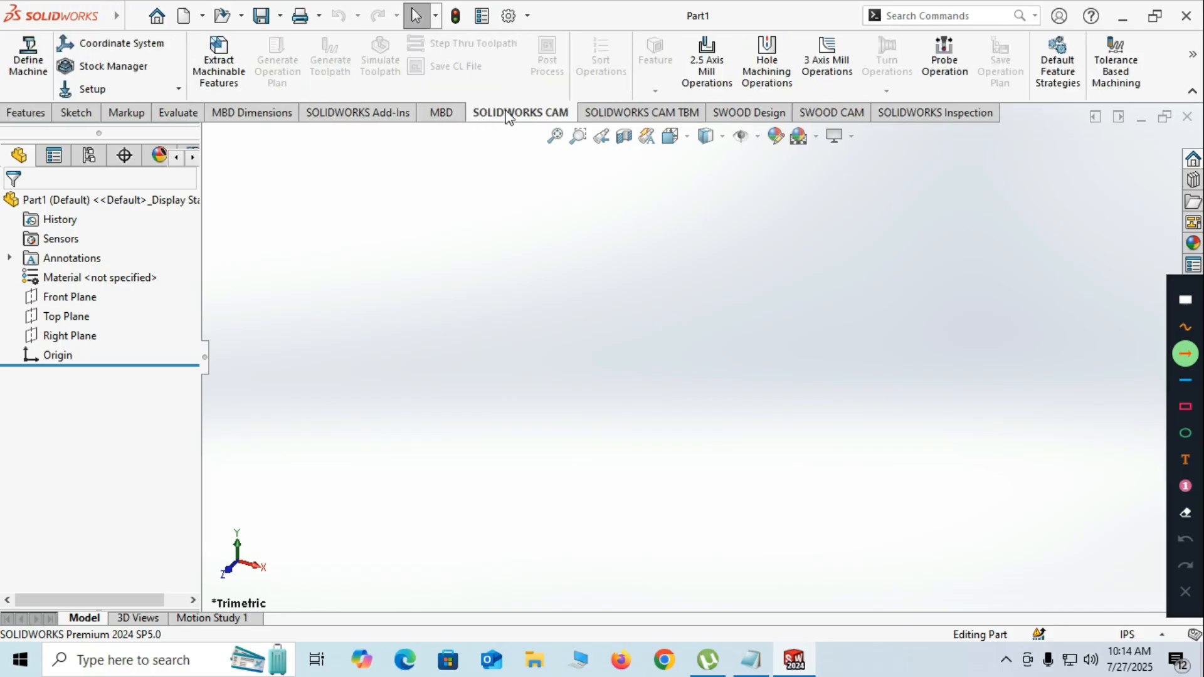
pyautogui.click(628, 118)
pyautogui.click(728, 117)
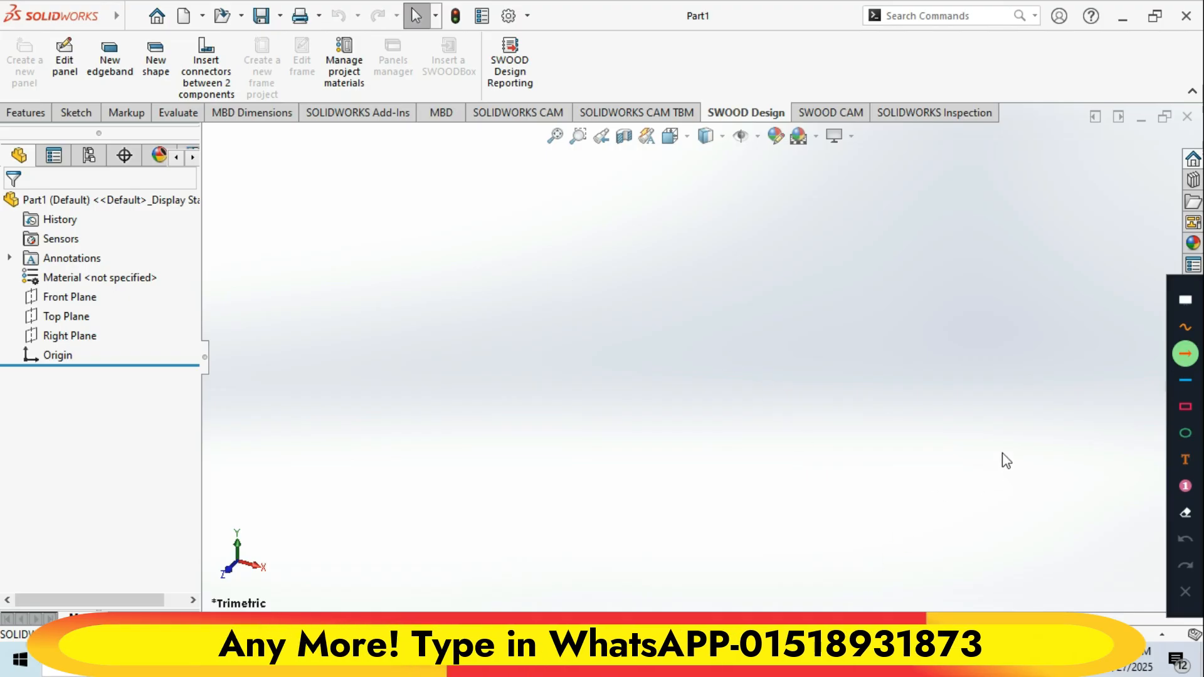
# Close SOLIDWORKS
pyautogui.click(1190, 14)
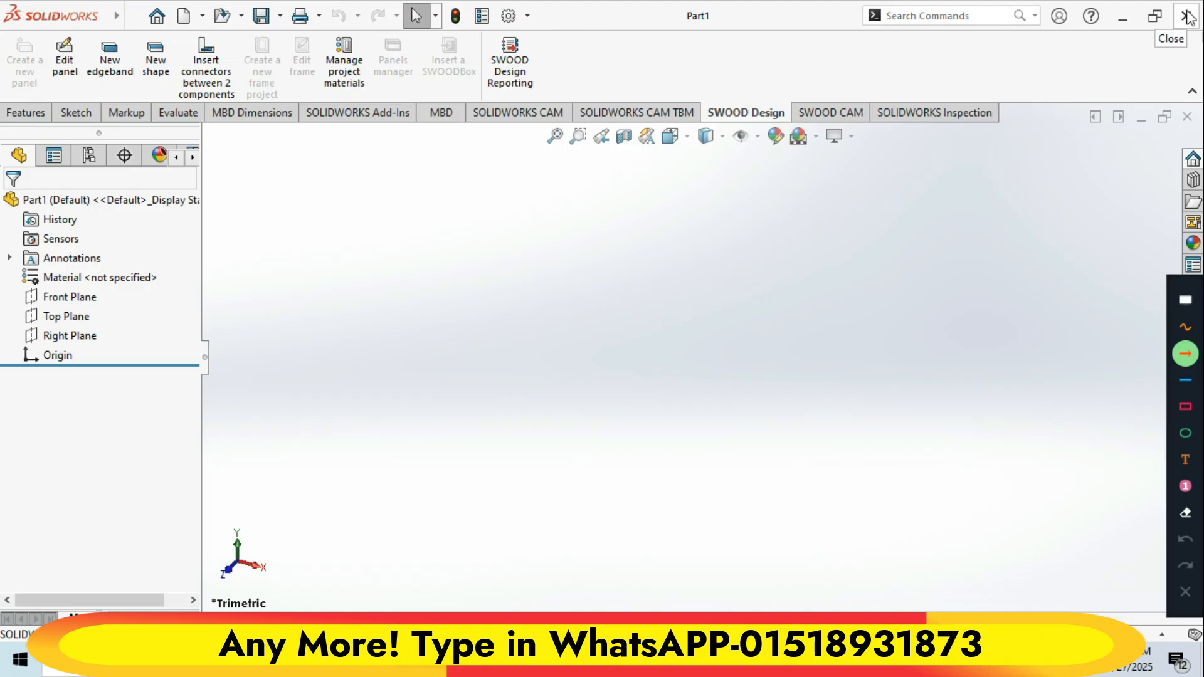